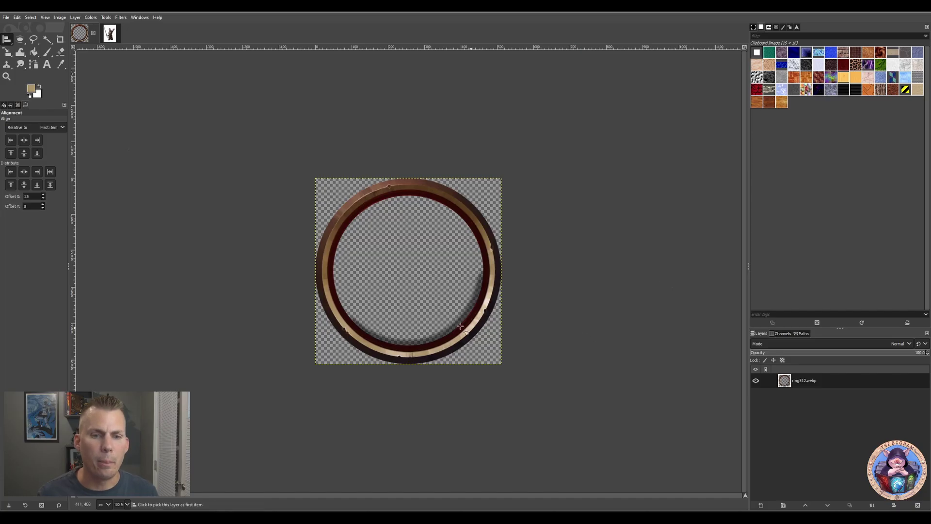
Fuzzy-select the transparent interior of the ring including its inner drop shadow and delete the shadow
scroll(393, 297, "up", 2)
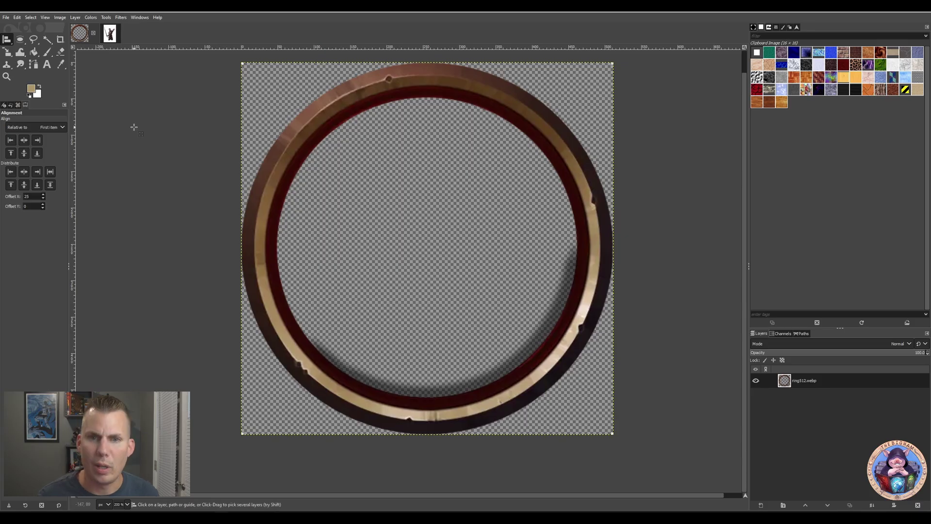
left_click(45, 39)
left_click(429, 393)
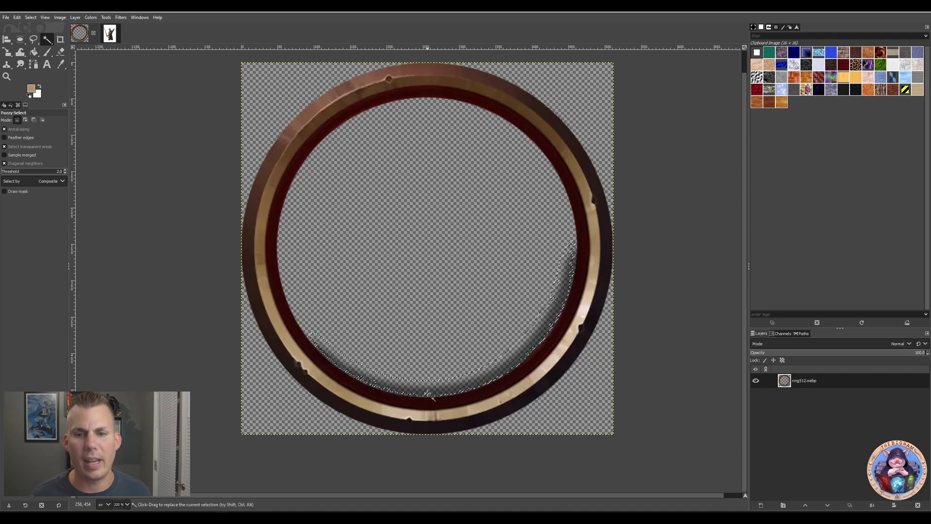
mouse_move(427, 393)
left_mouse_down()
mouse_move(437, 397)
mouse_move(438, 383)
left_mouse_up()
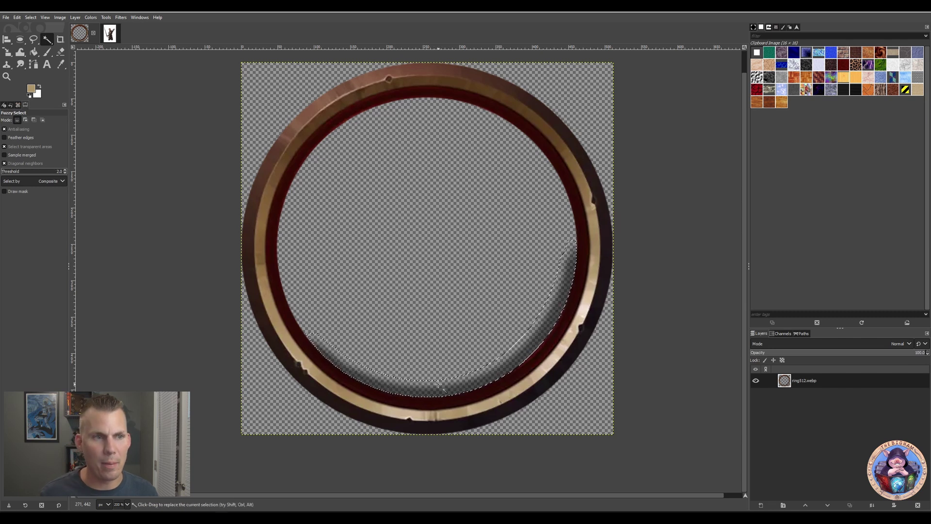
key("Delete")
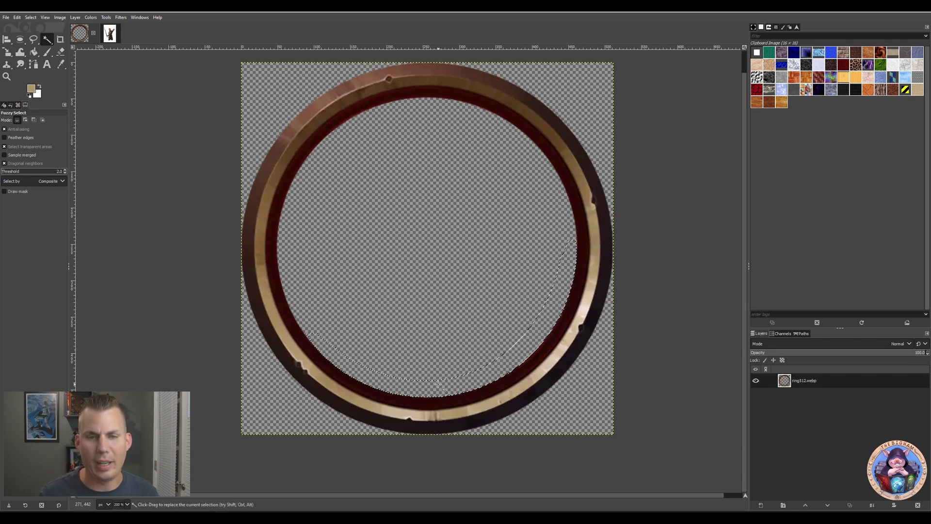
left_click(398, 331)
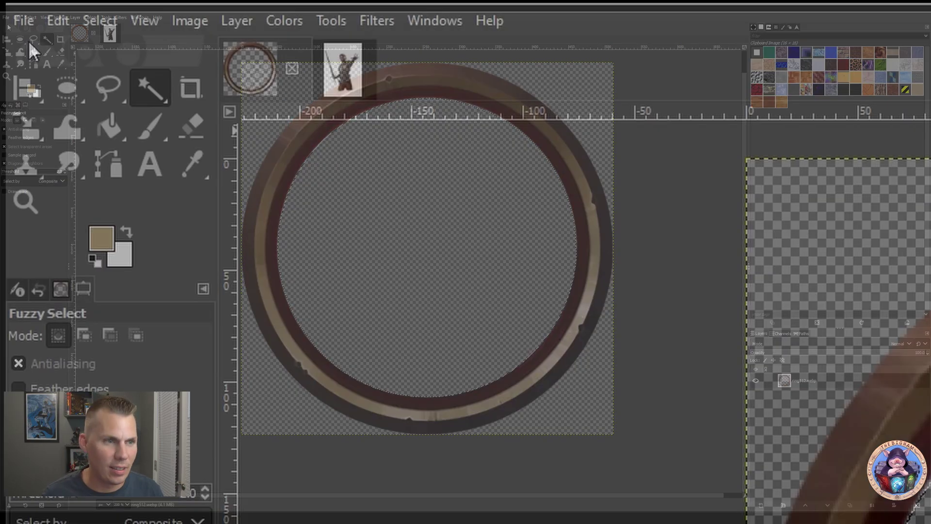
Create a new image 1024 px wide and 1024 px high
left_click(5, 18)
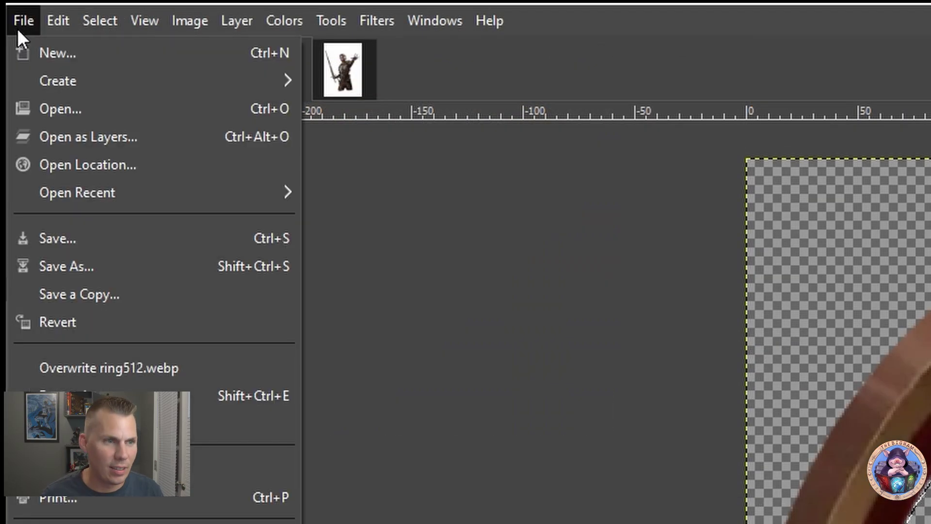
left_click(32, 48)
double_click(148, 154)
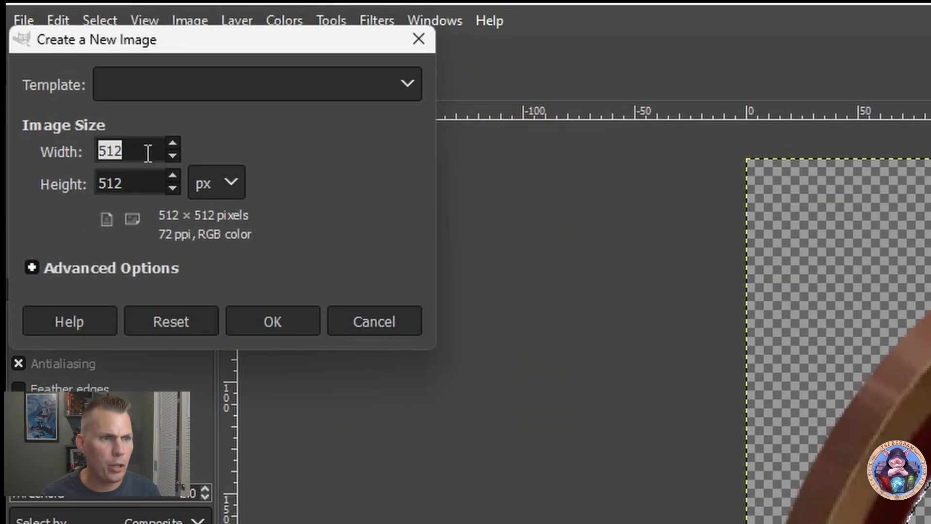
type("1024")
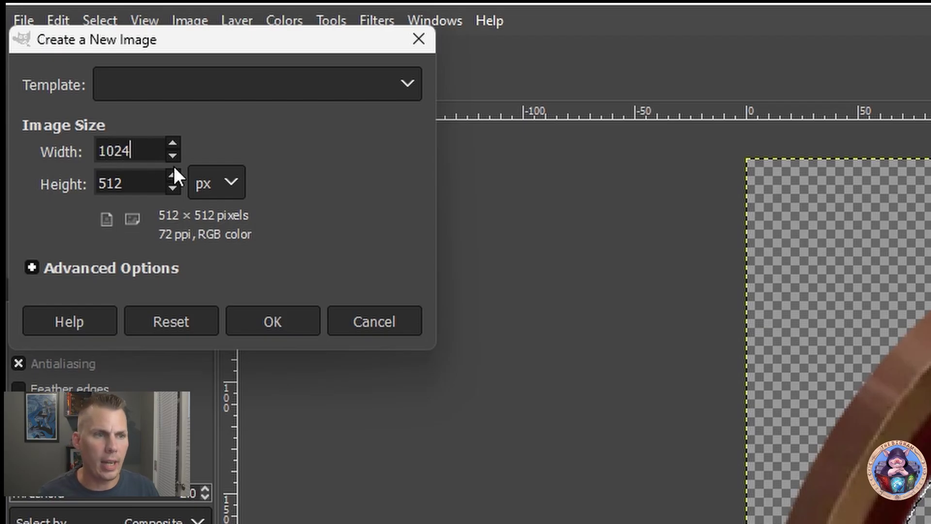
key("Tab")
type("1024")
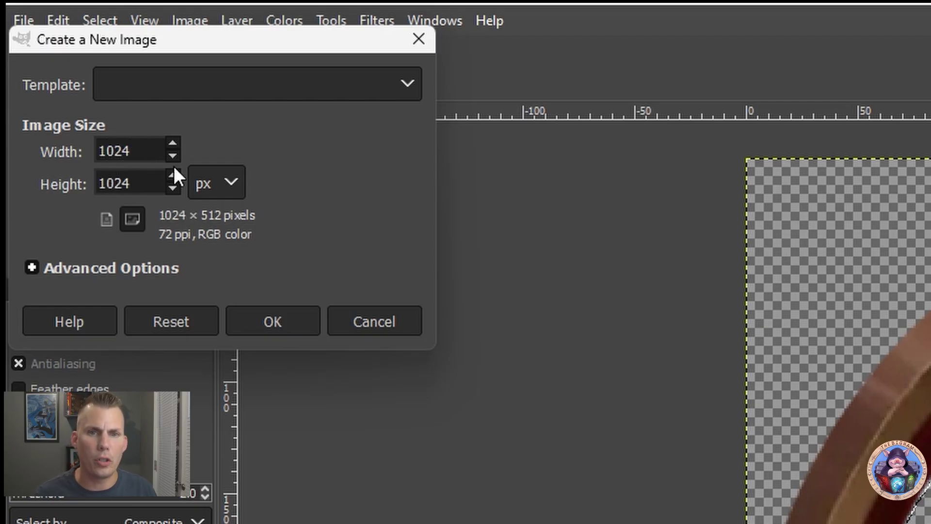
key("Tab")
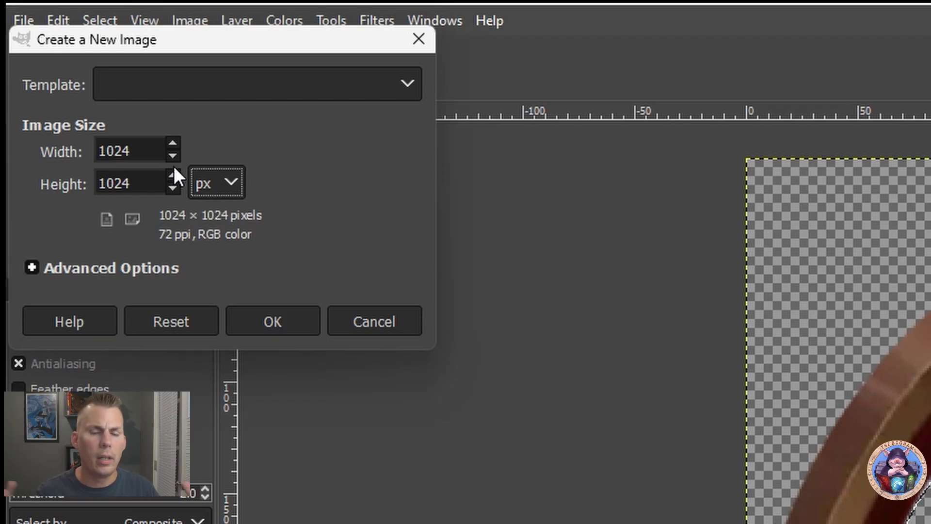
left_click(275, 318)
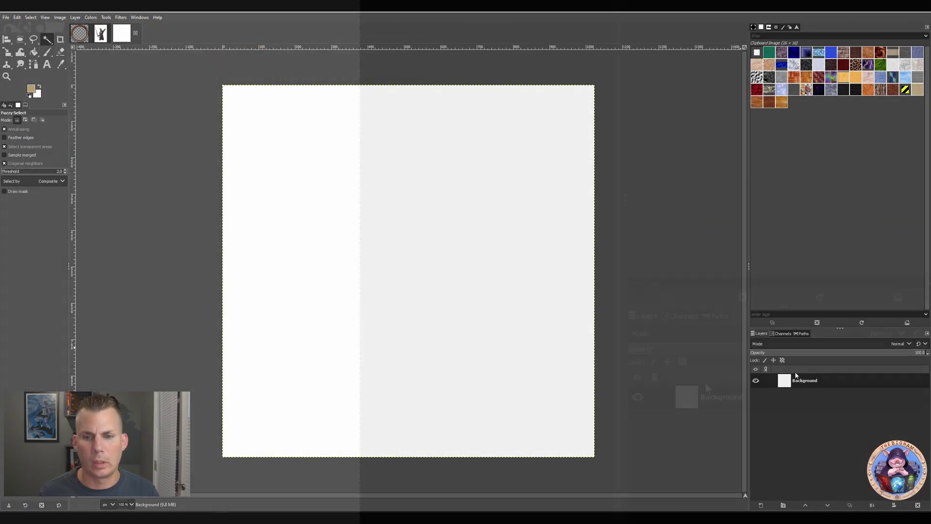
Add an alpha channel to the Background layer and clear its white fill to transparency
right_click(805, 381)
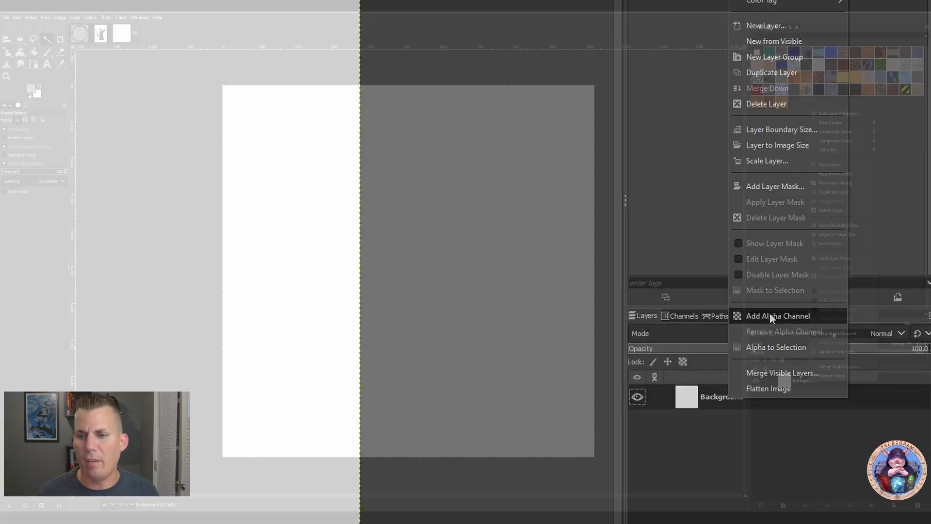
left_click(771, 316)
key("Delete")
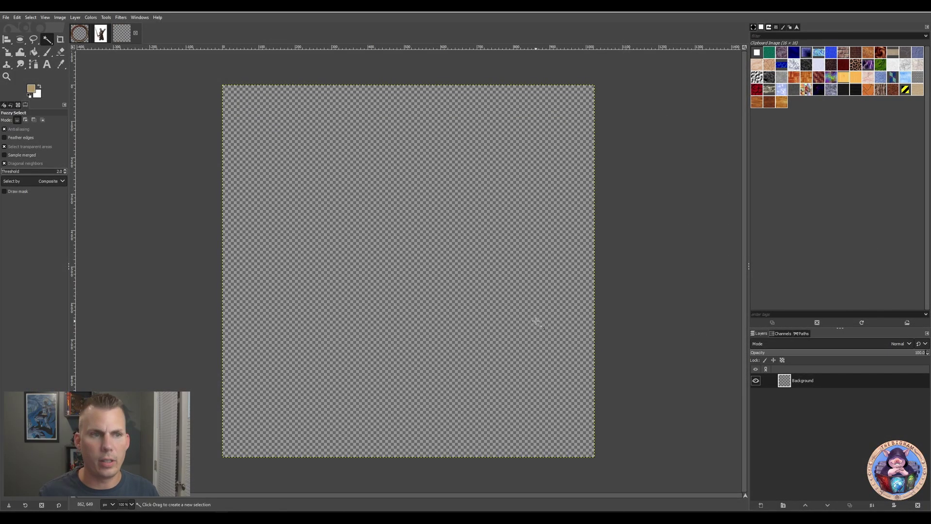
Clear the selection in the ring image, copy its layer, and paste it into the new 1024 px image as its own layer
left_click(80, 34)
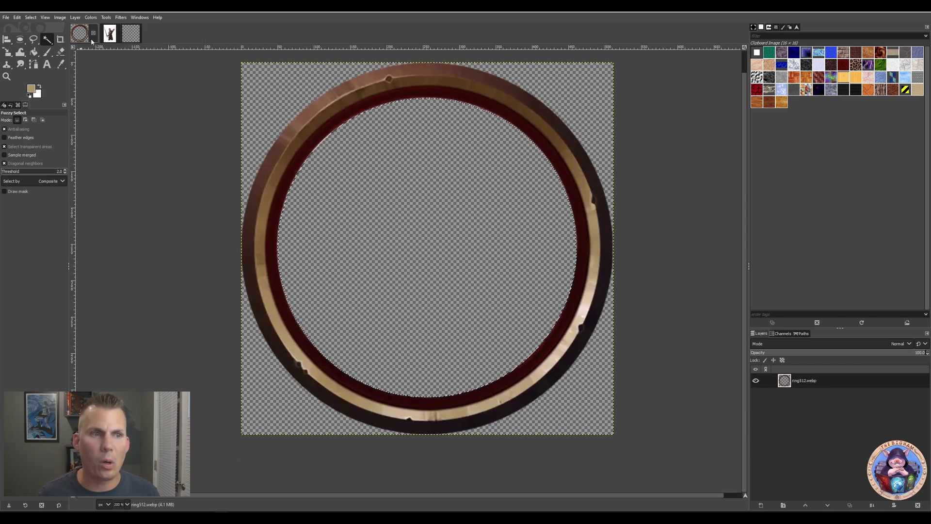
key("ctrl+shift+a")
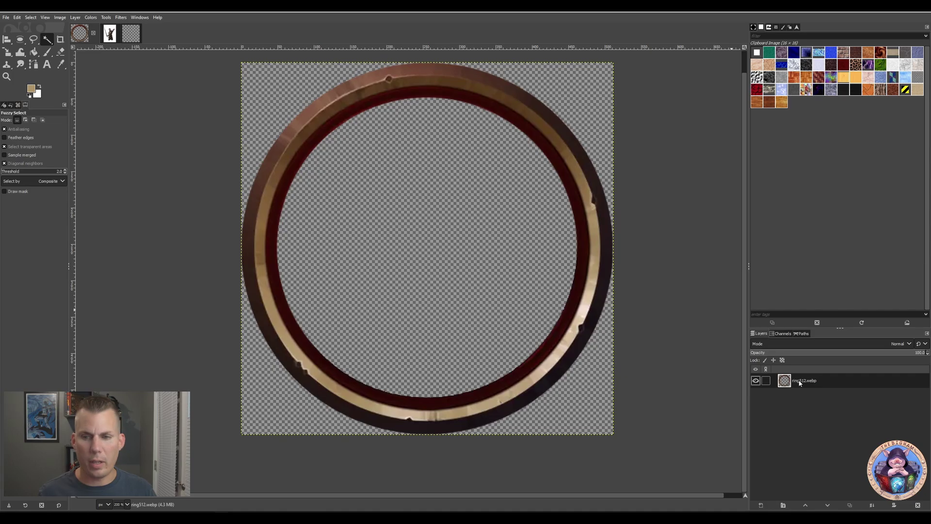
key("ctrl+c")
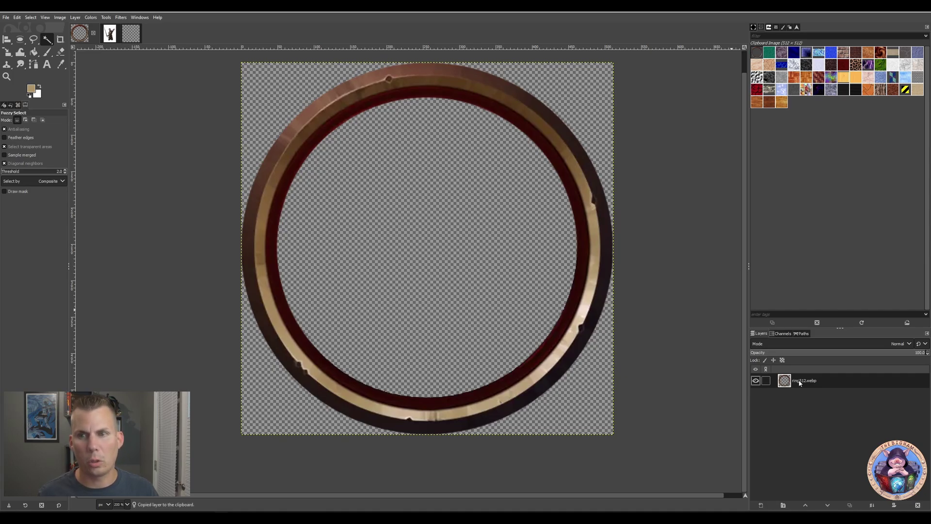
left_click(131, 34)
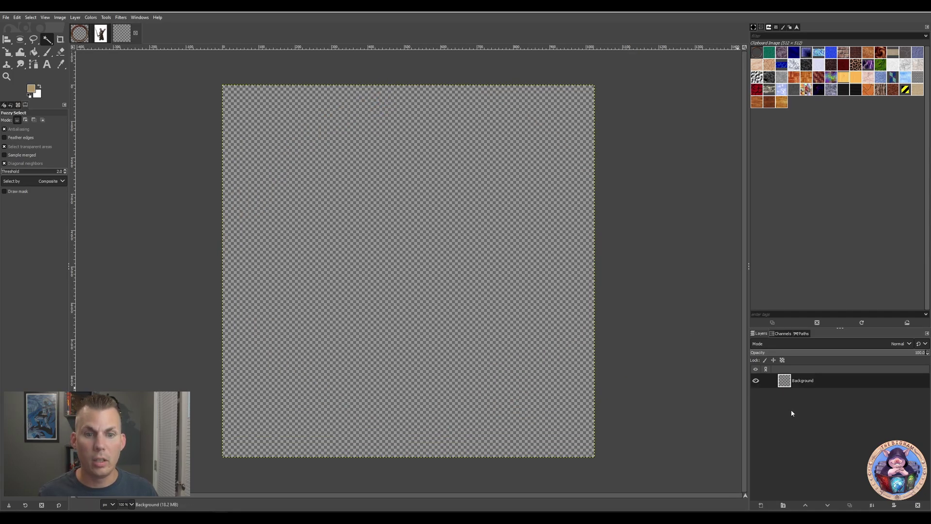
key("ctrl+v")
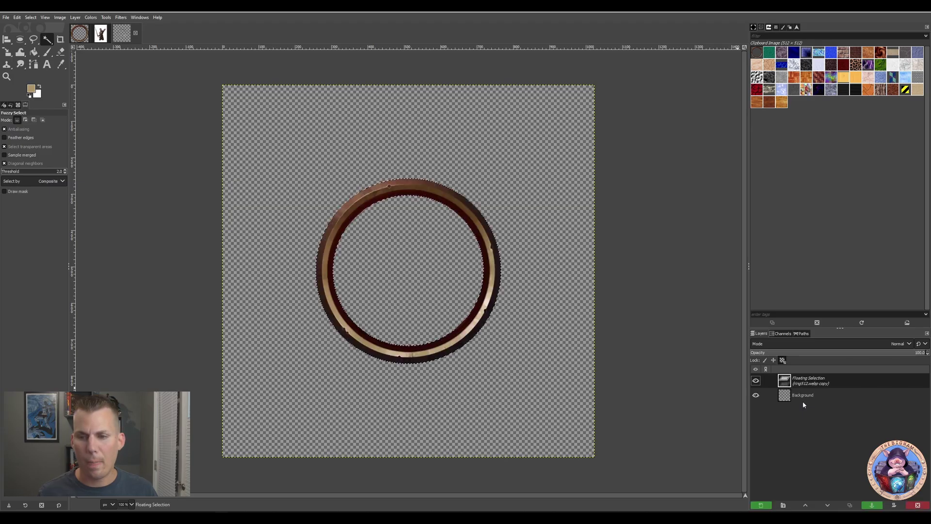
left_click(761, 506)
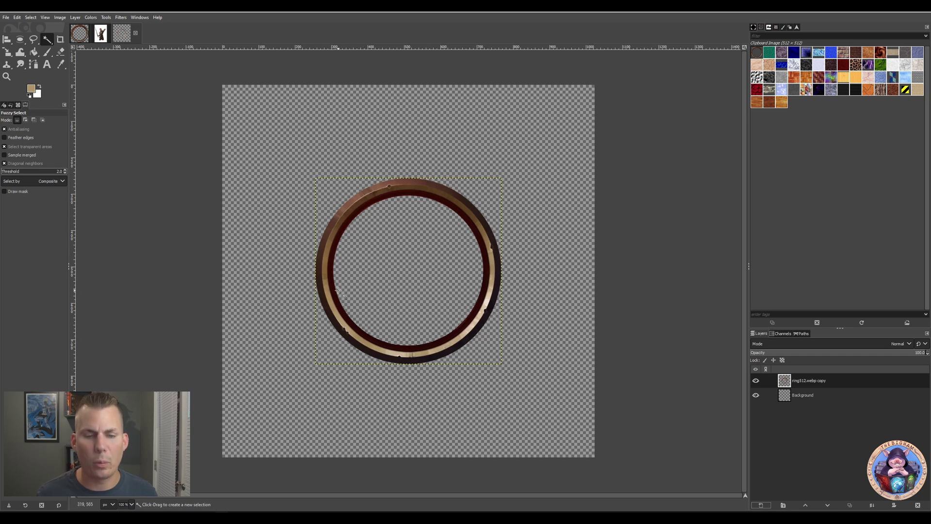
Copy the warrior image's layer and paste it into the token image as a new layer between Background and the ring
left_click(805, 396)
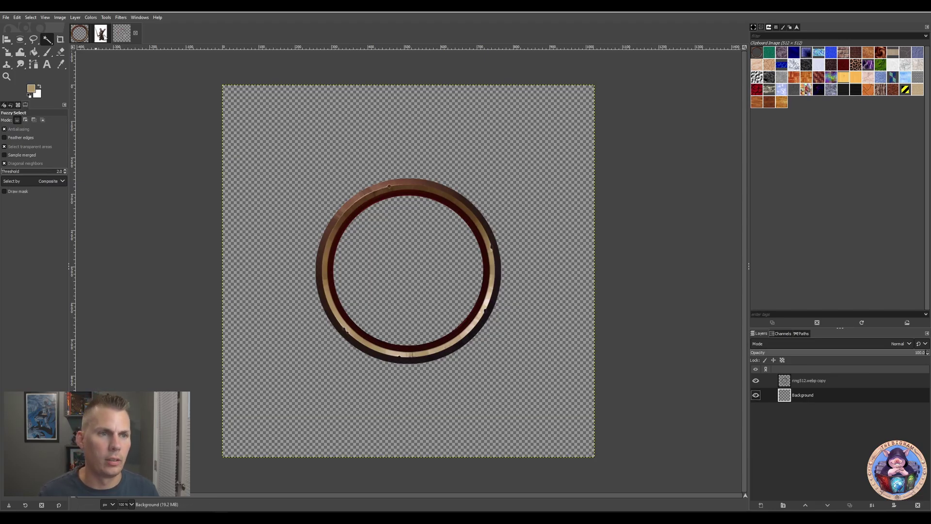
left_click(102, 34)
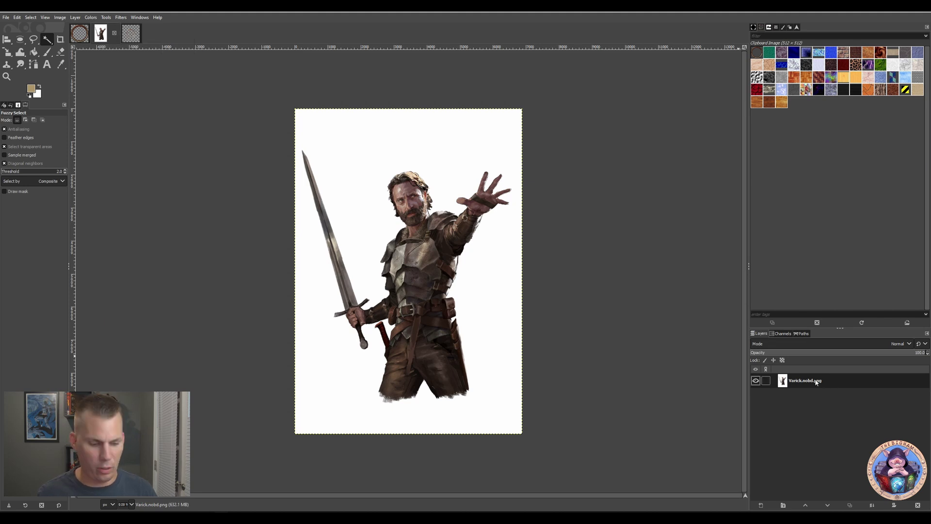
key("alt+3")
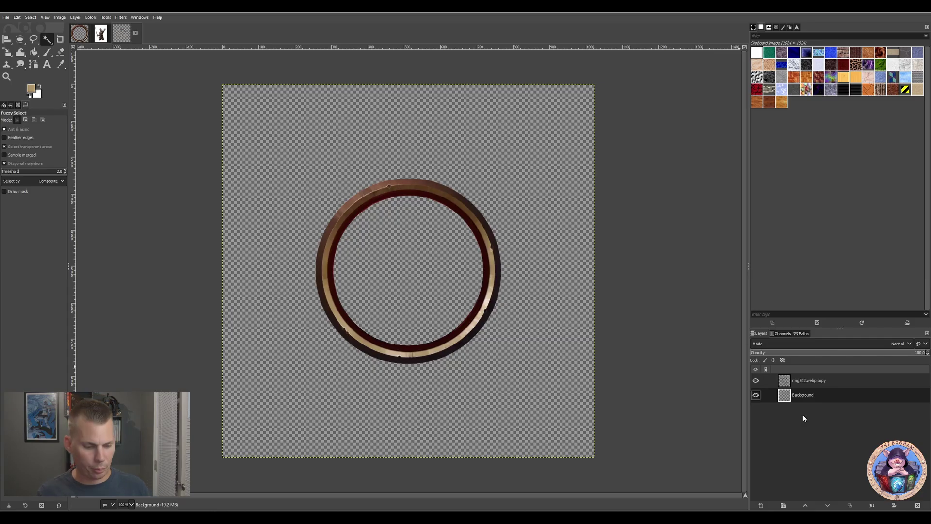
key("ctrl+v")
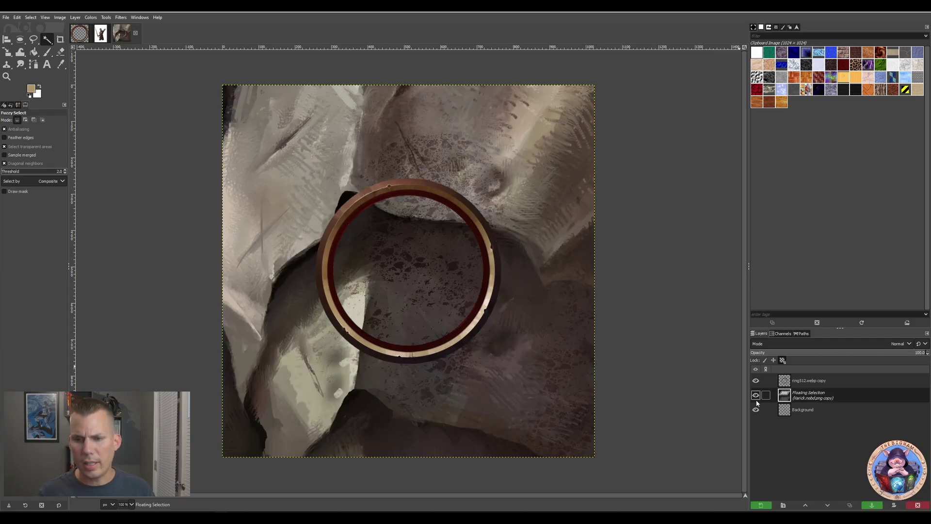
left_click(761, 505)
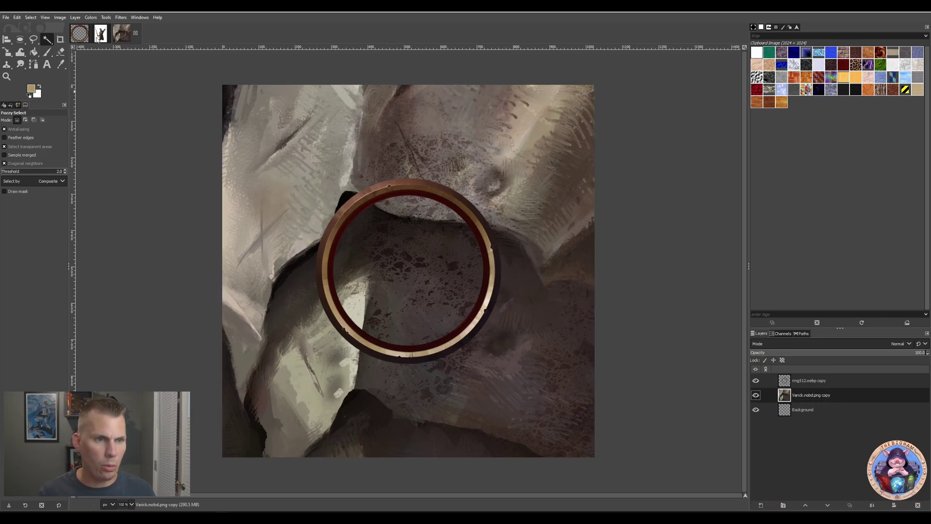
Hide the ring and Background layers and scale the warrior layer proportionally to 865 × 1236 px
left_click(756, 381)
left_click(756, 410)
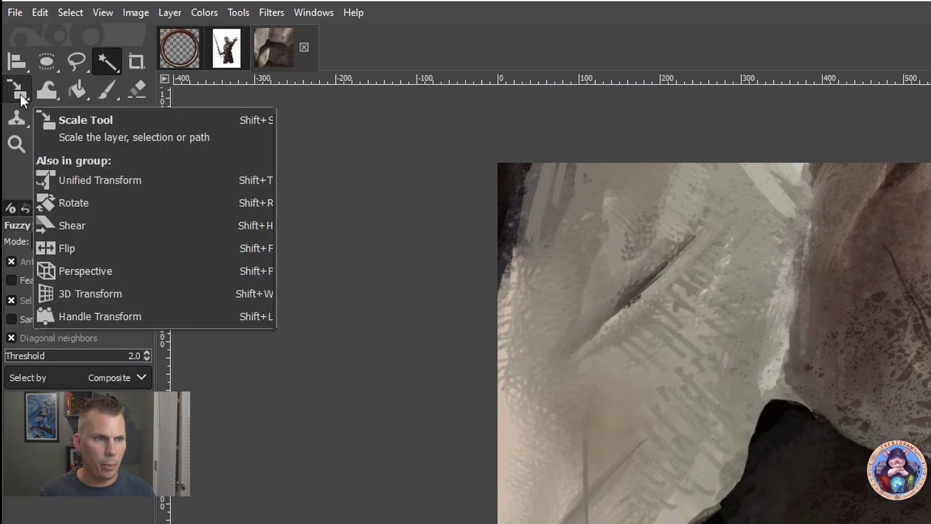
left_click(19, 93)
left_click(402, 290)
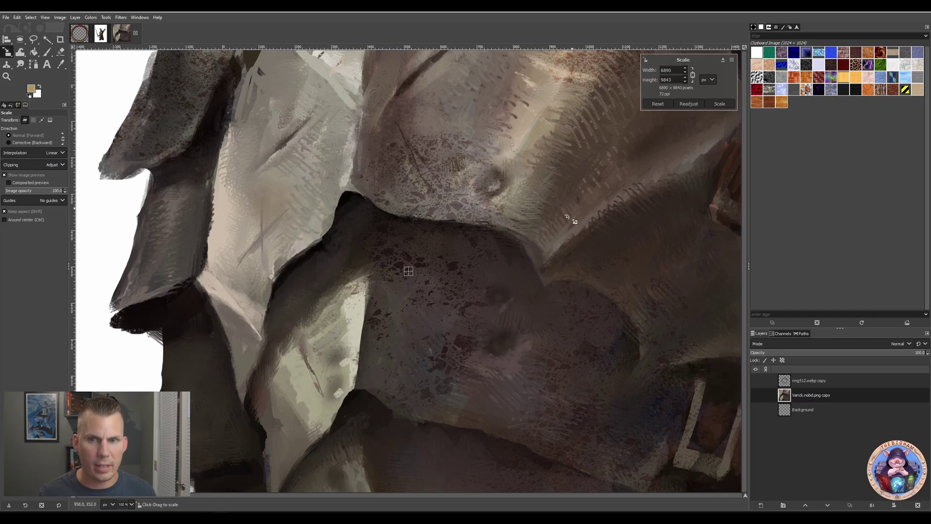
scroll(469, 331, "down", 4)
scroll(469, 332, "down", 2)
scroll(469, 331, "up", 7)
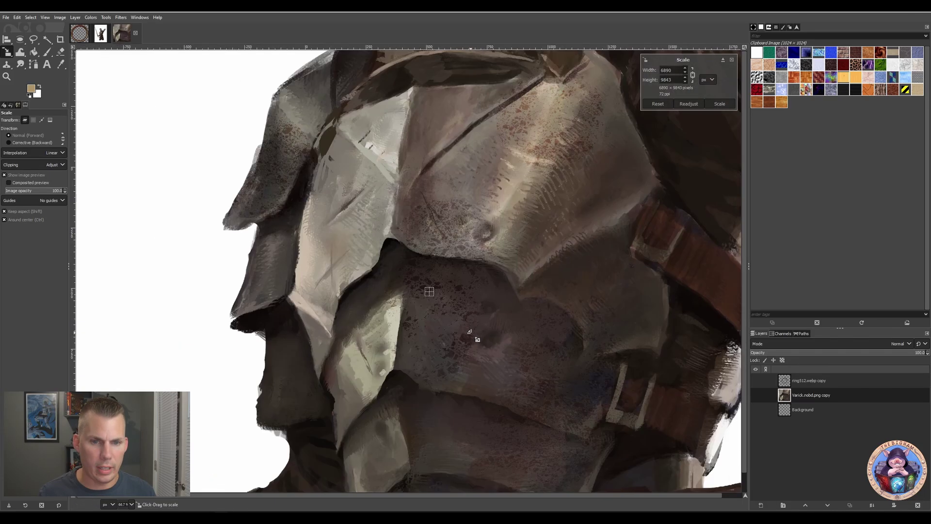
scroll(469, 331, "down", 8)
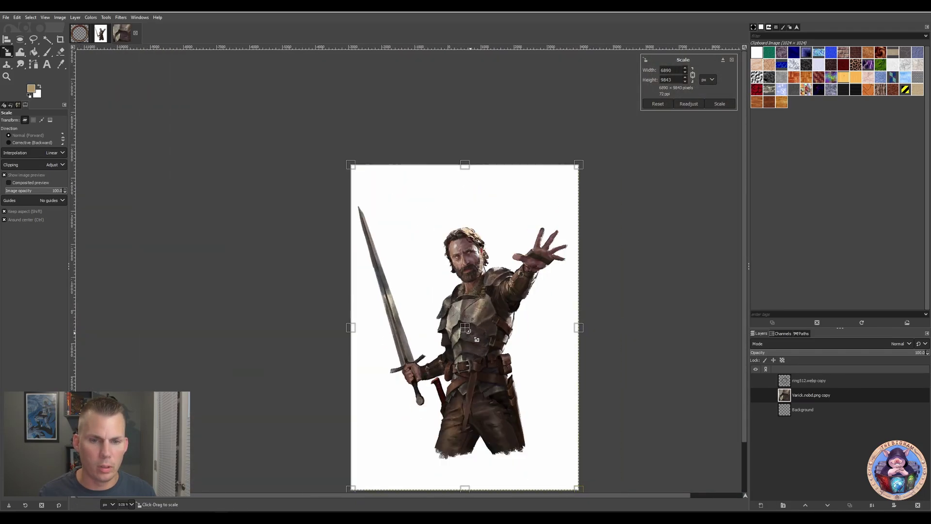
left_click_drag(350, 488, 465, 328)
scroll(466, 328, "up", 4)
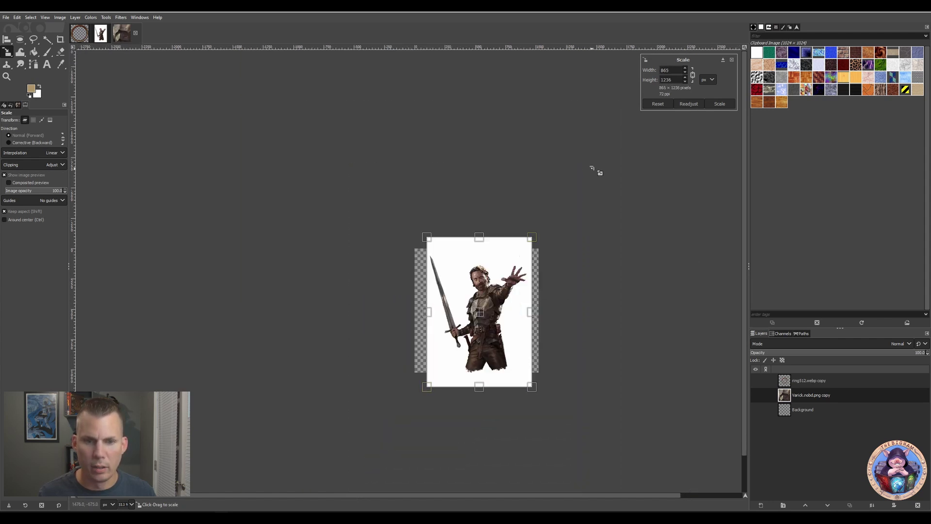
key("Return")
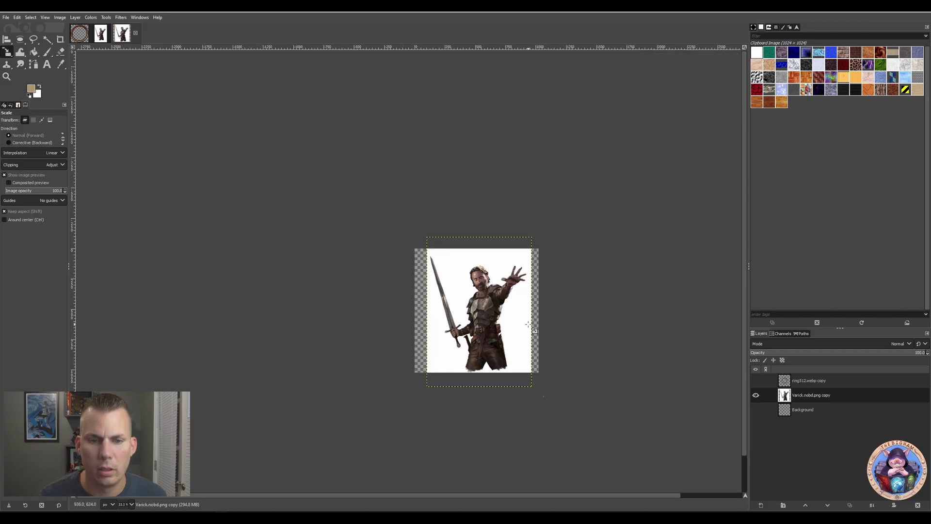
Make the ring and Background layers visible again, keeping the ring above the warrior layer
scroll(533, 330, "up", 3)
left_click_drag(799, 396, 801, 381)
left_click(796, 380)
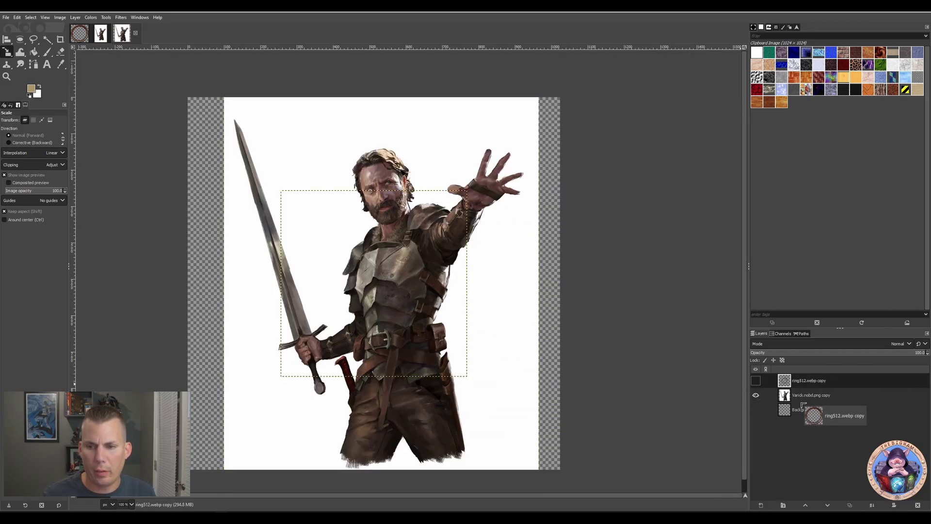
left_click(756, 382)
left_click(756, 409)
left_click(755, 381)
left_click(754, 381)
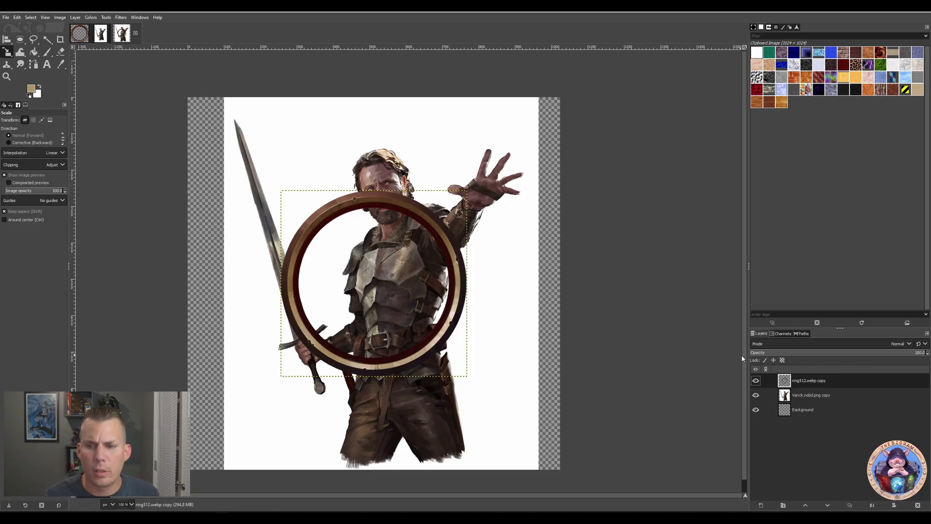
Move the warrior layer slightly left and down beneath the ring with the Move tool
left_click(805, 395)
left_click(7, 41)
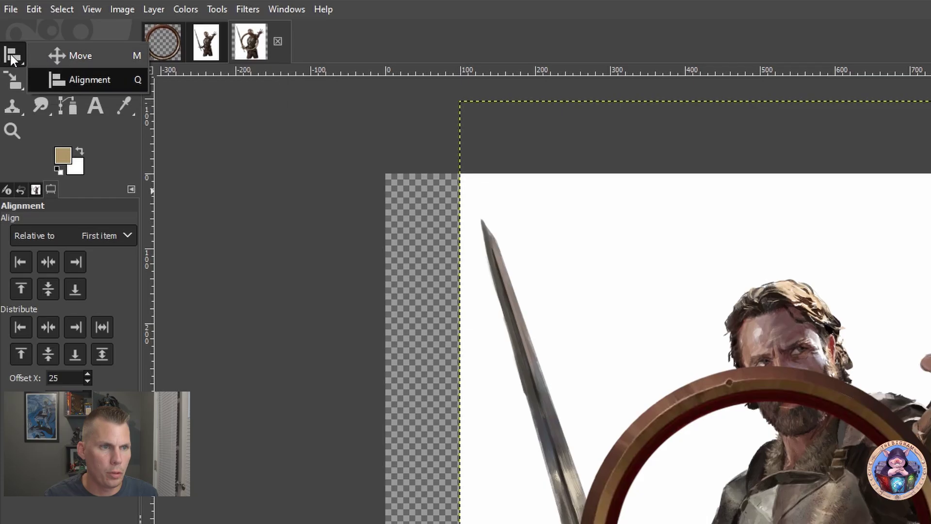
left_click(63, 54)
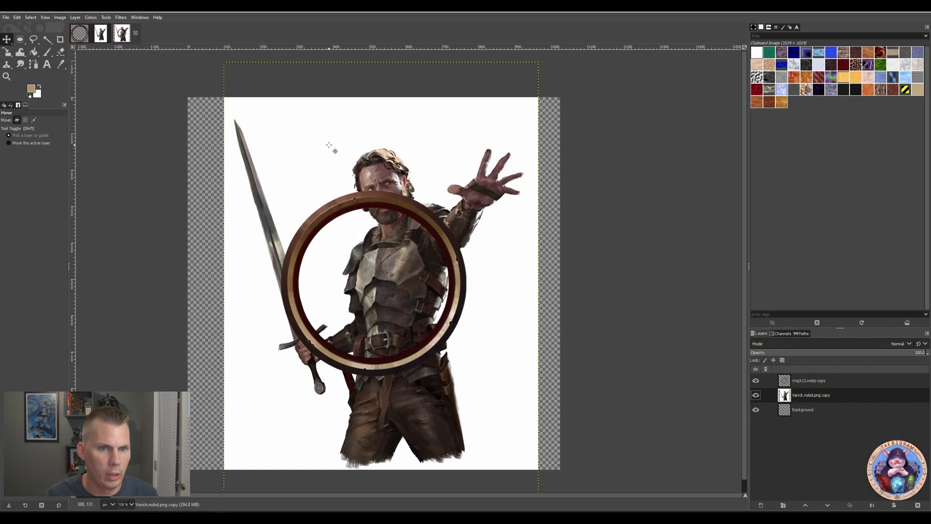
left_click_drag(329, 145, 313, 158)
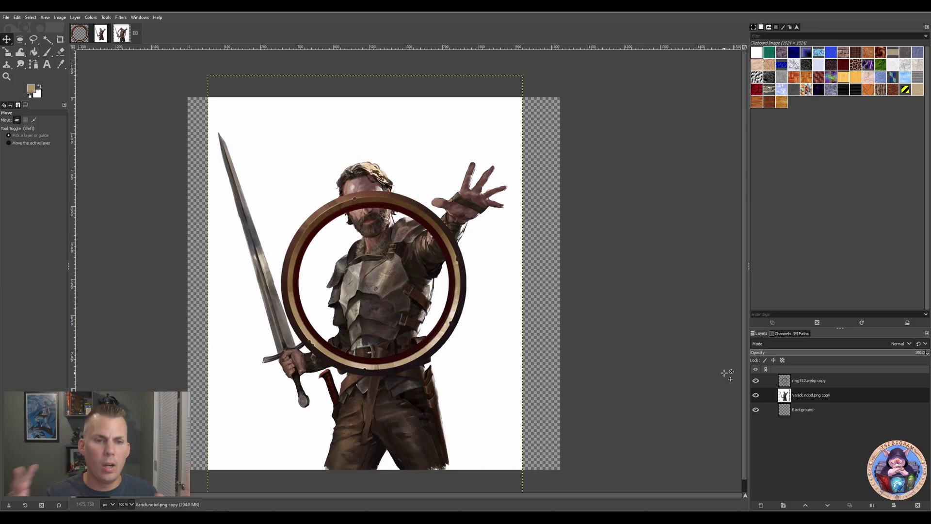
Select the transparent area inside the ring with Fuzzy Select on the ring layer, hiding the warrior layer only during the selection
left_click(800, 383)
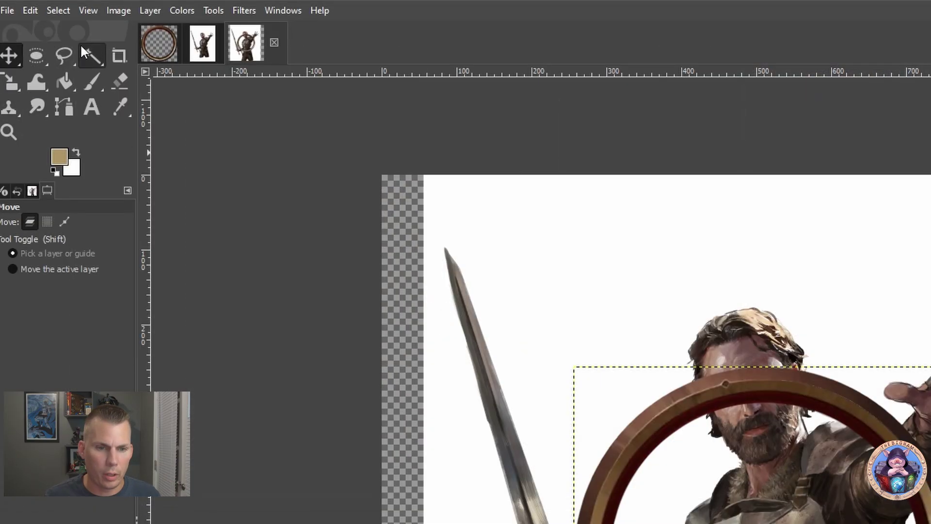
left_click(47, 40)
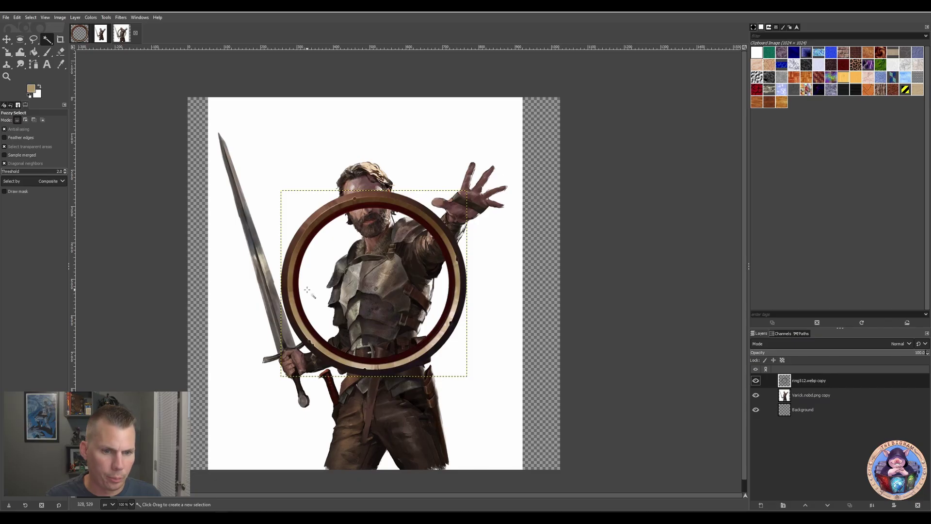
left_click(755, 395)
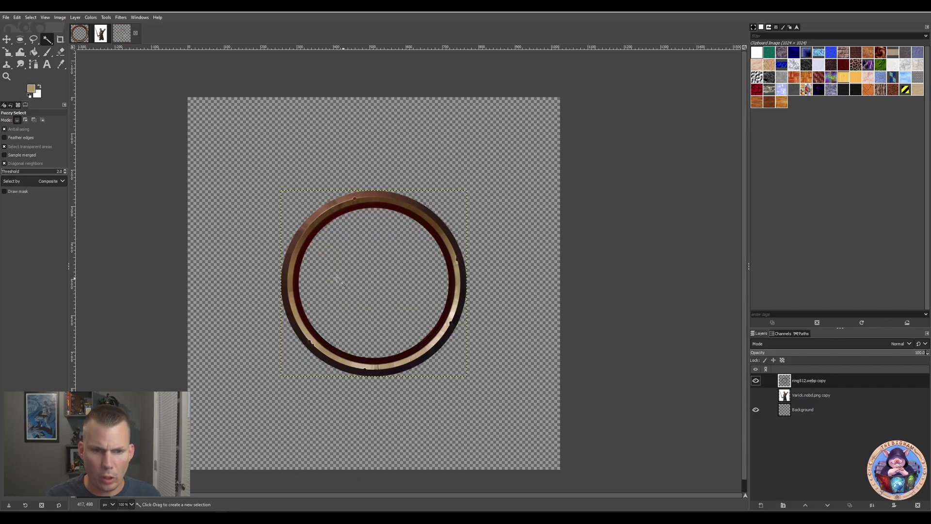
left_click(358, 289)
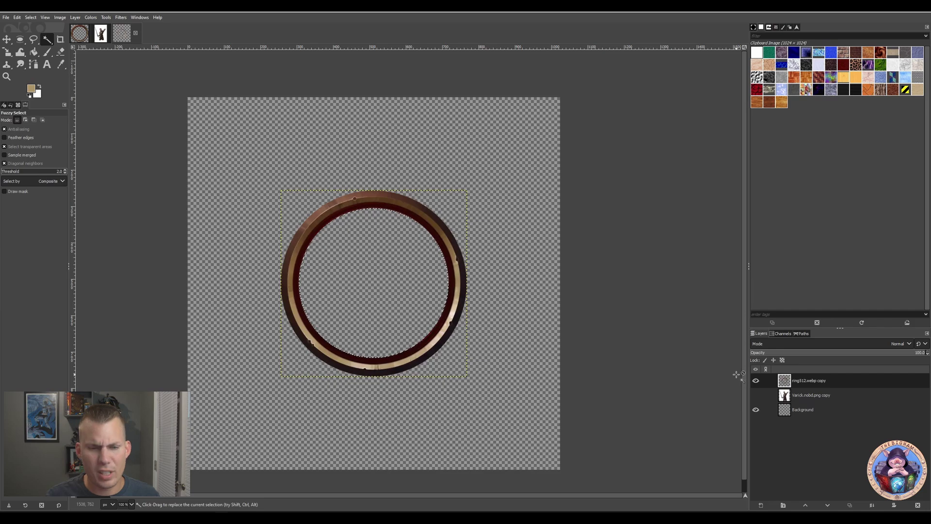
left_click(756, 395)
Move the warrior layer down with the Move tool so the whole face sits inside the ring
key("m")
left_click(386, 303)
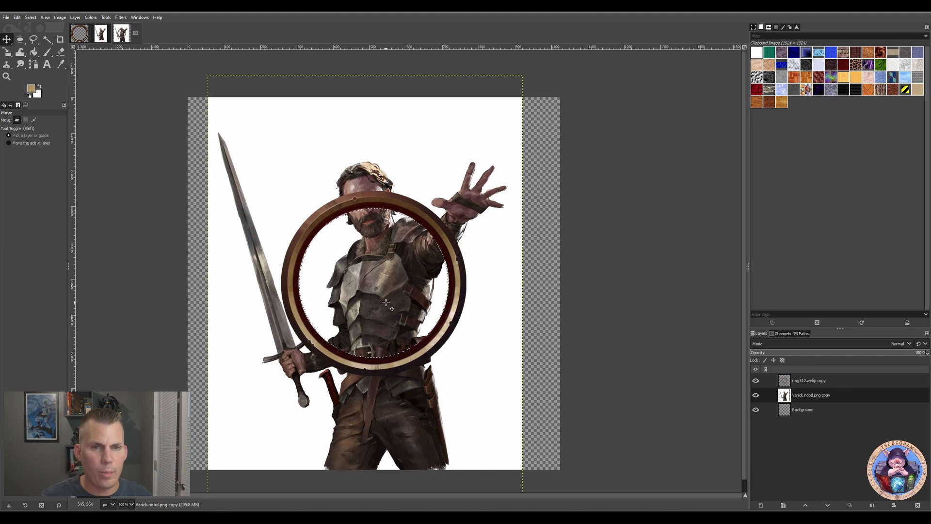
left_click(789, 382)
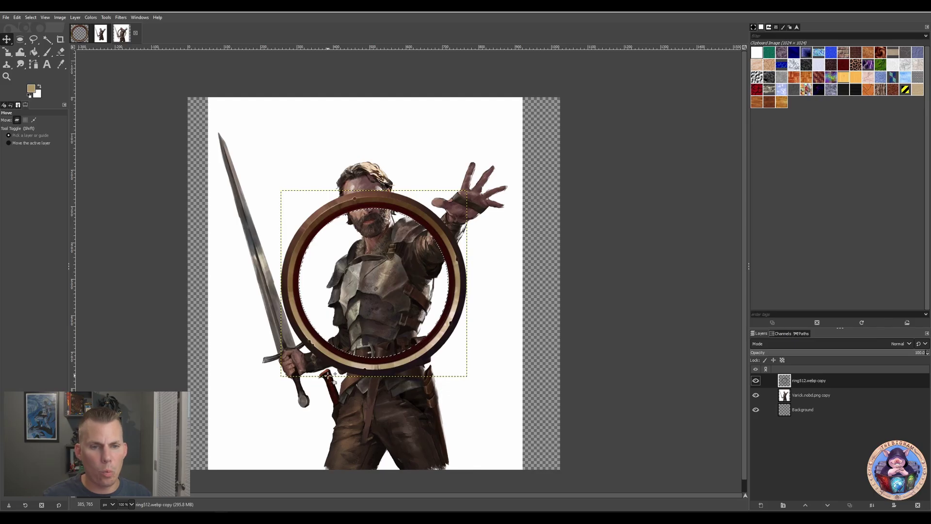
left_click(390, 274)
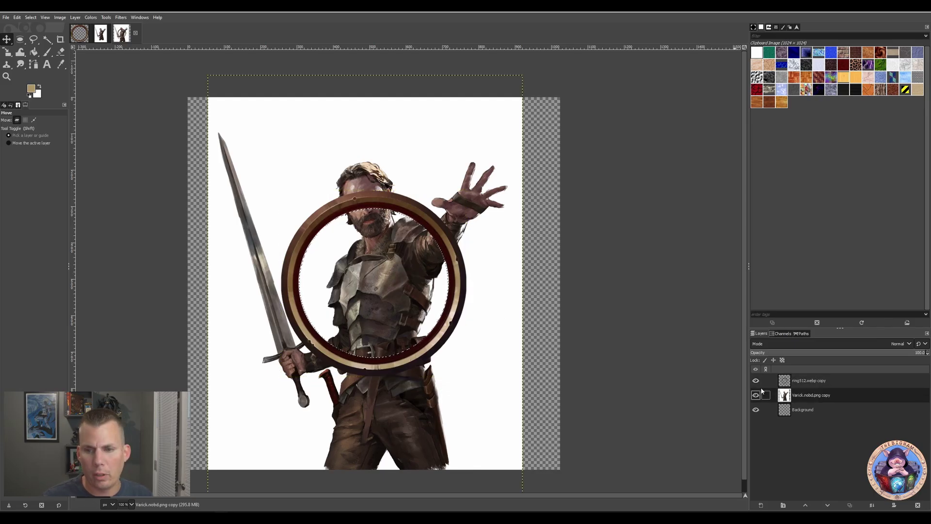
left_click_drag(390, 275, 388, 294)
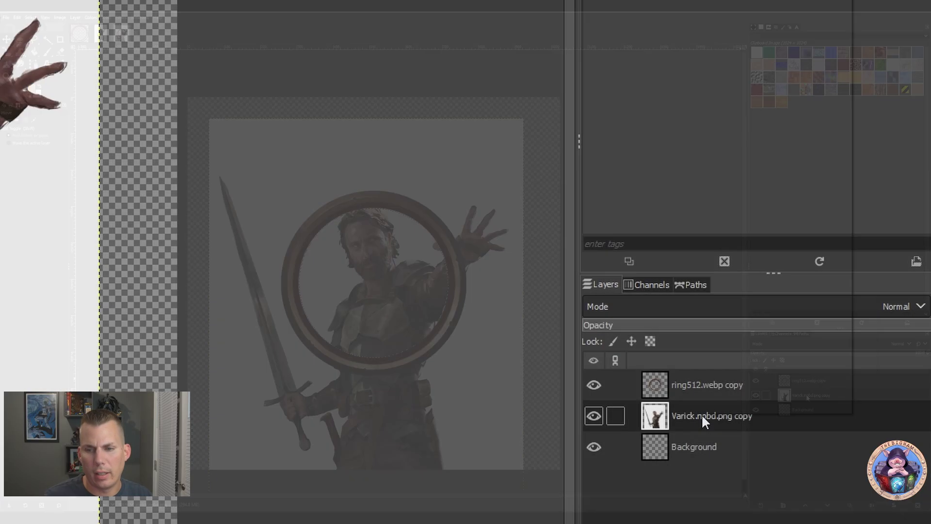
Add a layer mask initialized to Selection to the warrior layer and undo it
right_click(806, 395)
left_click(735, 153)
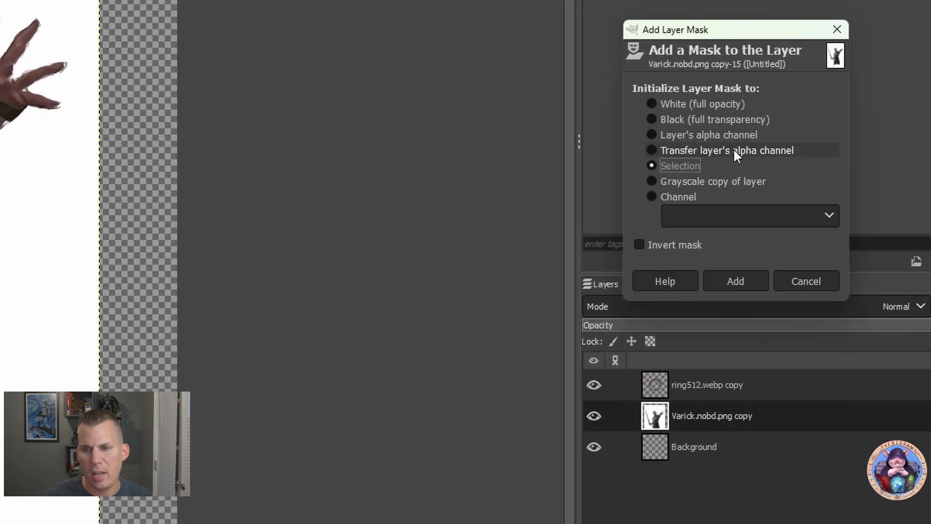
left_click(733, 279)
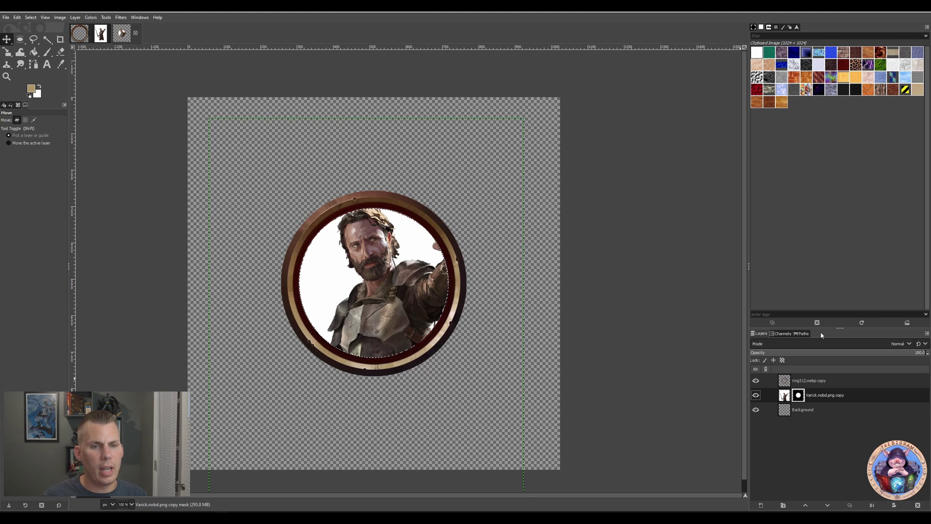
key("ctrl+z")
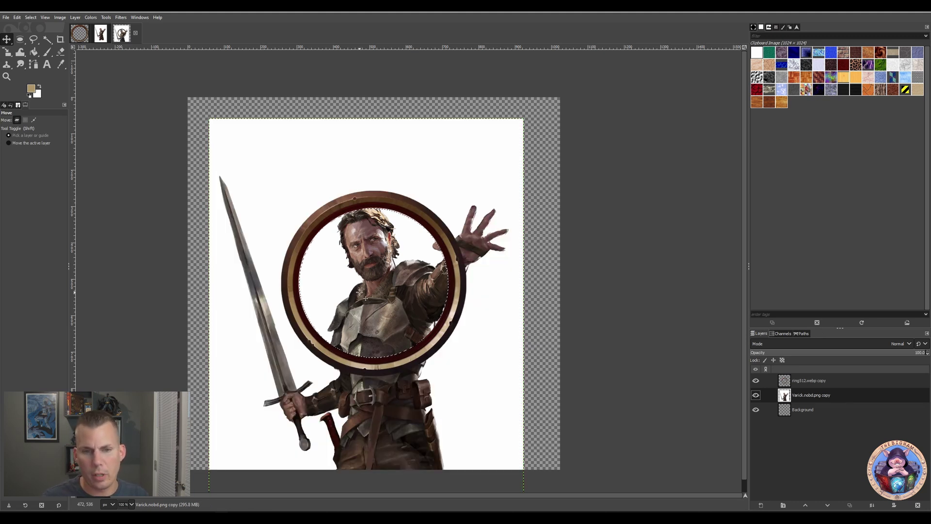
Move the warrior layer up so the head extends above the ring opening and add a layer mask initialized to Selection
left_click_drag(366, 300, 365, 257)
right_click(812, 395)
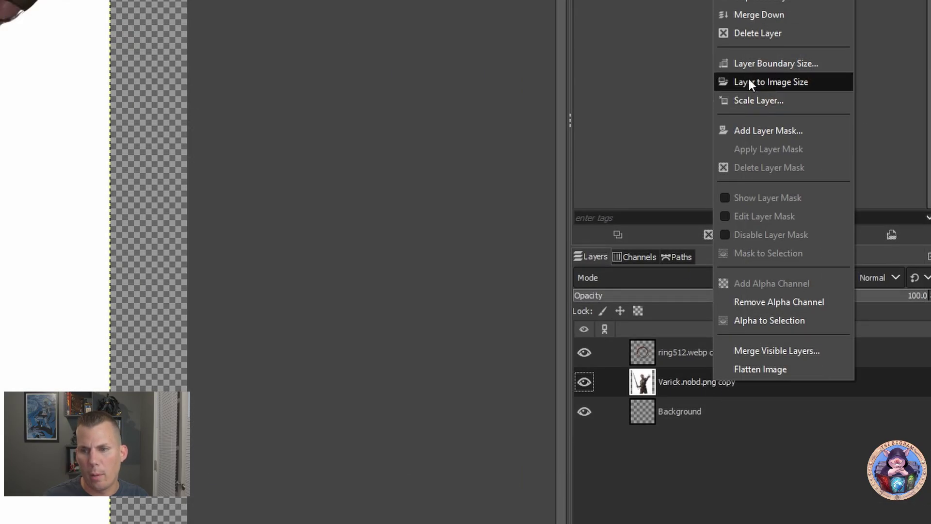
left_click(772, 131)
left_click(764, 263)
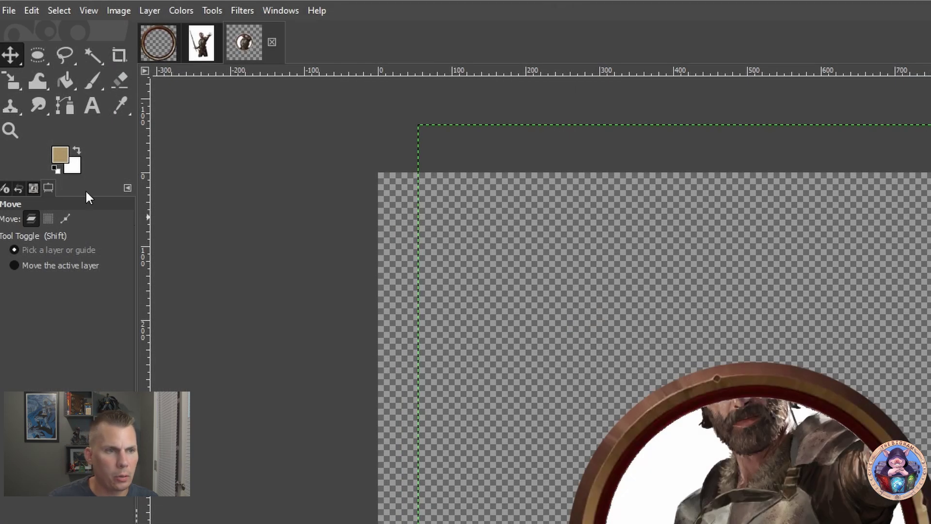
Set the foreground color to black and activate the Paintbrush tool for the warrior layer's mask
left_click(64, 155)
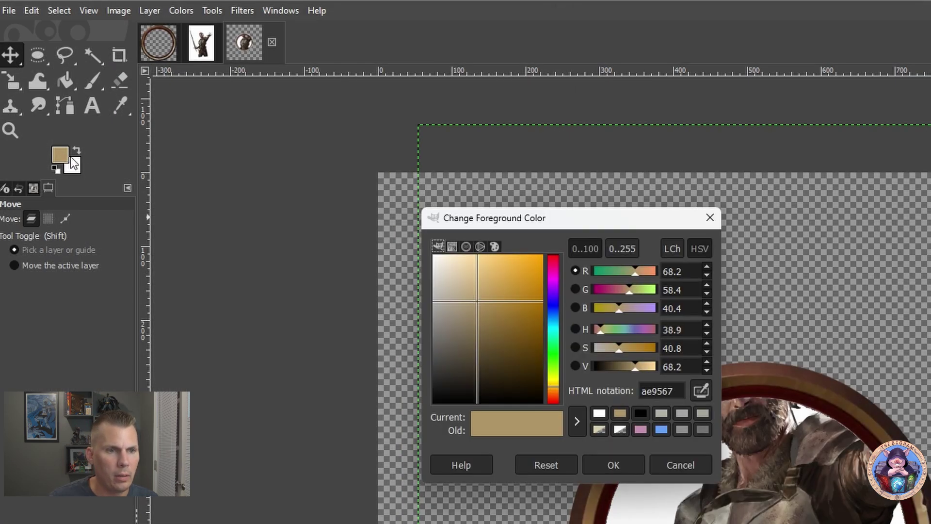
left_click(635, 427)
left_click(610, 459)
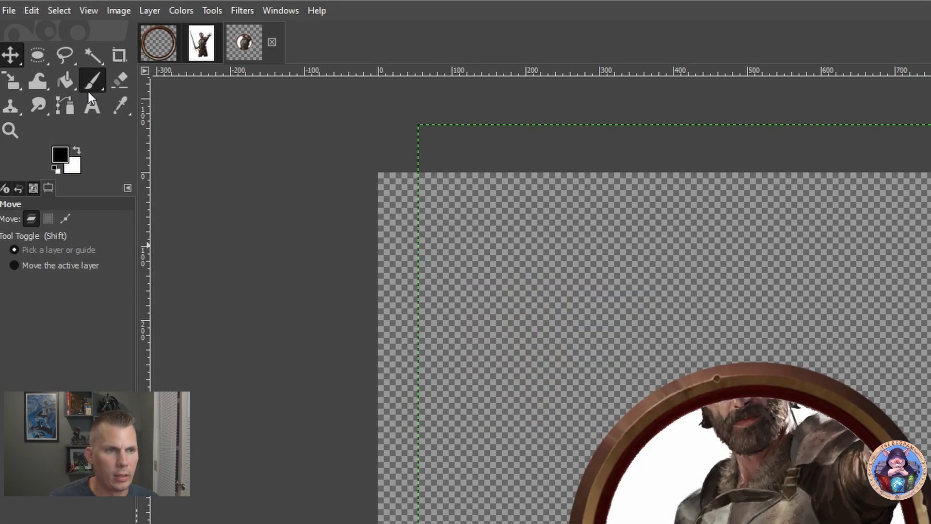
left_click(92, 82)
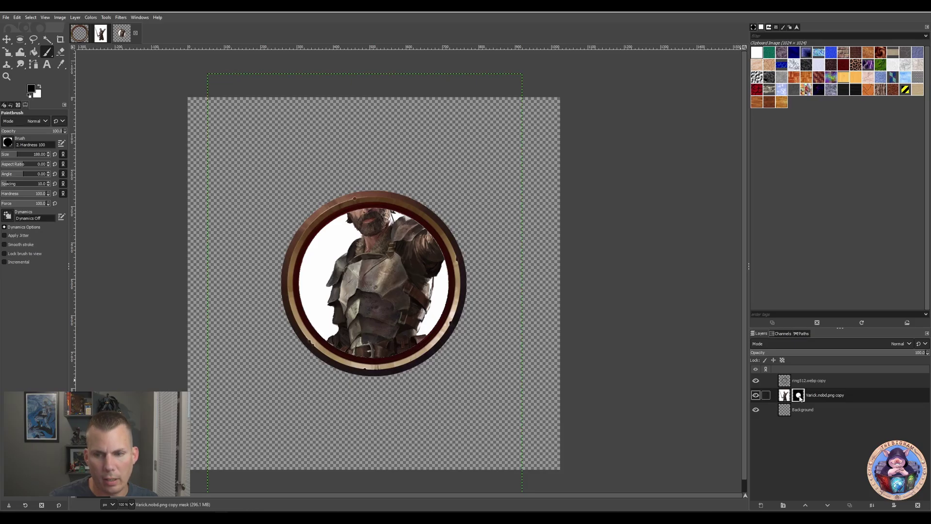
Try painting black on the warrior's mask near the upper edge of the ring opening
left_click_drag(382, 194, 371, 193)
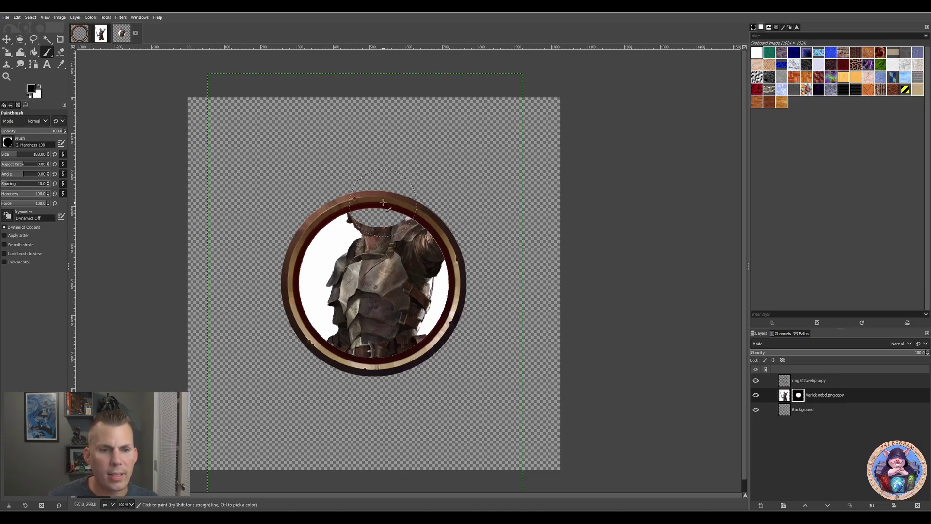
left_click_drag(379, 194, 362, 194)
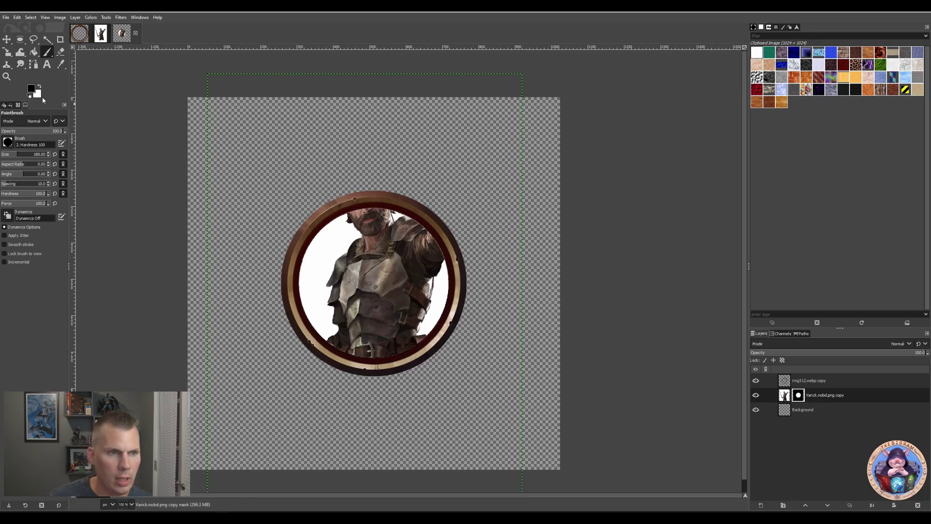
Swap the foreground to white and paint the warrior's mask to reveal the head and outstretched hand beyond the ring
left_click(40, 87)
mouse_move(394, 195)
left_mouse_down()
mouse_move(365, 194)
mouse_move(337, 177)
mouse_move(402, 182)
mouse_move(472, 205)
mouse_move(504, 162)
left_mouse_up()
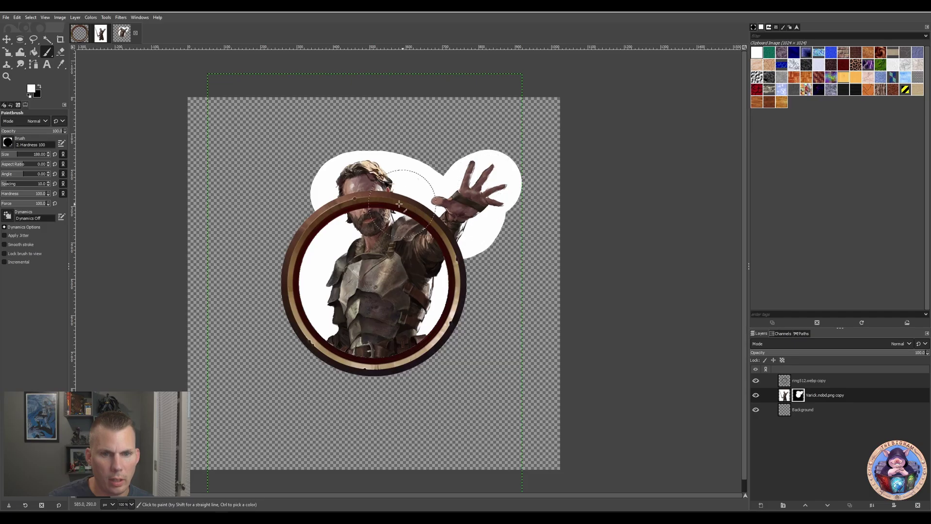
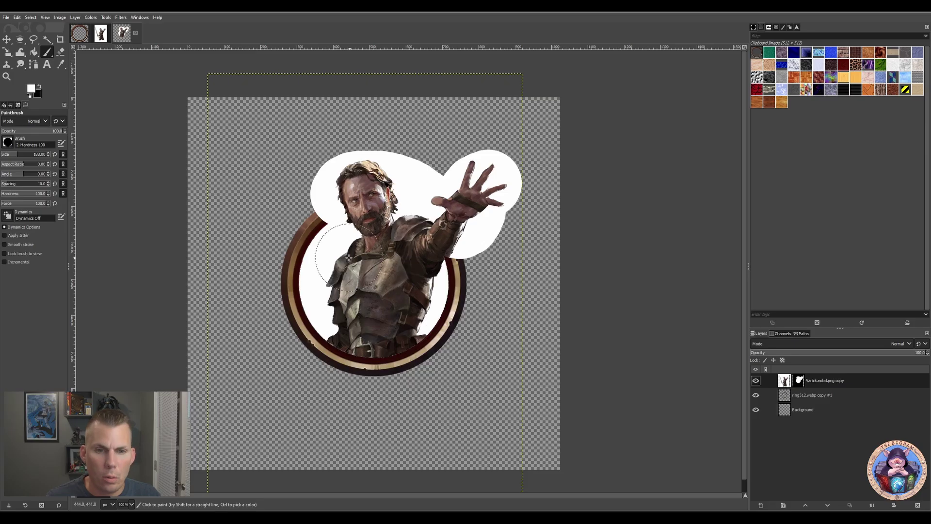
Set the brush size to 44 with black as foreground, paint a trial stroke beside the warrior's head, and undo it
scroll(304, 212, "up", 2)
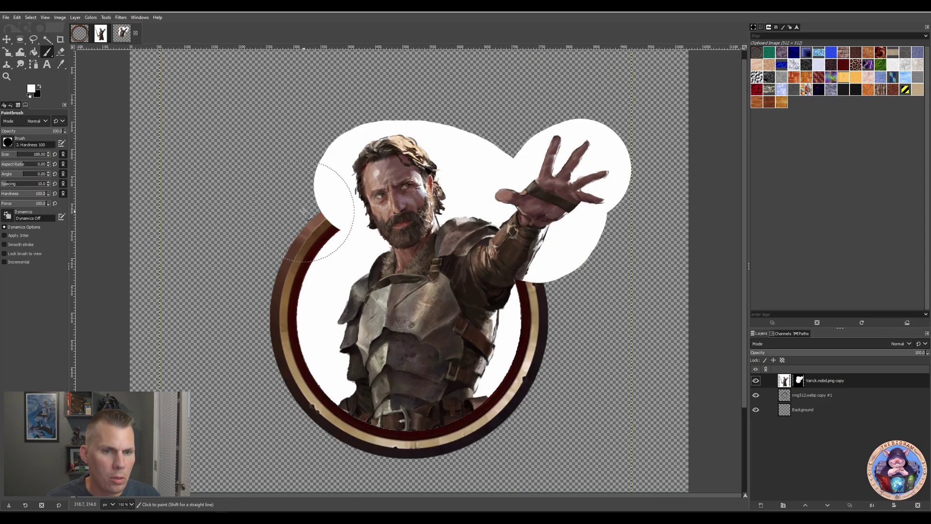
left_click(16, 156)
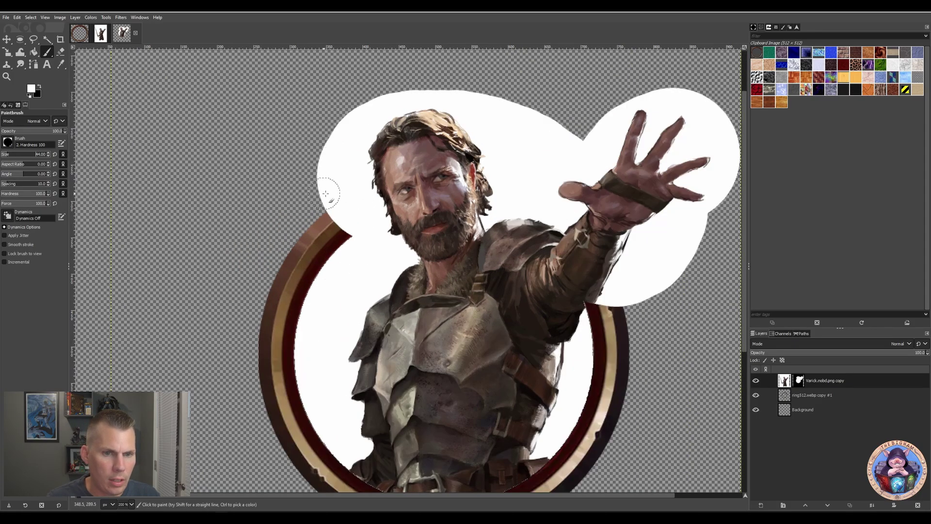
key("x")
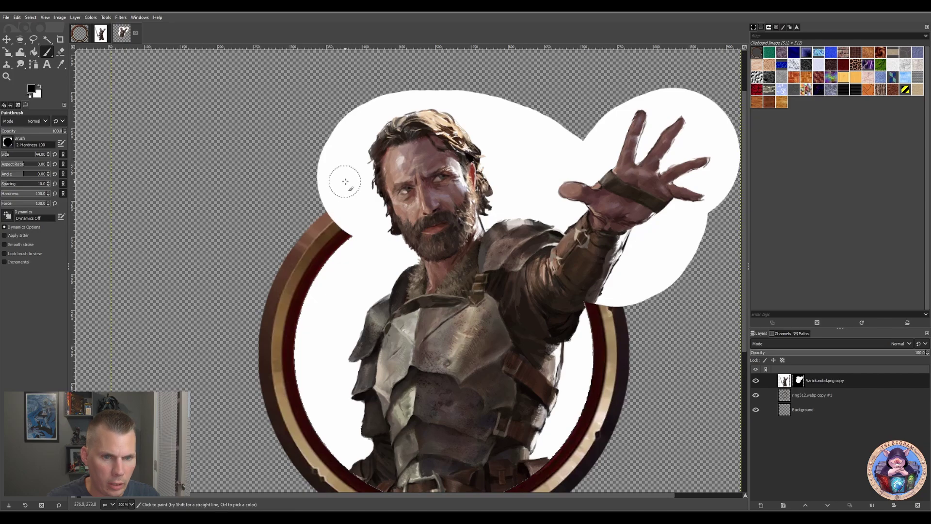
left_click_drag(352, 205, 352, 223)
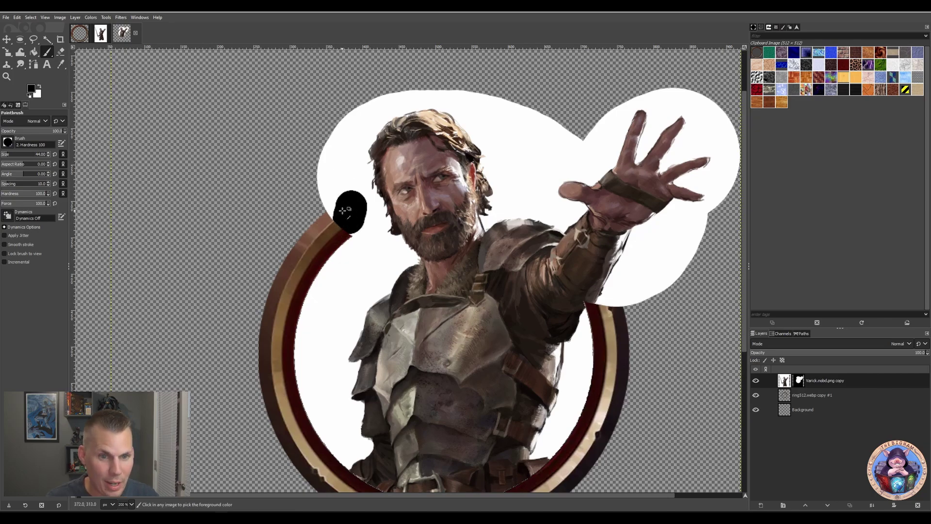
key("ctrl+z")
Paint black on the warrior layer's mask left of the head to hide the white background over the ring
left_click(799, 381)
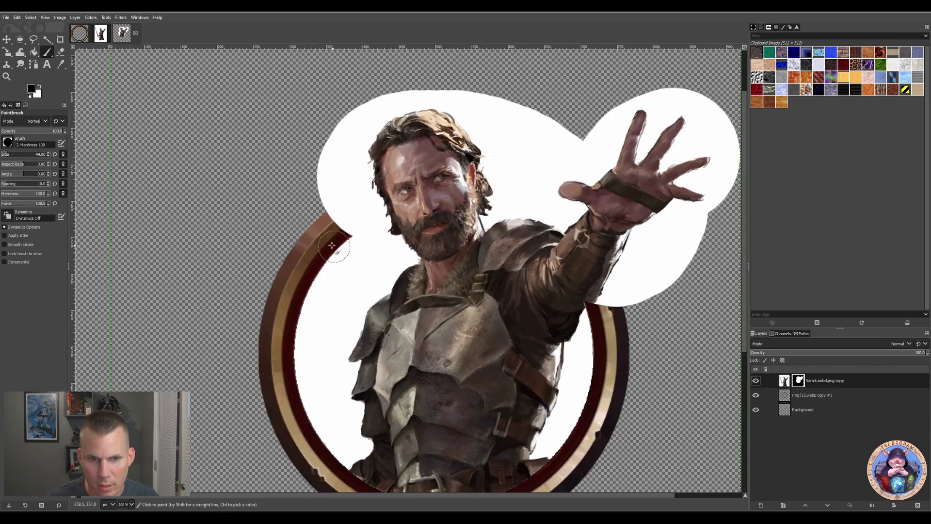
mouse_move(333, 198)
left_mouse_down()
mouse_move(353, 225)
mouse_move(356, 199)
mouse_move(325, 168)
mouse_move(343, 192)
mouse_move(364, 194)
mouse_move(366, 213)
mouse_move(363, 230)
mouse_move(324, 245)
mouse_move(336, 240)
left_mouse_up()
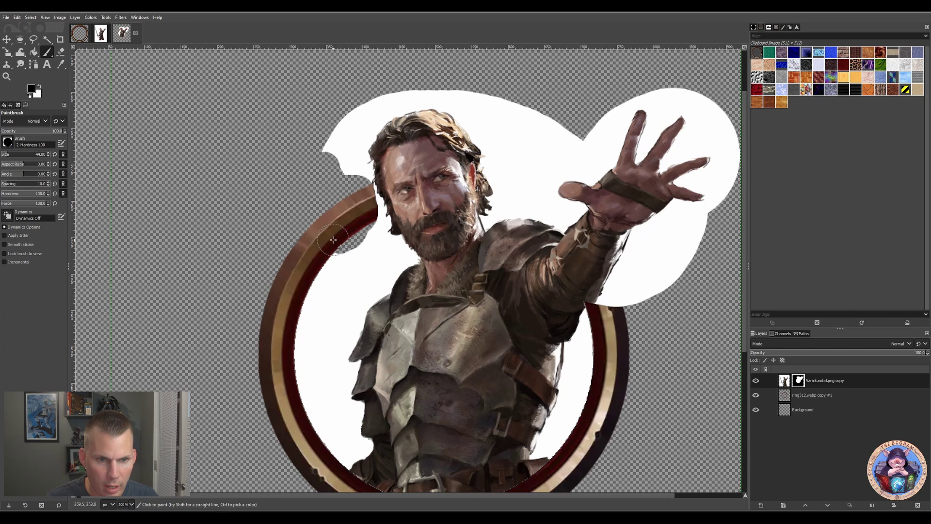
right_click(336, 240)
key("Escape")
Swap the foreground to white and paint the mask left of the head to bring the hidden area back
left_click(38, 87)
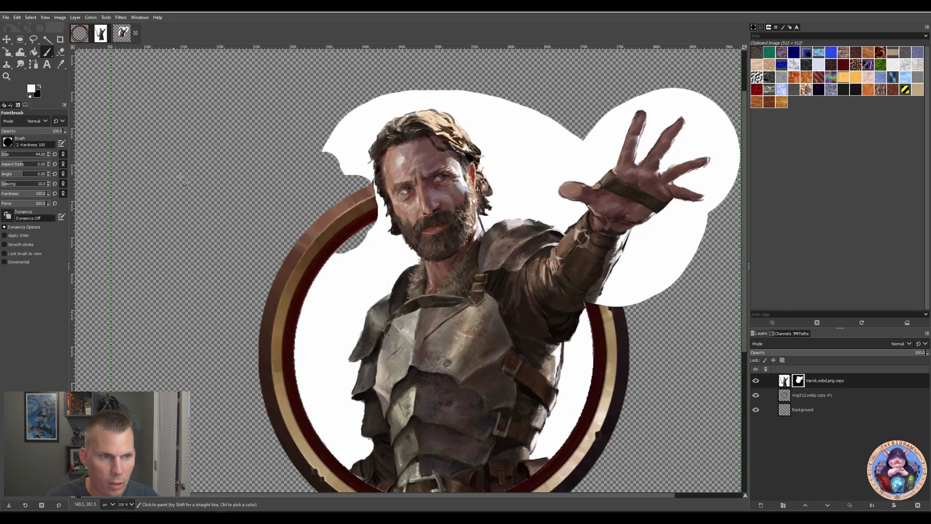
left_click_drag(336, 242, 356, 227)
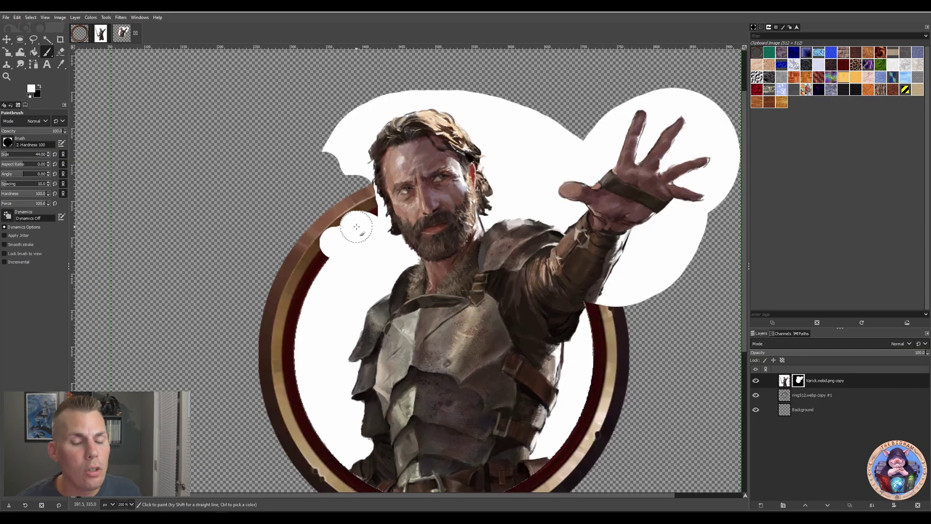
mouse_move(339, 170)
left_mouse_down()
mouse_move(354, 191)
mouse_move(362, 184)
left_mouse_up()
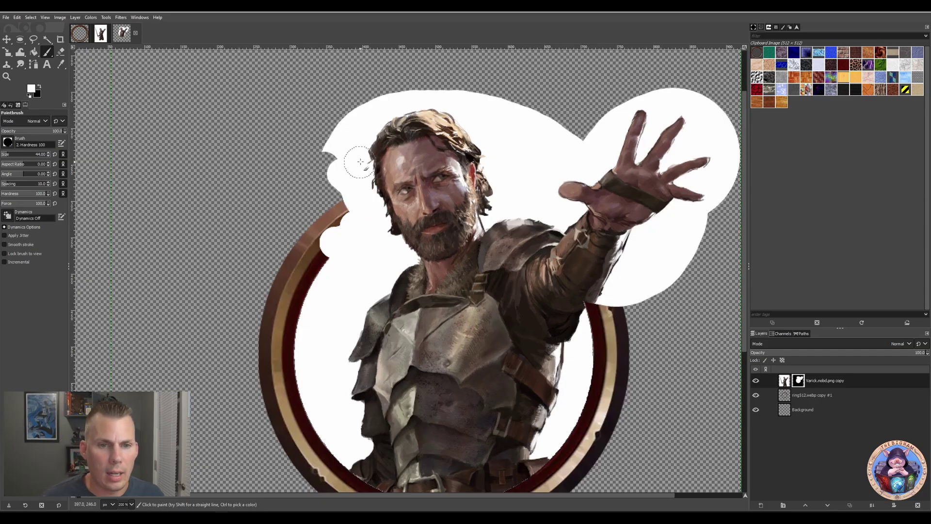
mouse_move(345, 151)
left_mouse_down()
mouse_move(325, 231)
mouse_move(343, 193)
mouse_move(338, 203)
mouse_move(335, 193)
mouse_move(339, 214)
left_mouse_up()
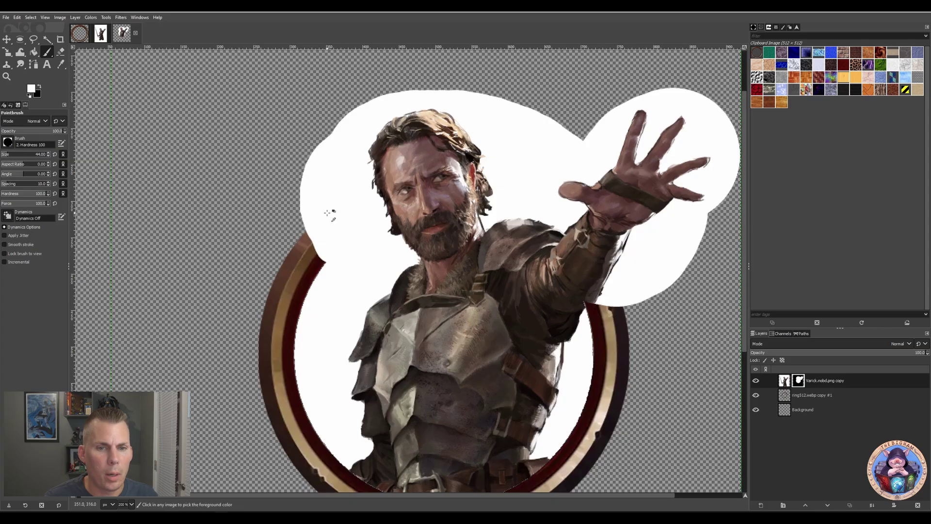
Select the white background around the warrior with Fuzzy Select on the warrior layer's image
scroll(328, 214, "down", 1)
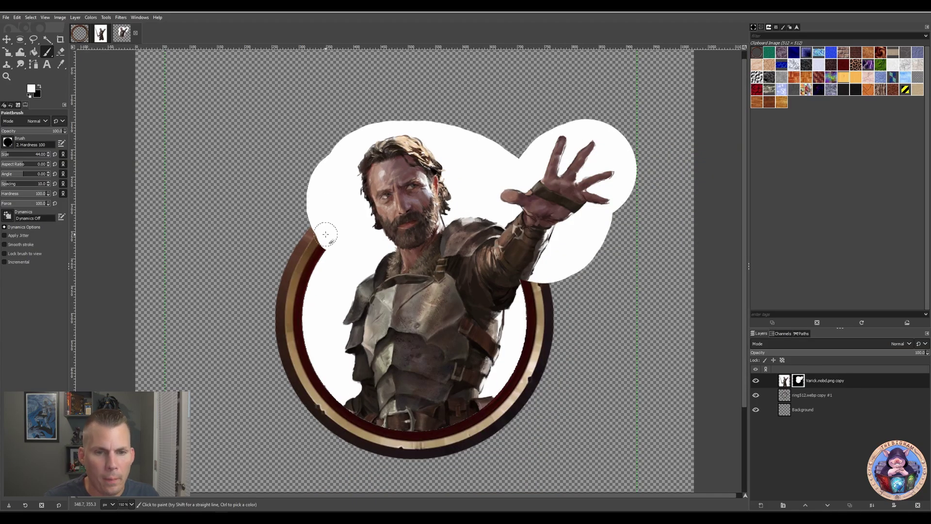
left_click(47, 39)
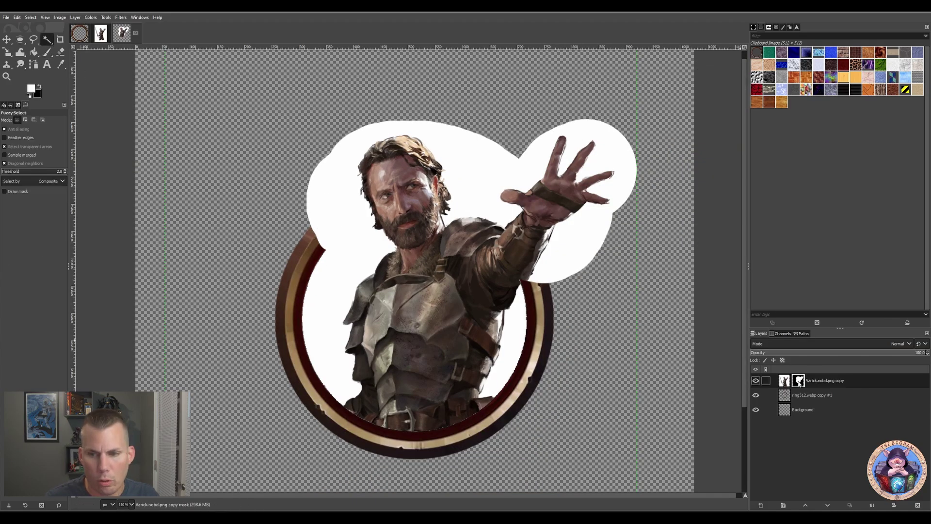
left_click(356, 251)
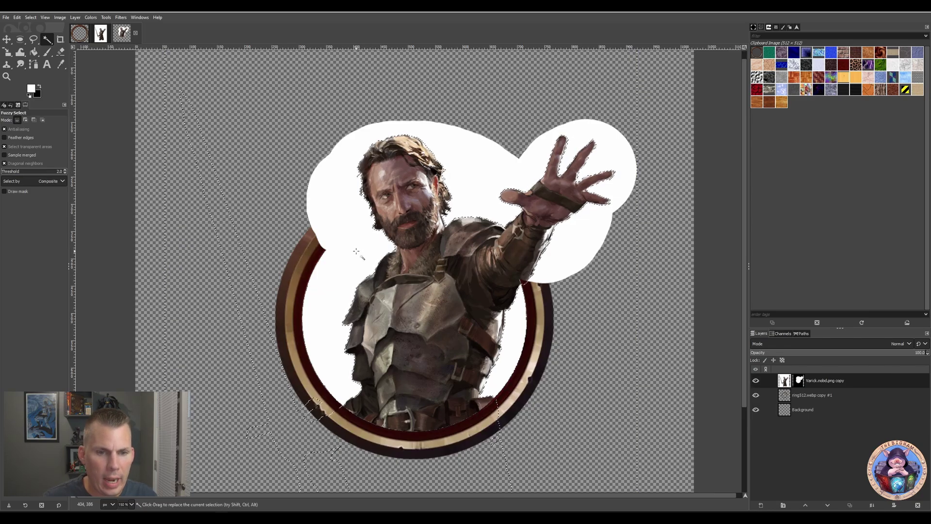
Delete the selected white background from the warrior layer and undo the deletion
key("Delete")
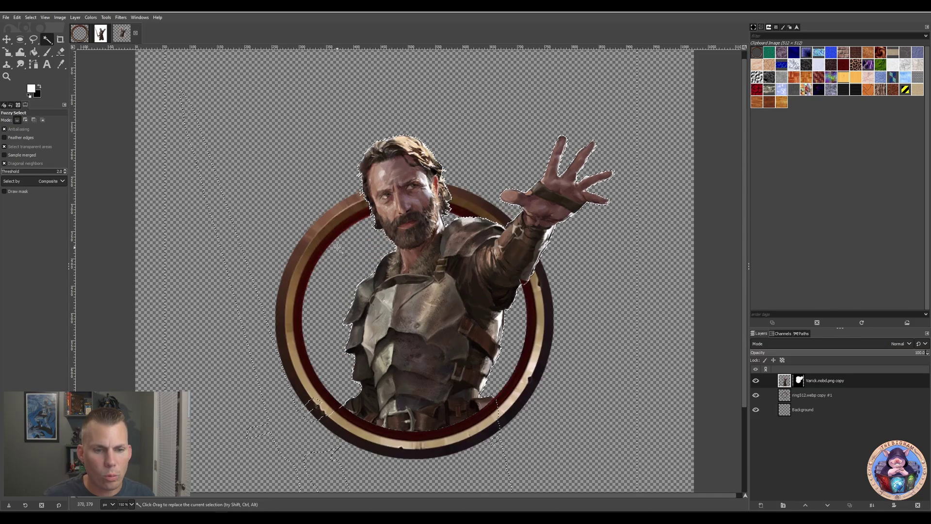
key("ctrl+z")
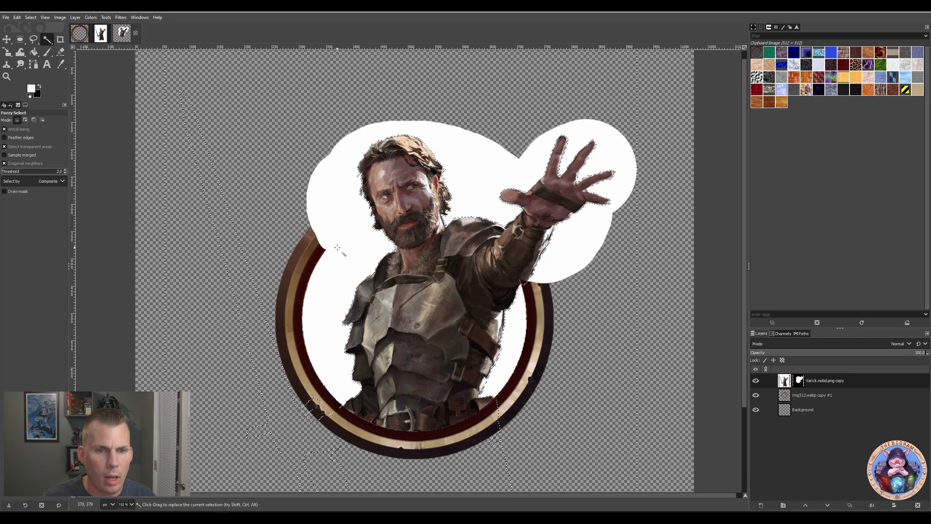
Clear the selection and try removing the warrior layer's white with Color to Alpha, lowering the opacity threshold to 0
key("shift")
key("ctrl+shift+a")
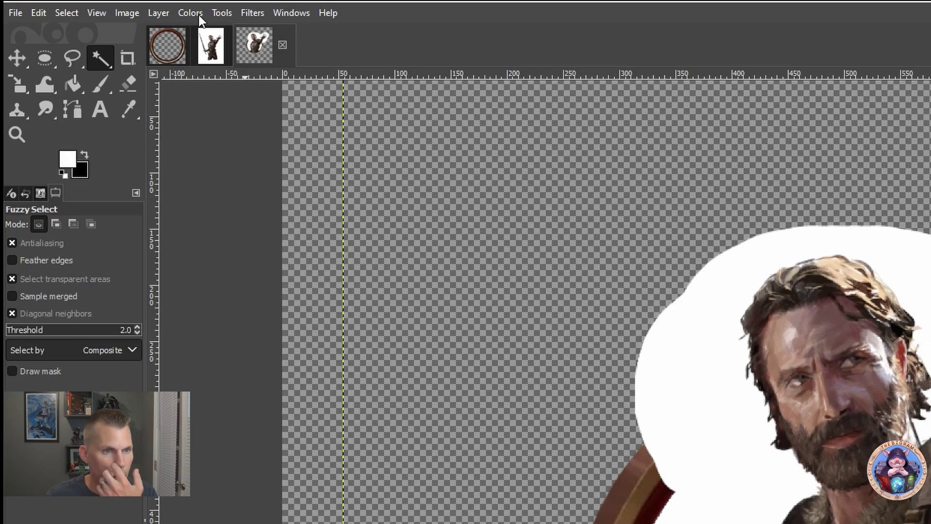
left_click(199, 16)
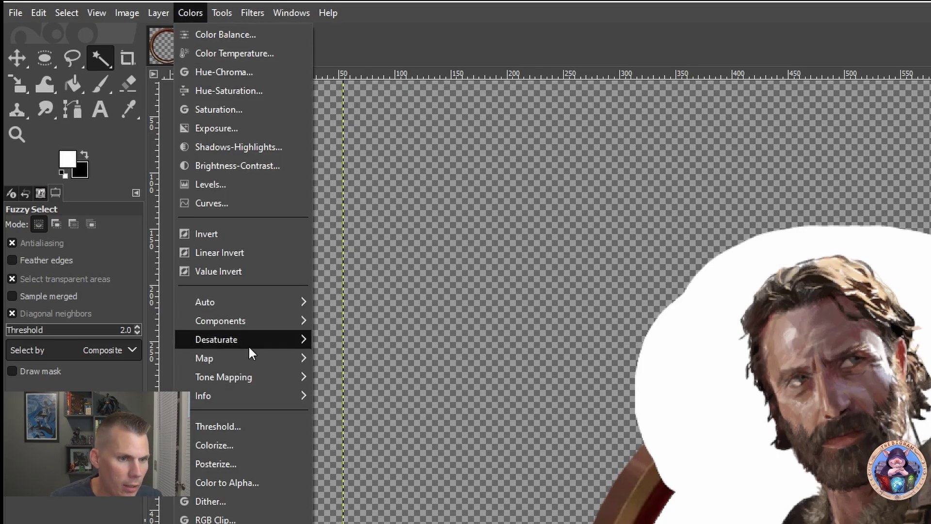
left_click(240, 475)
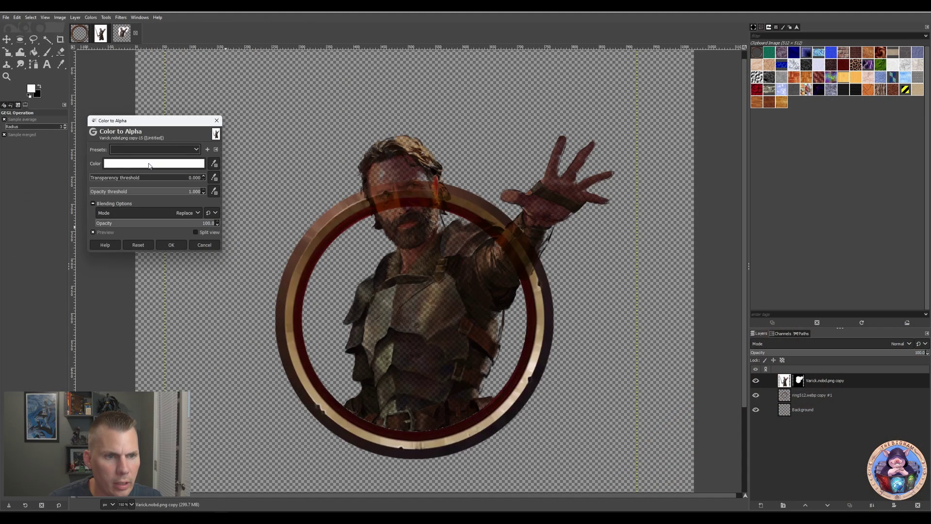
left_click_drag(174, 193, 85, 177)
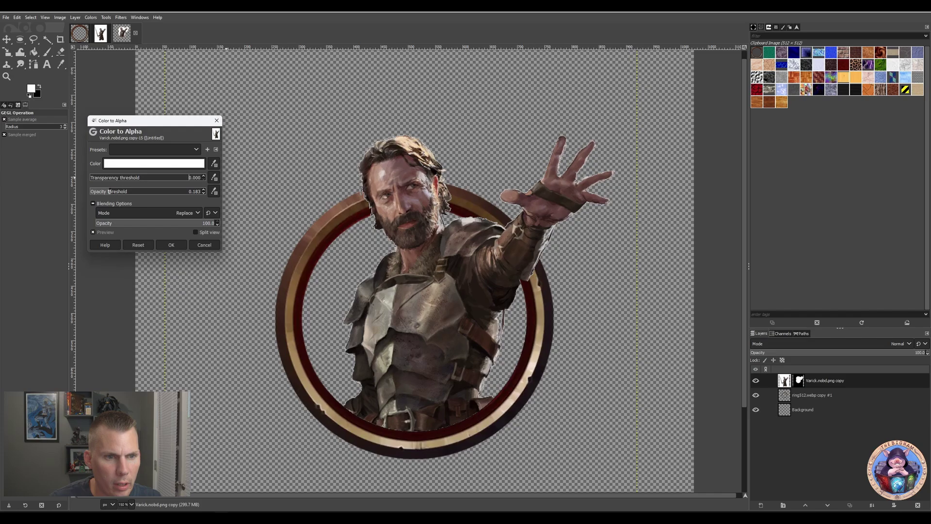
left_click_drag(110, 192, 77, 187)
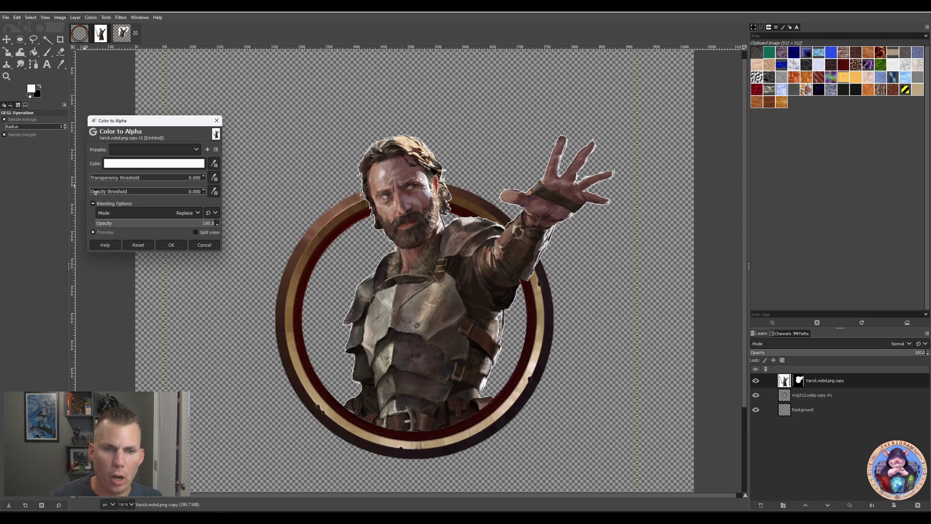
left_click(203, 245)
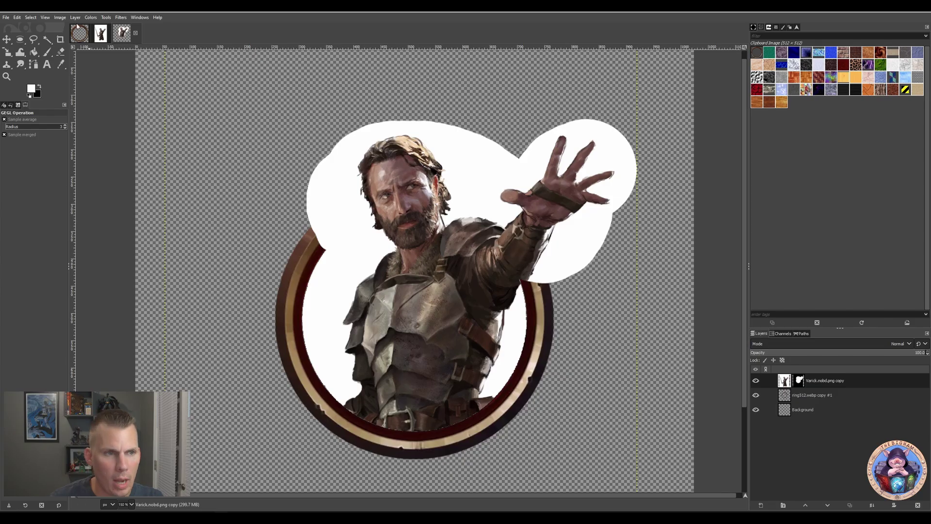
Delete the white background around the warrior using Fuzzy Select, and clear the selection
left_click(47, 39)
left_click(333, 266)
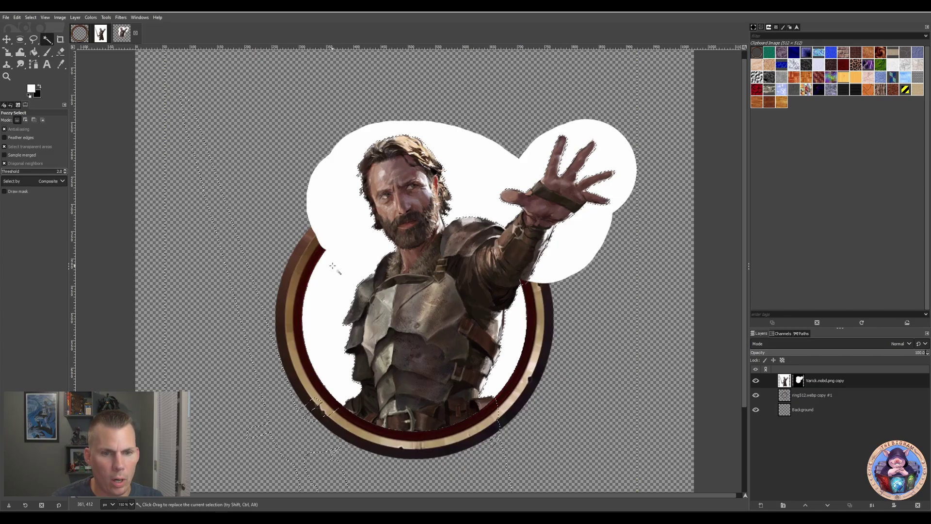
key("Delete")
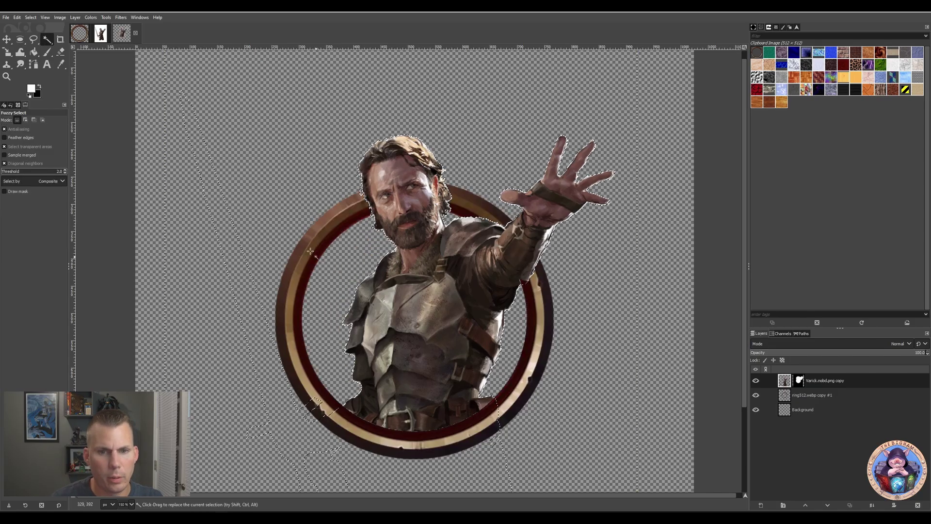
left_click(82, 71)
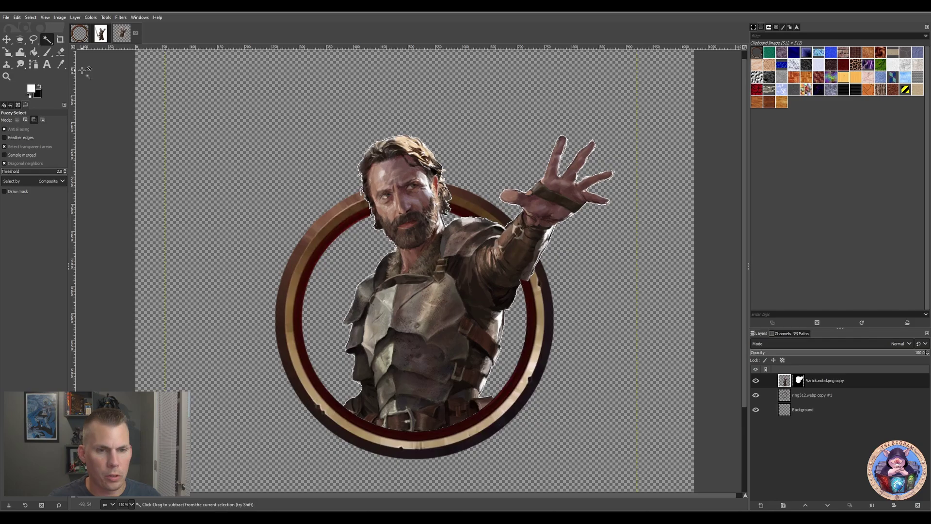
key("ctrl")
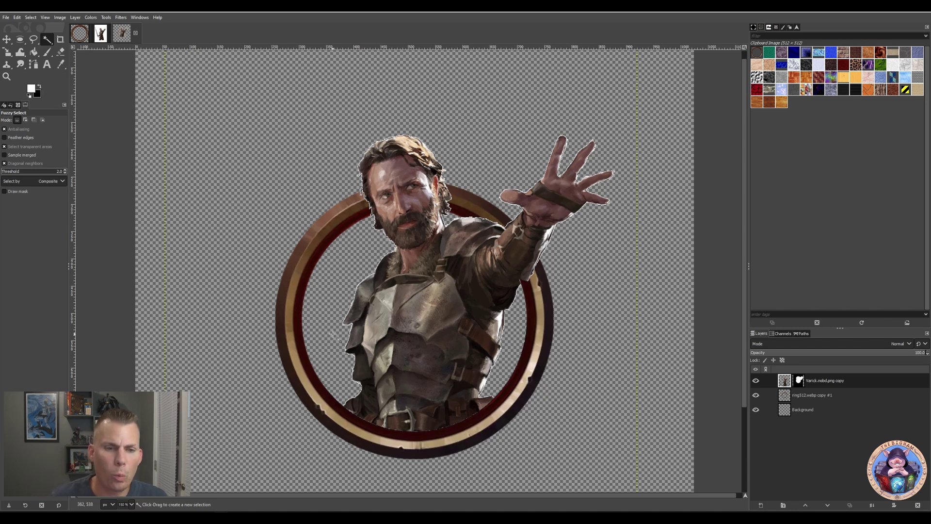
Make the Background layer active for the Paintbrush and sample the foreground colour a2845a from the ring's gold band
left_click(803, 410)
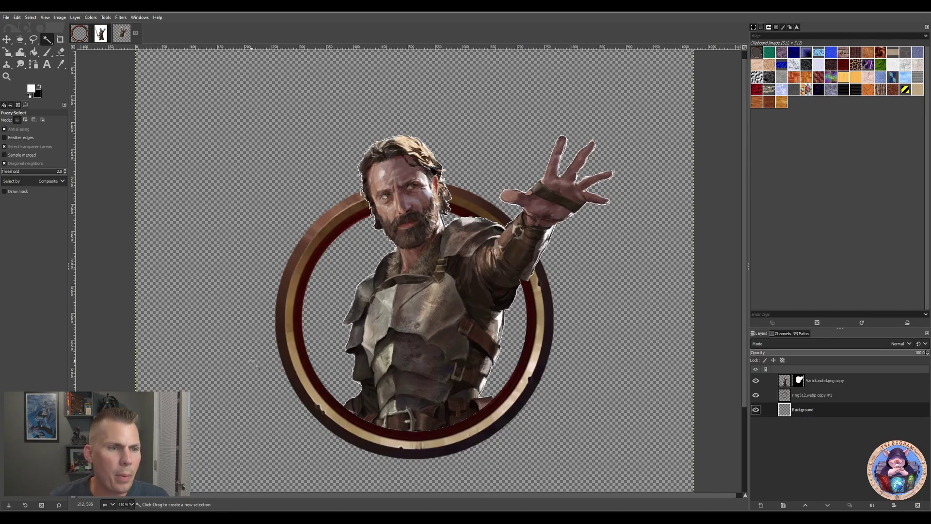
left_click(48, 52)
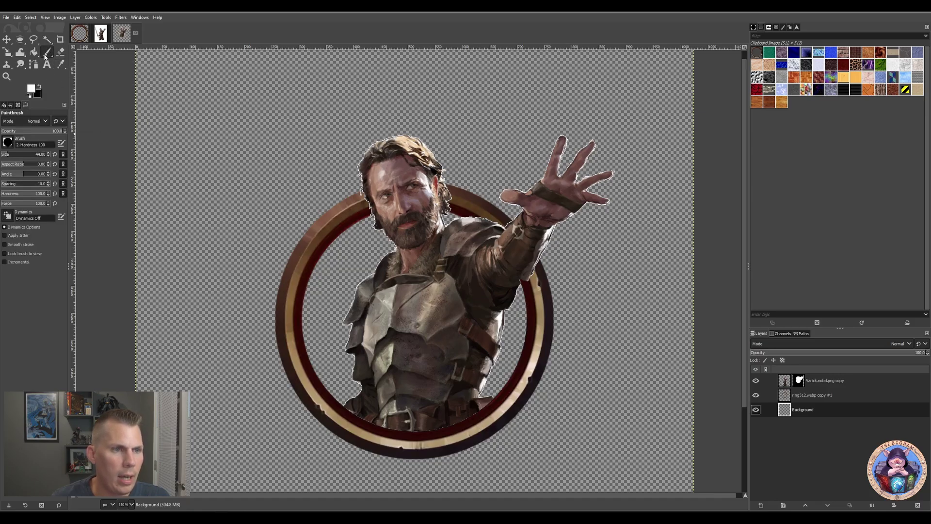
left_click(33, 89)
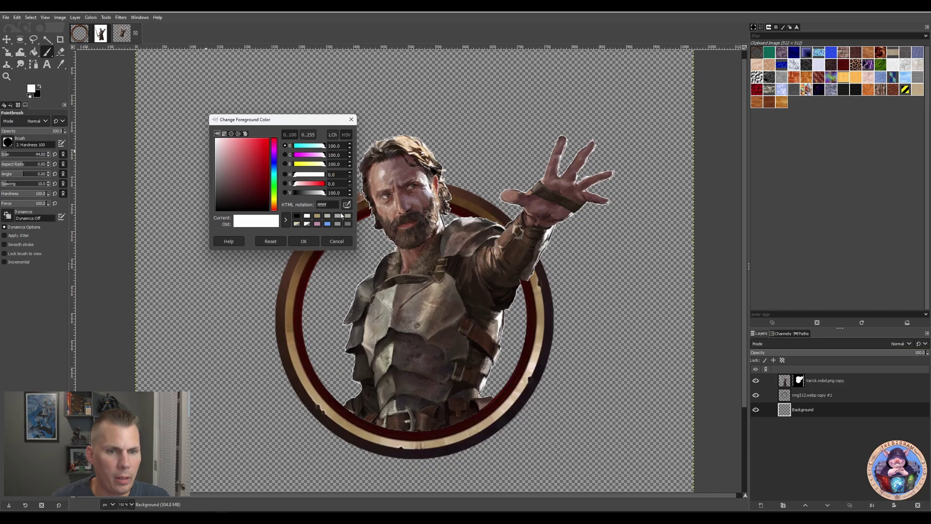
left_click(347, 206)
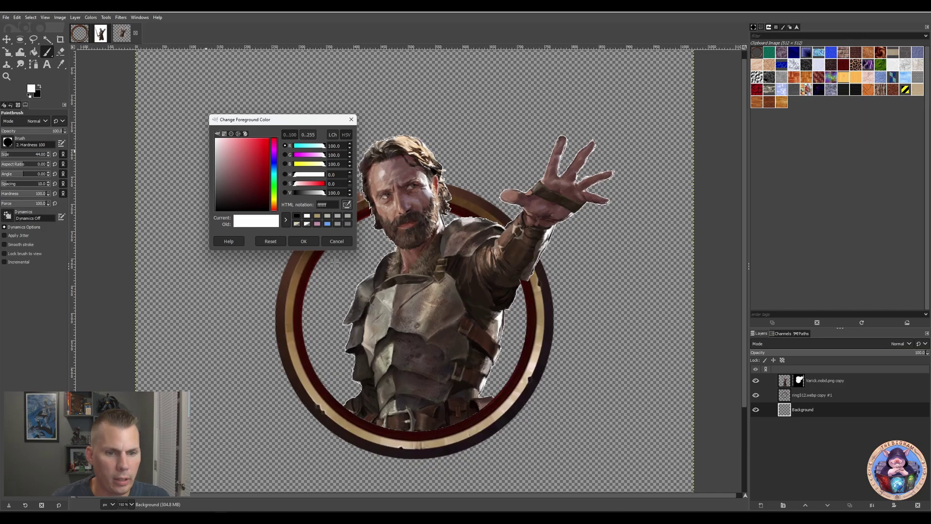
left_click(343, 420)
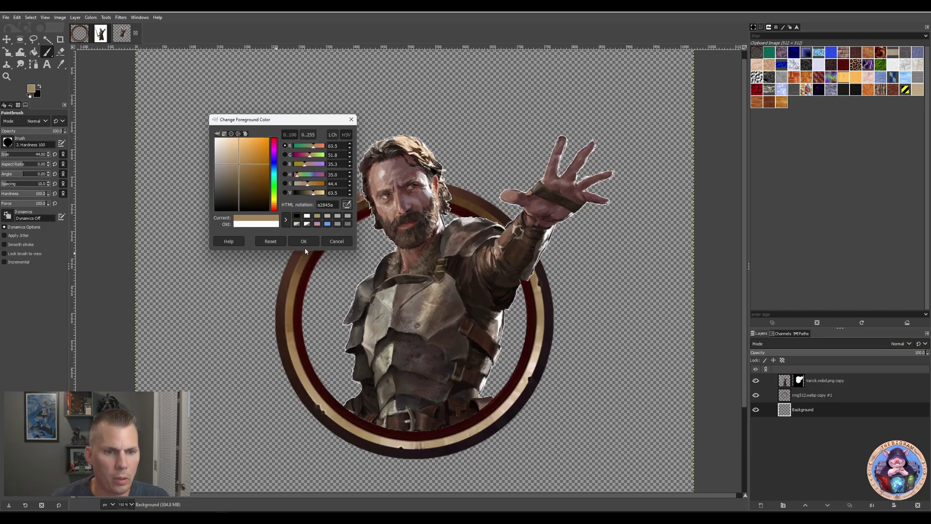
left_click(304, 241)
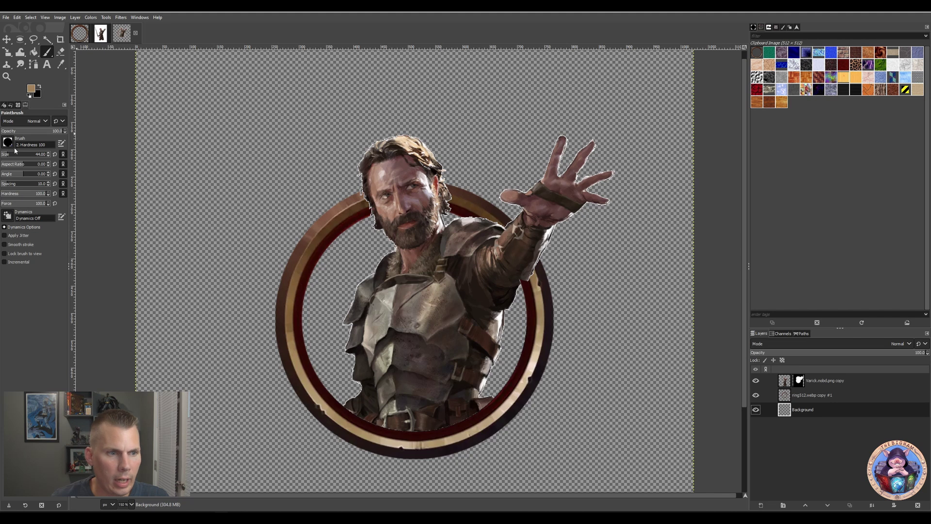
Paint the inside of the ring with a brush of size 276 to create a tan backdrop behind the warrior
mouse_move(12, 157)
left_mouse_down()
mouse_move(12, 168)
mouse_move(24, 160)
left_mouse_up()
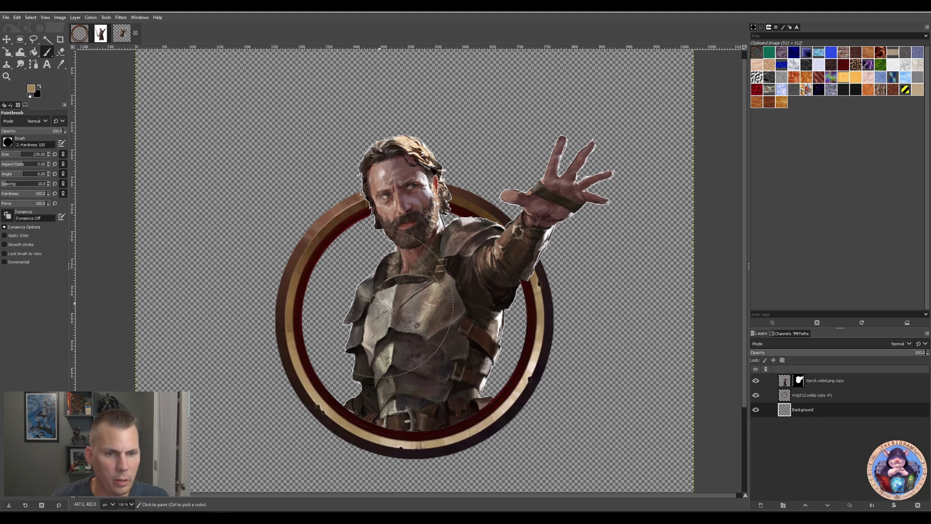
mouse_move(380, 303)
left_mouse_down()
mouse_move(442, 281)
mouse_move(462, 316)
mouse_move(460, 330)
mouse_move(424, 357)
mouse_move(377, 356)
mouse_move(368, 322)
mouse_move(458, 346)
mouse_move(401, 319)
mouse_move(412, 317)
mouse_move(397, 332)
mouse_move(438, 344)
left_mouse_up()
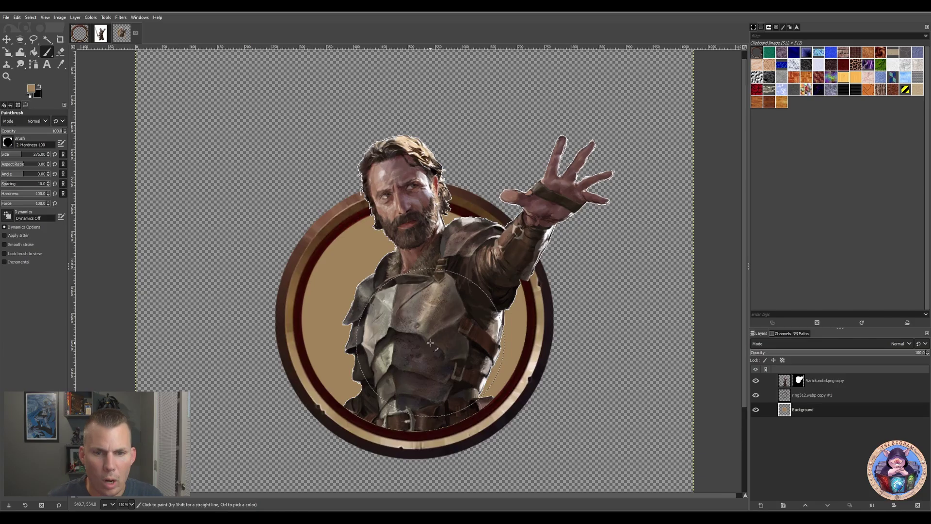
Examine the warrior's cut-out edges against the tan backdrop, both close up and across the whole token
scroll(388, 313, "up", 3)
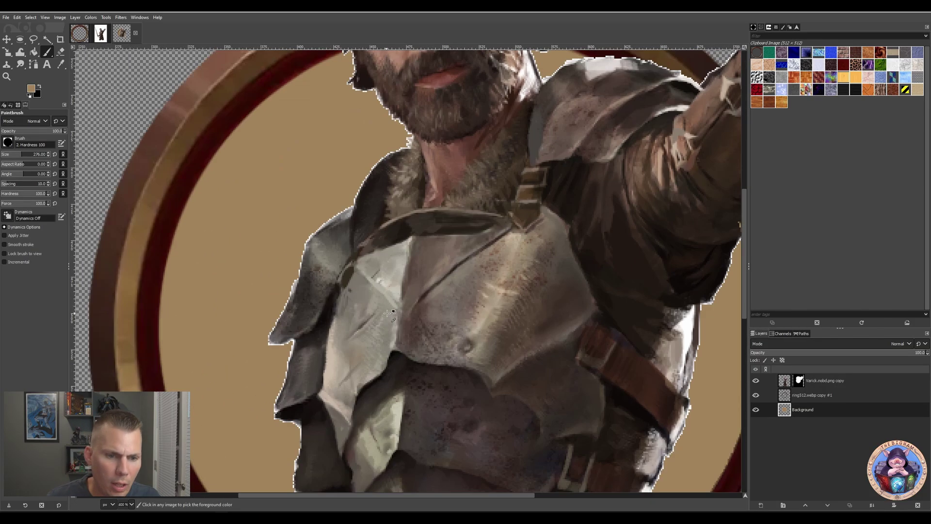
scroll(388, 313, "down", 3)
scroll(287, 354, "up", 4)
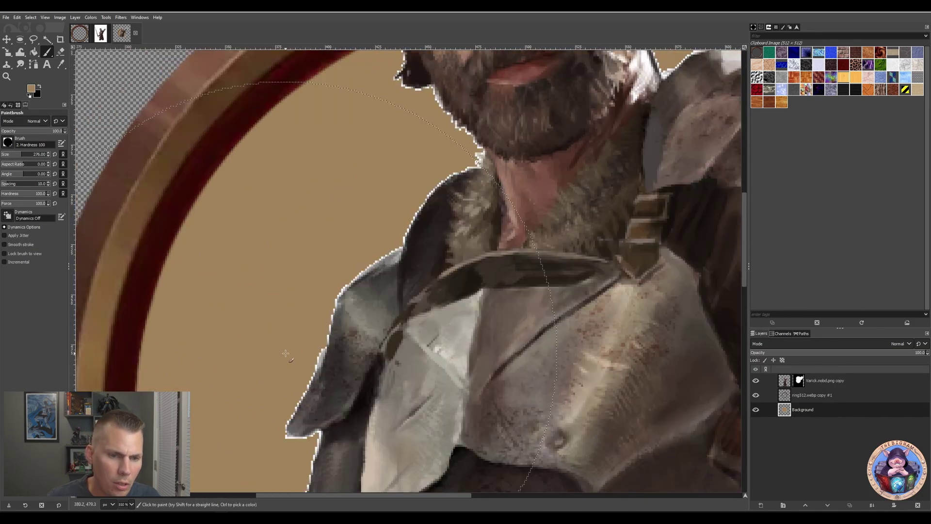
scroll(339, 271, "down", 5)
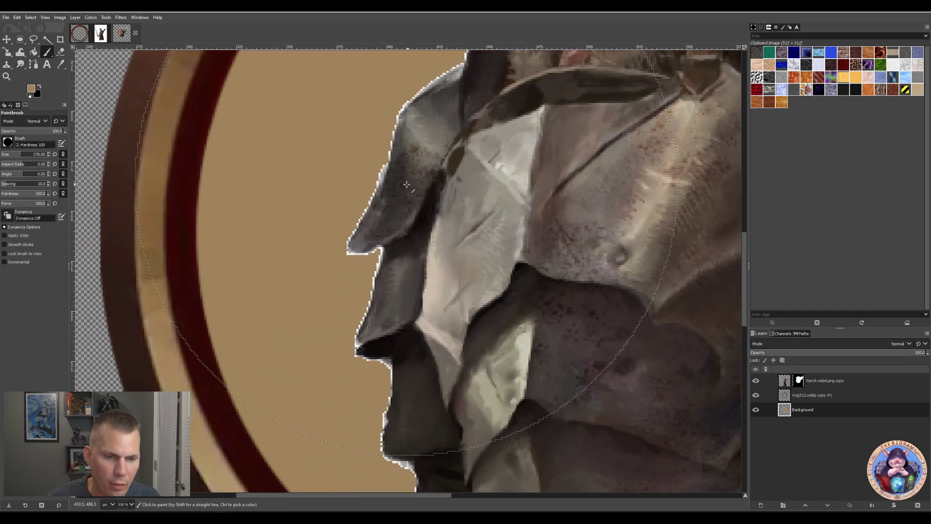
scroll(407, 185, "down", 5)
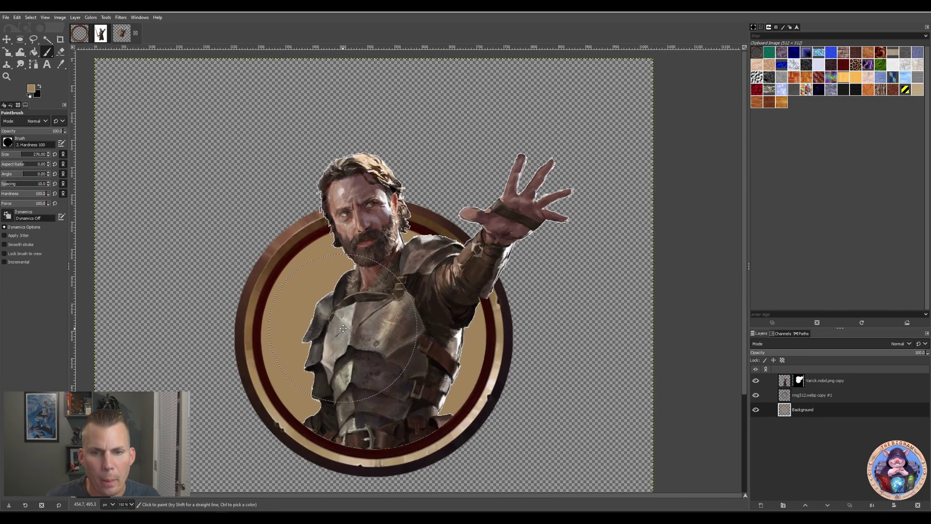
left_click_drag(343, 328, 369, 332)
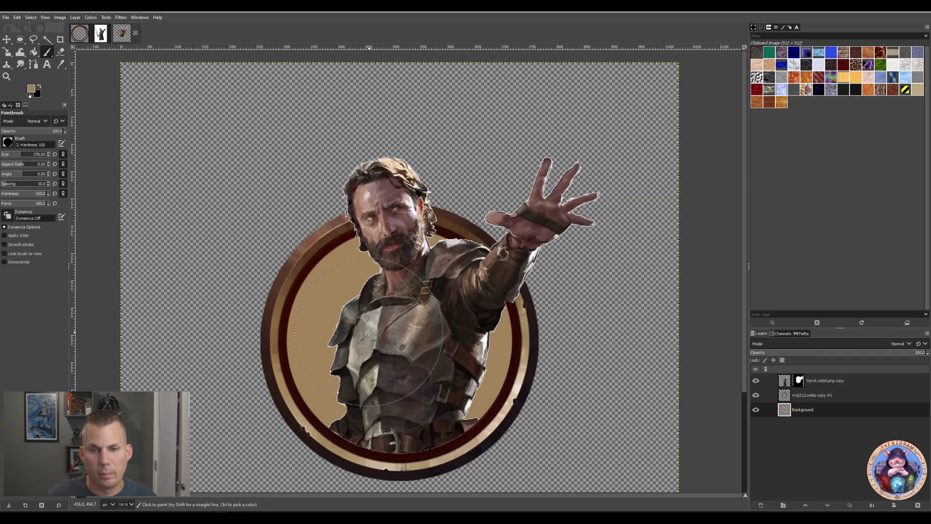
left_click_drag(368, 331, 376, 313)
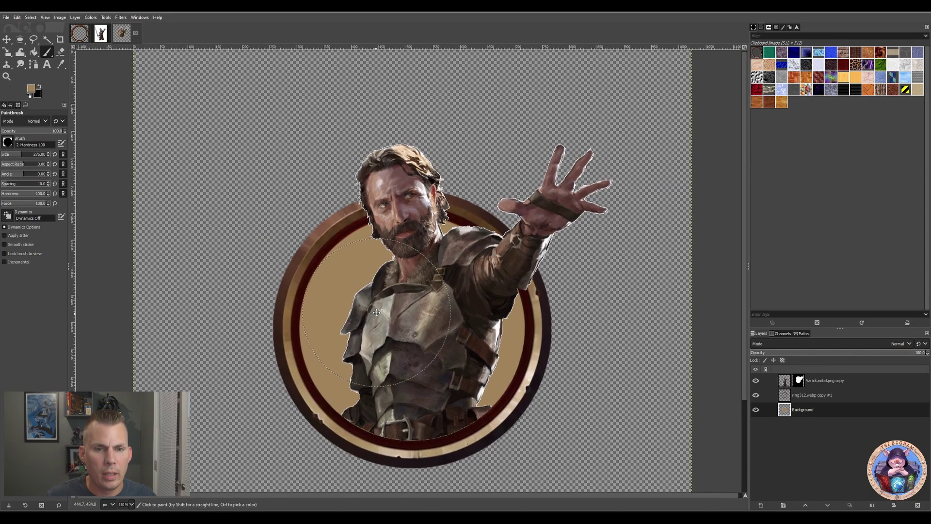
Export the finished token as a PNG with the default export options
left_click(10, 18)
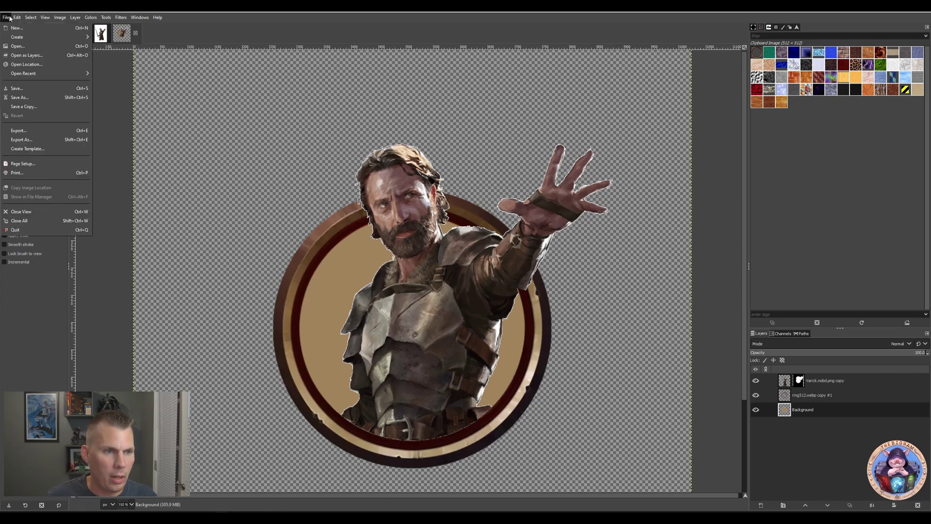
left_click(38, 145)
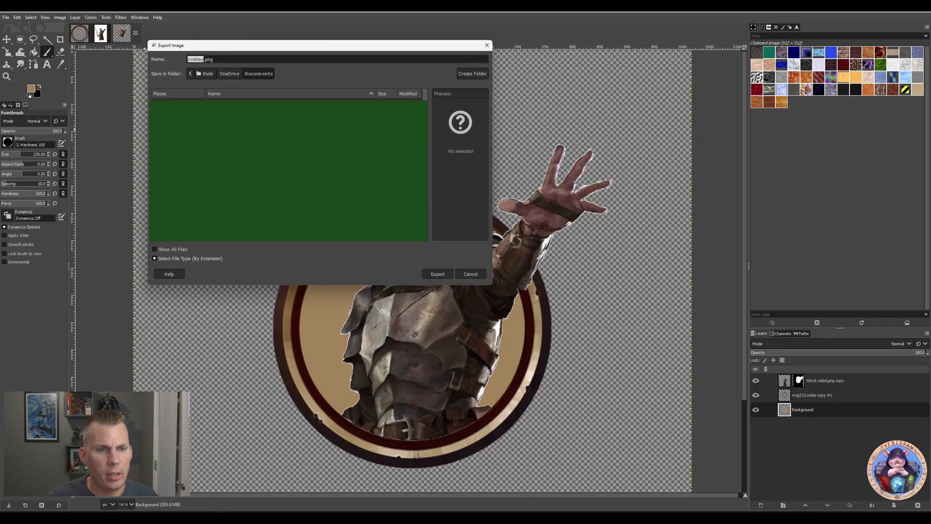
left_click(438, 274)
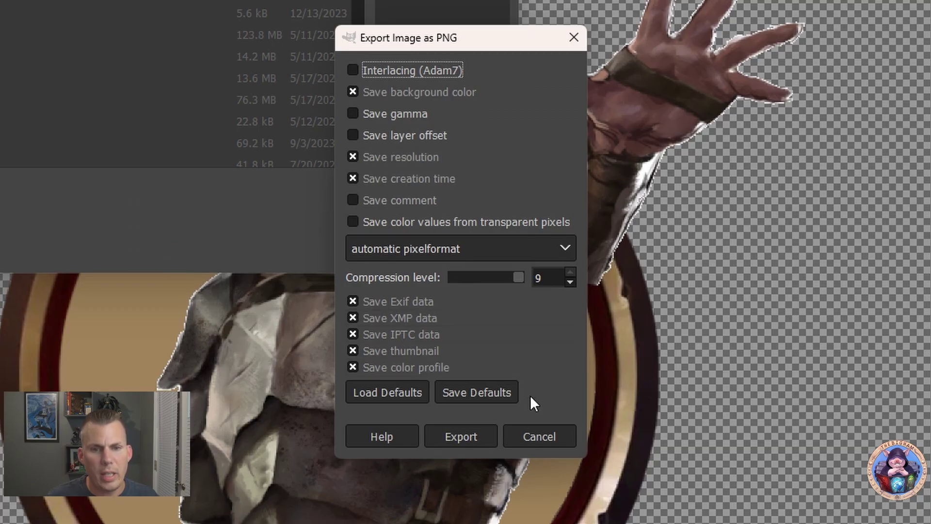
left_click(461, 437)
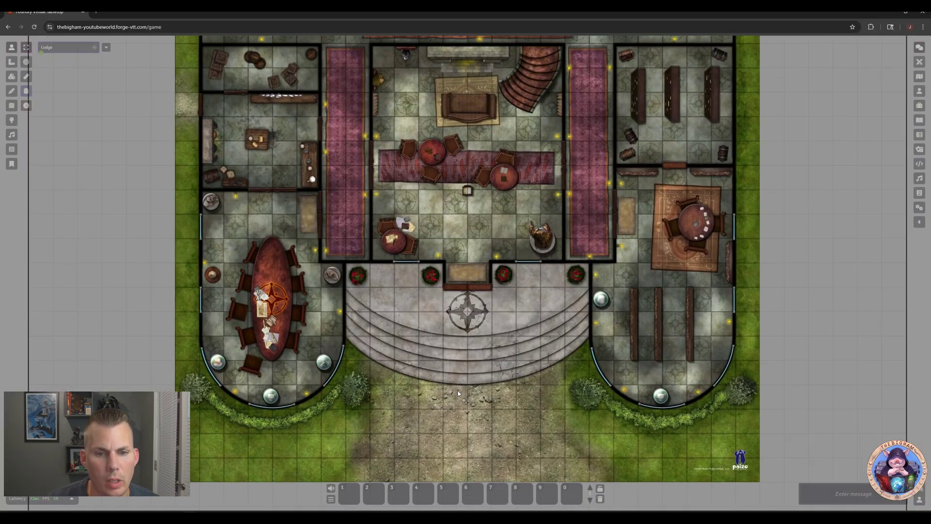
Open the VarickGIMP actor's character sheet from the world's actors, with the Lodge scene's front path in view
scroll(491, 405, "up", 5)
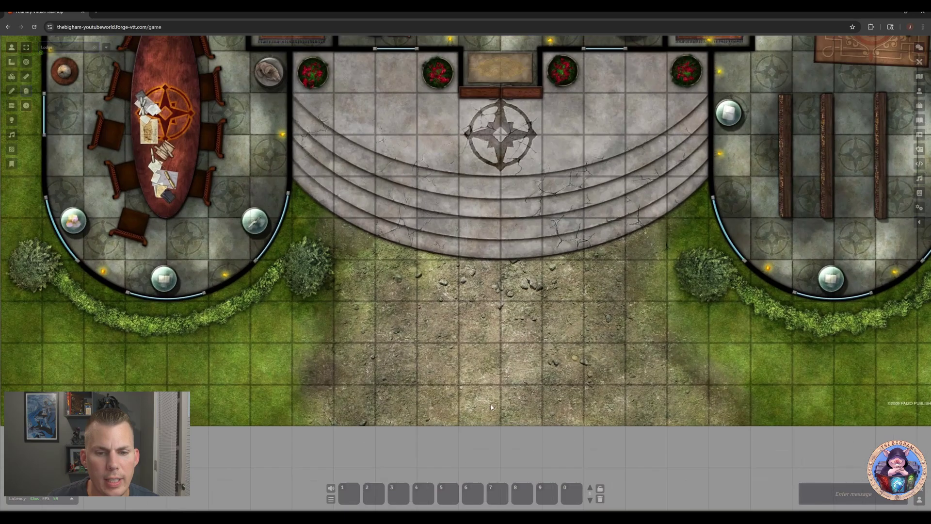
scroll(482, 347, "down", 5)
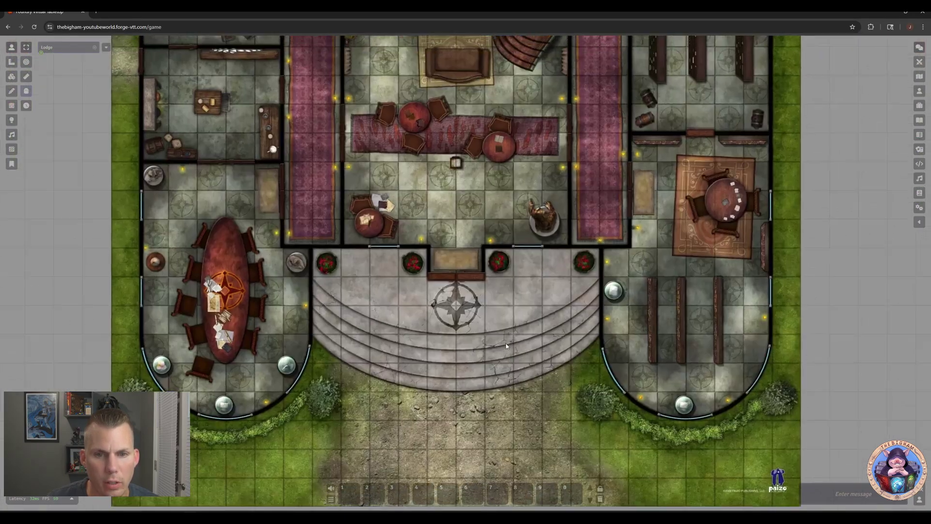
scroll(506, 346, "down", 2)
left_click_drag(503, 385, 507, 185)
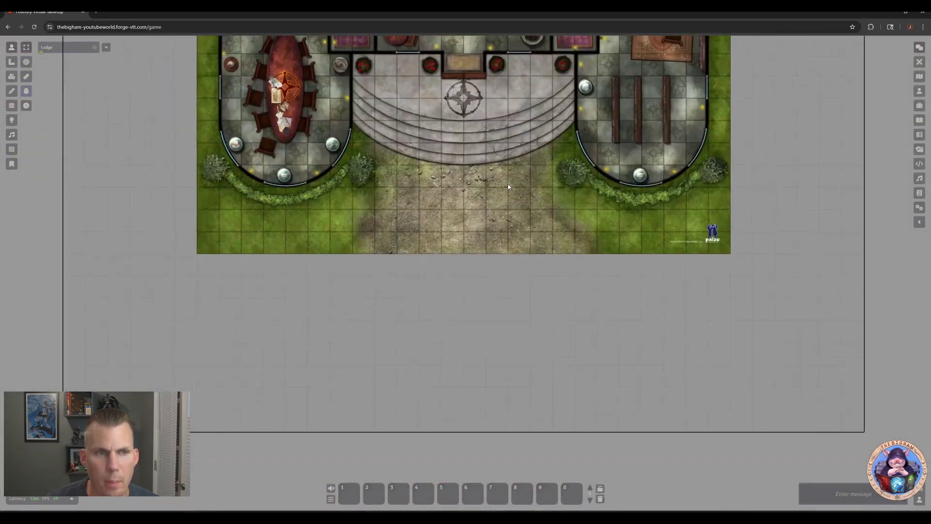
scroll(501, 298, "up", 3)
scroll(501, 297, "up", 6)
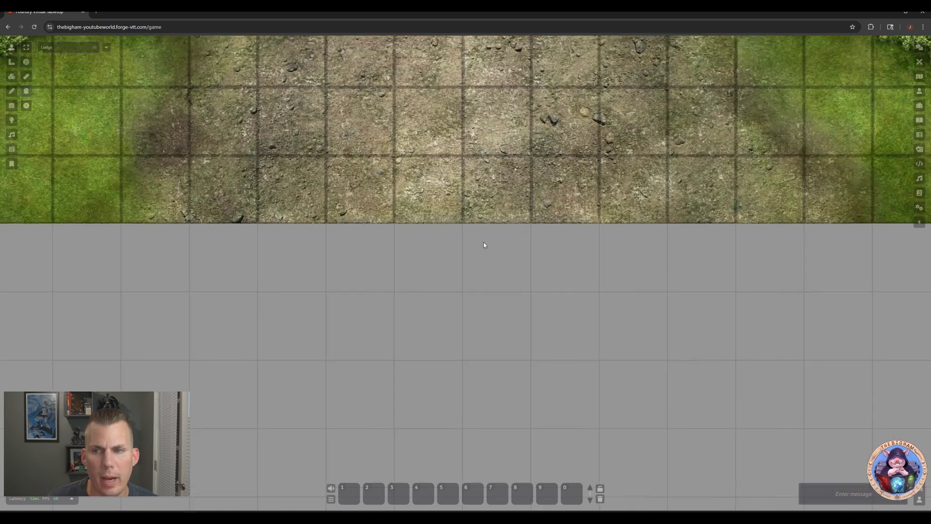
left_click(919, 90)
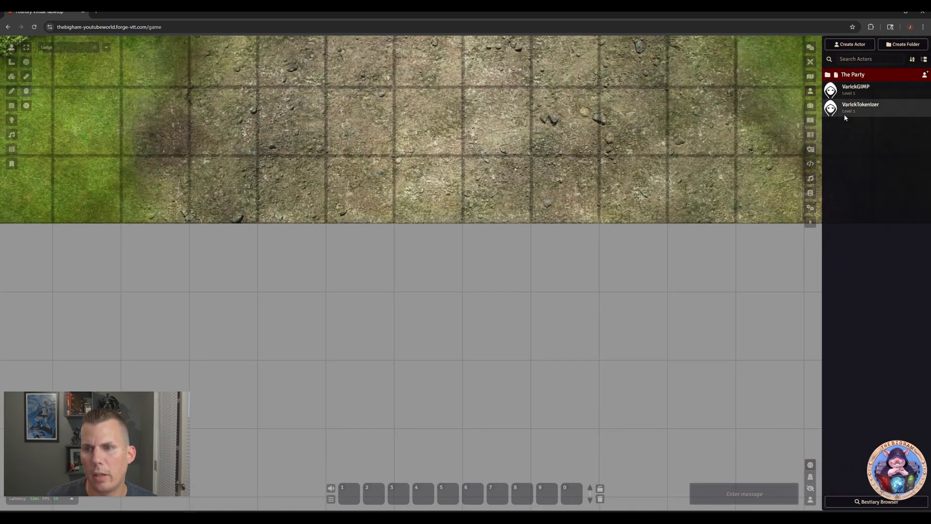
left_click(852, 89)
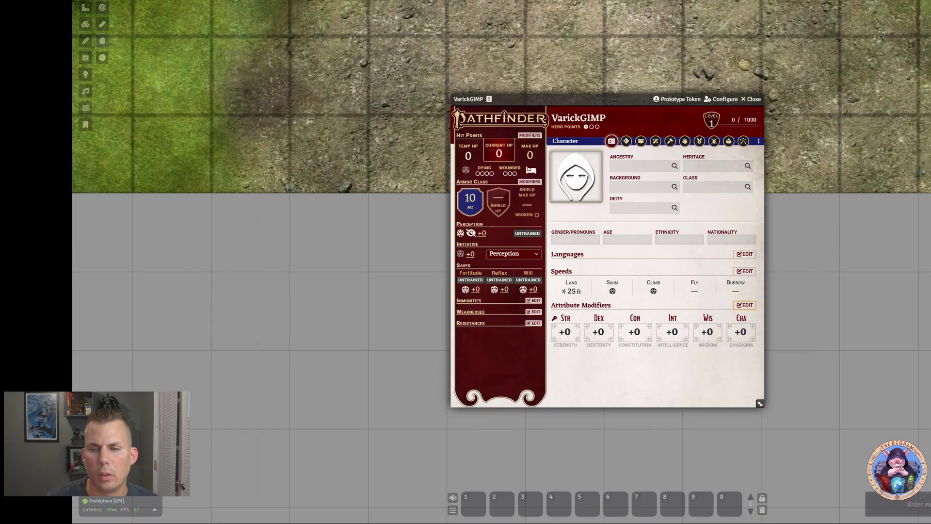
Set VarickGIMP's prototype token image to youtubeVarikc.png from the worlds/YoutubeWorld folder and update the token
left_click(689, 102)
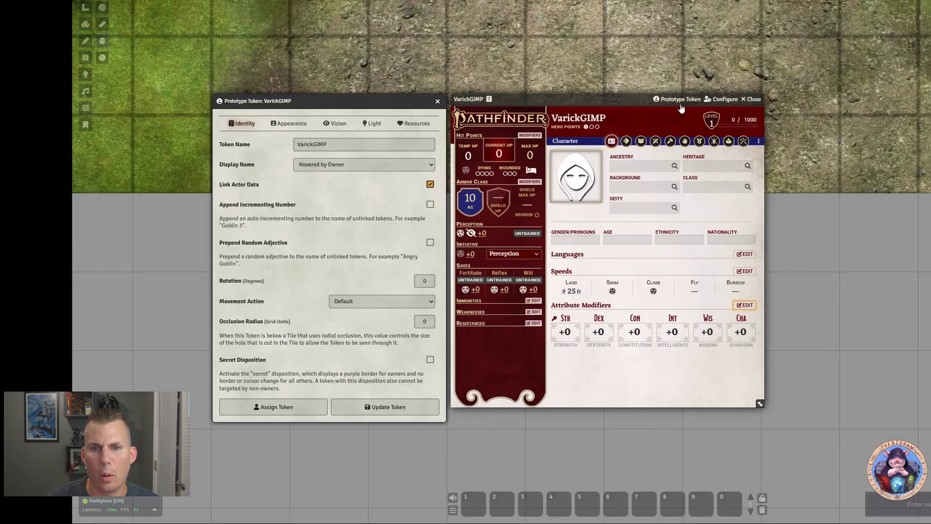
left_click(293, 119)
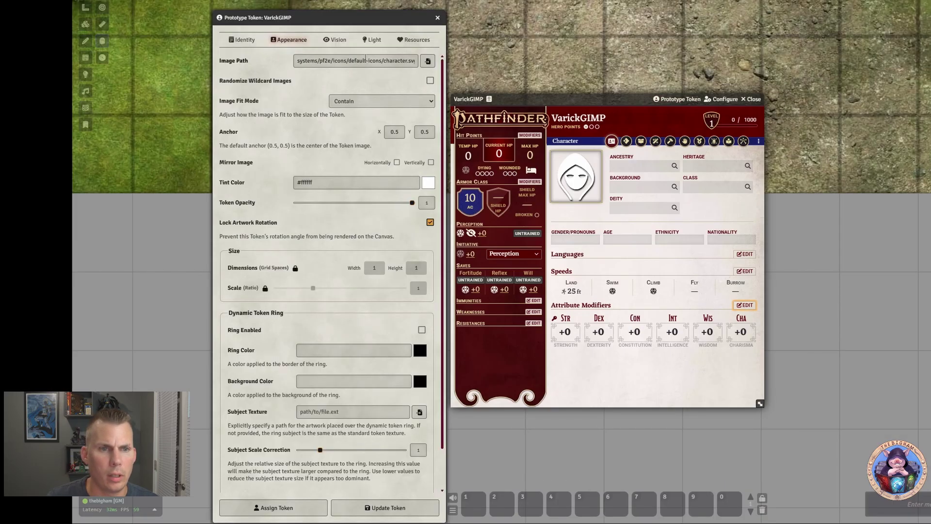
left_click(427, 61)
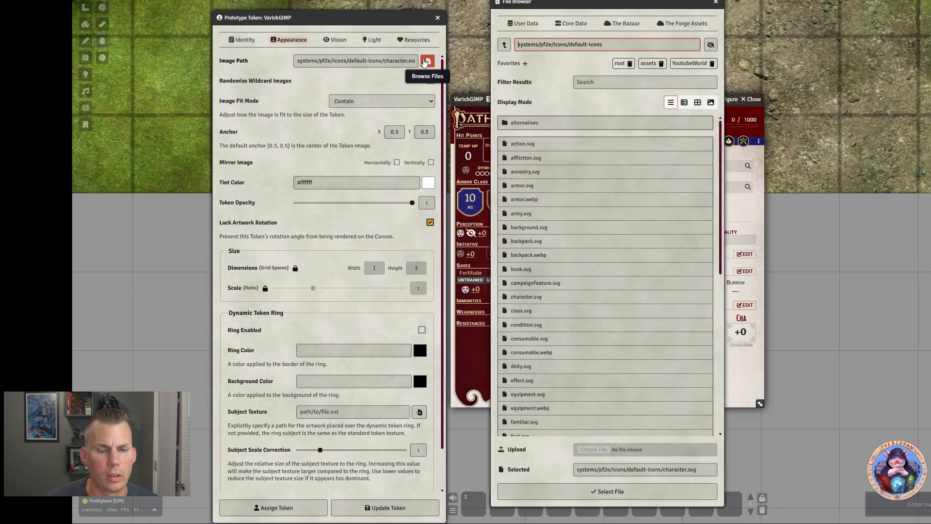
left_click(675, 65)
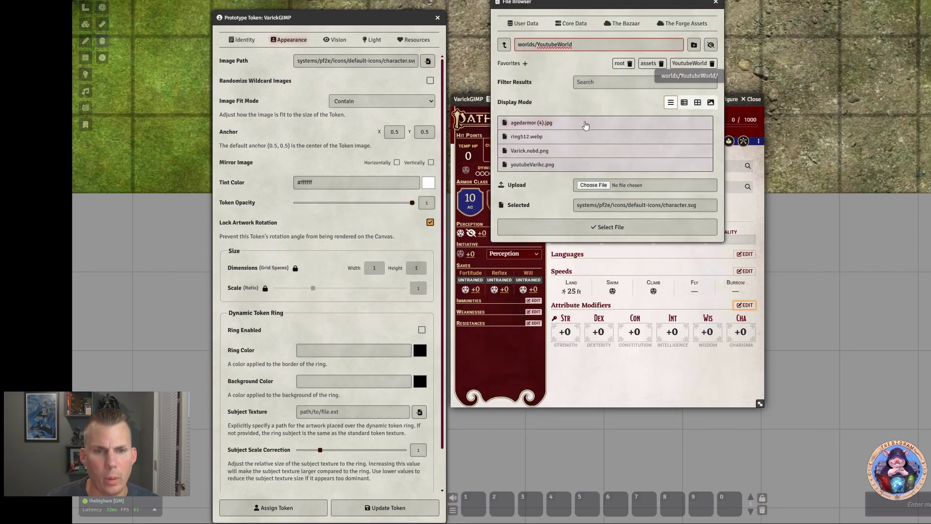
left_click(529, 166)
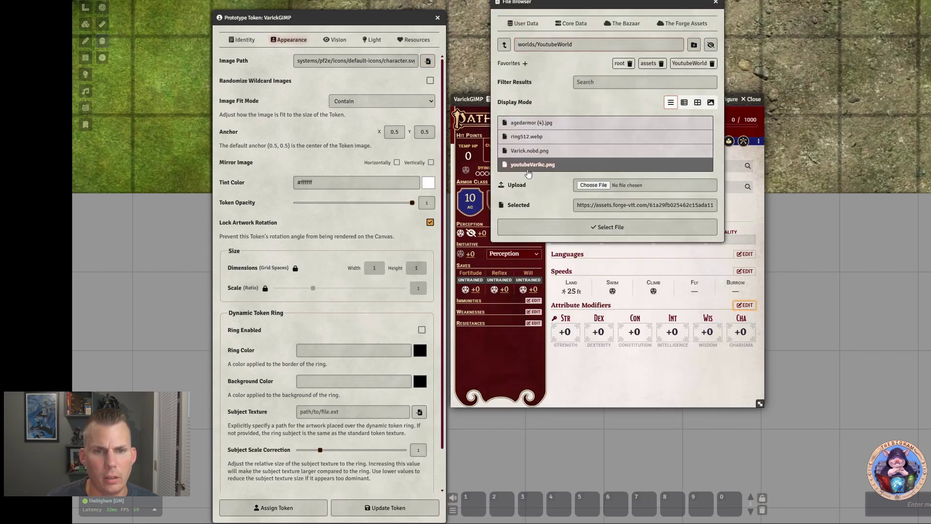
left_click(563, 227)
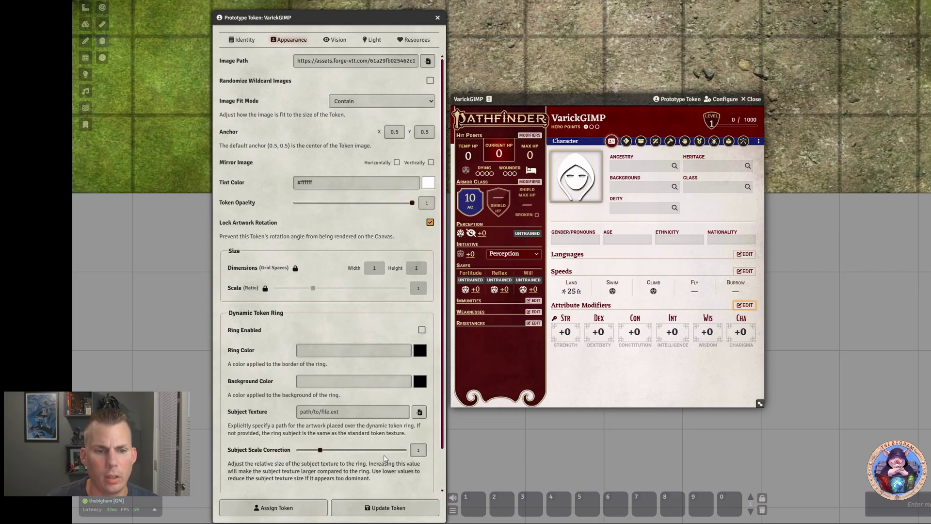
left_click(383, 507)
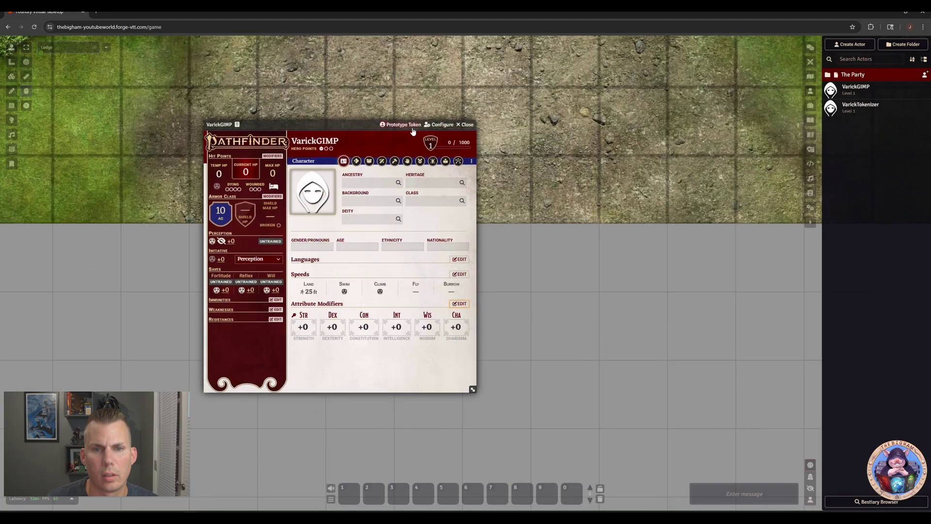
Place VarickGIMP's token on the empty grid just below the map image and inspect it up close
left_click_drag(856, 90, 582, 283)
scroll(582, 283, "up", 10)
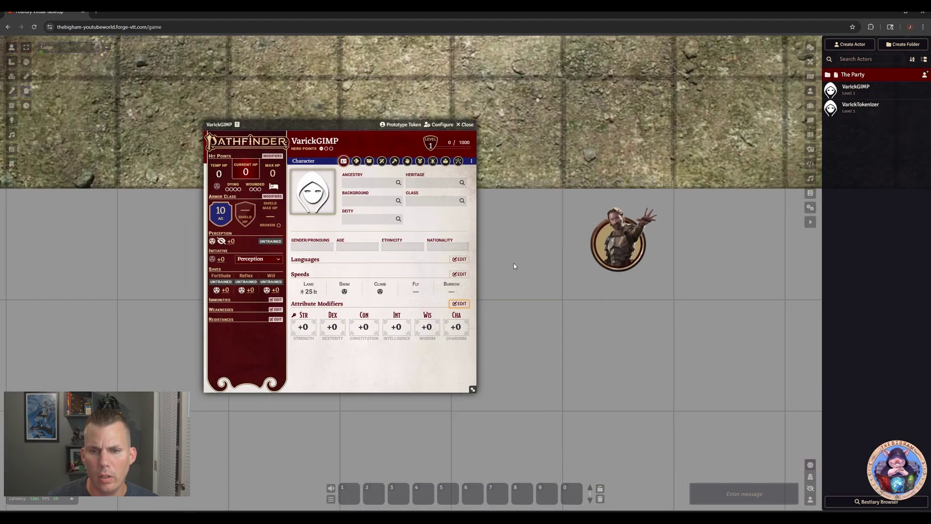
scroll(551, 271, "up", 2)
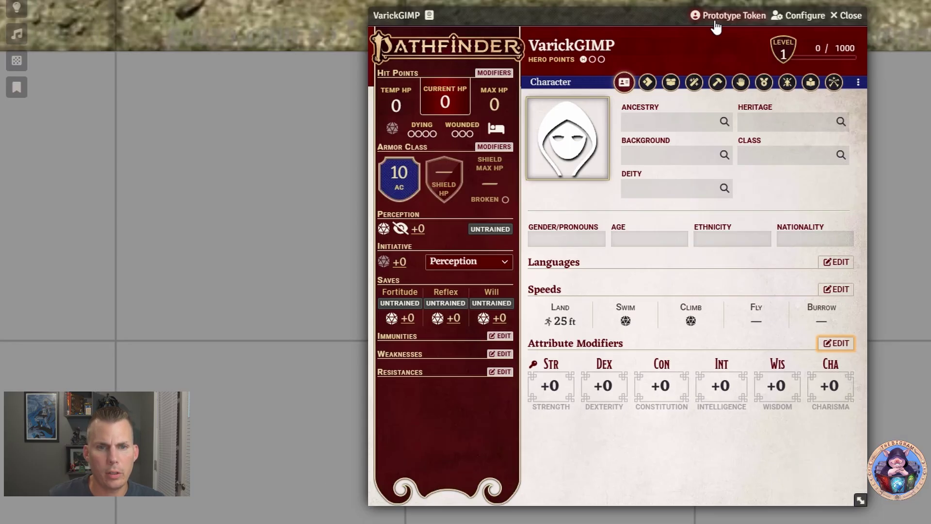
Unlink the VarickGIMP prototype token's scale from the actor size and set the scale ratio to 2
left_click(391, 124)
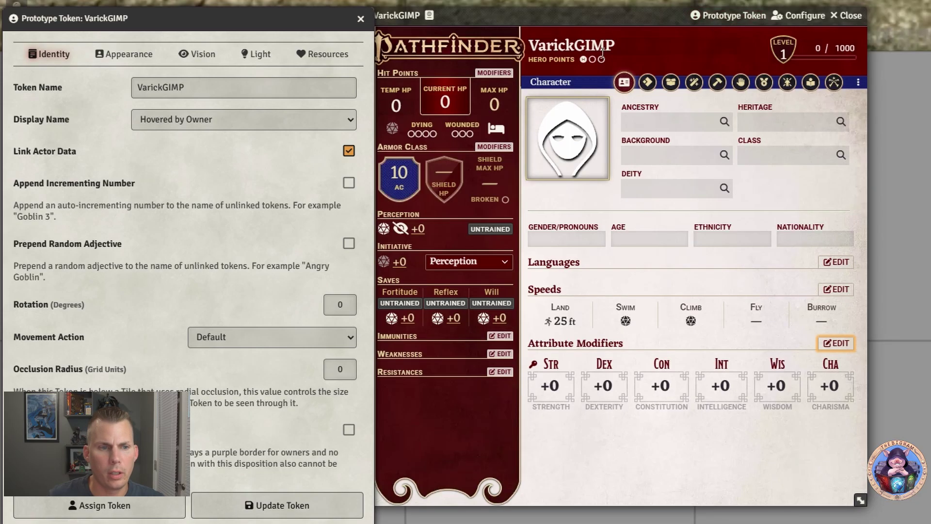
left_click(67, 147)
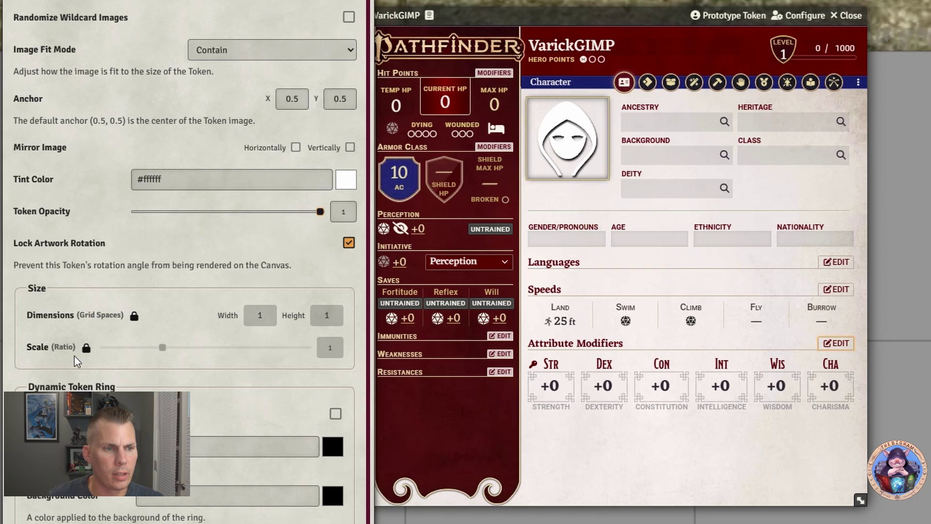
left_click(85, 348)
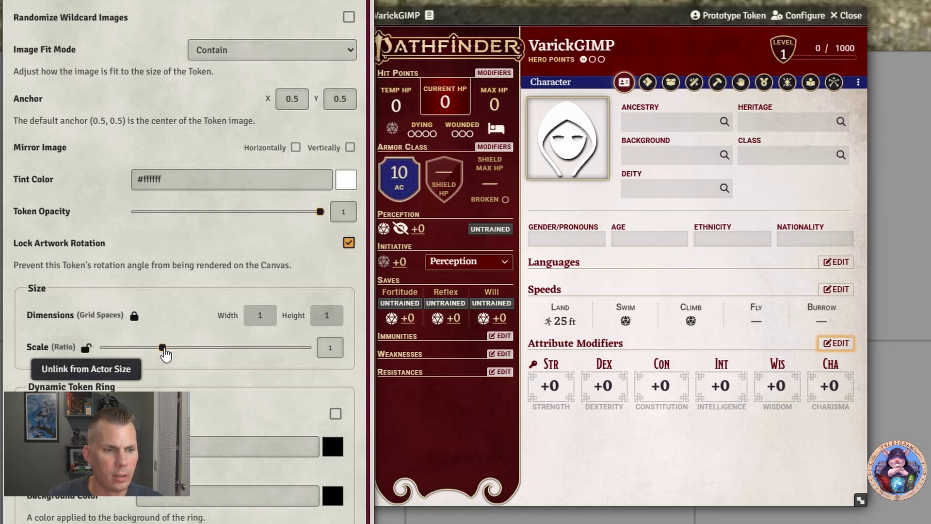
left_click_drag(163, 348, 234, 350)
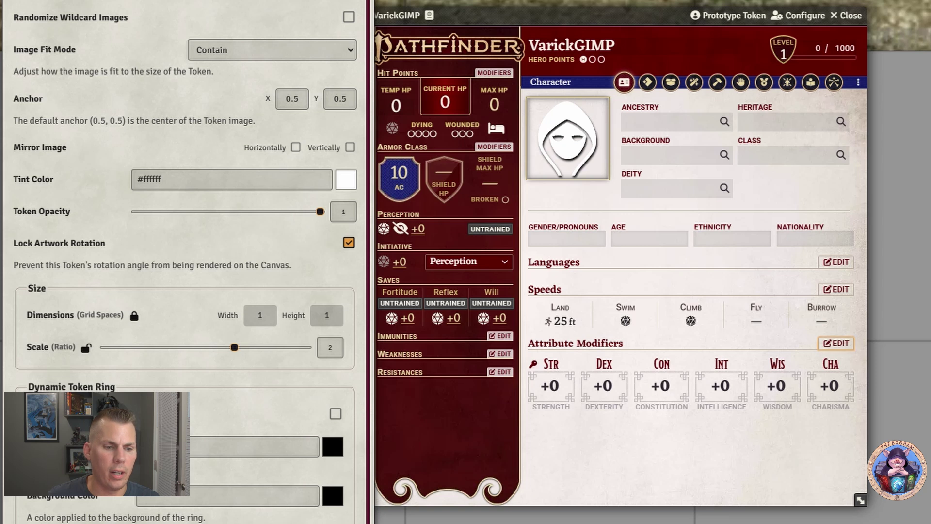
key("Escape")
Place the rescaled VarickGIMP token on the empty grid and move the character sheet clear of it
left_click_drag(831, 90, 597, 386)
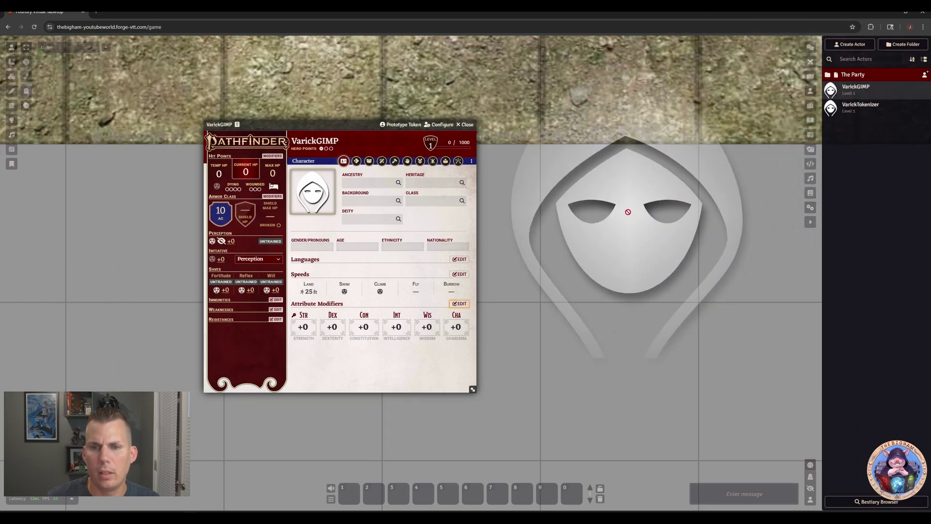
left_click_drag(566, 202, 520, 133)
left_click_drag(316, 125, 200, 109)
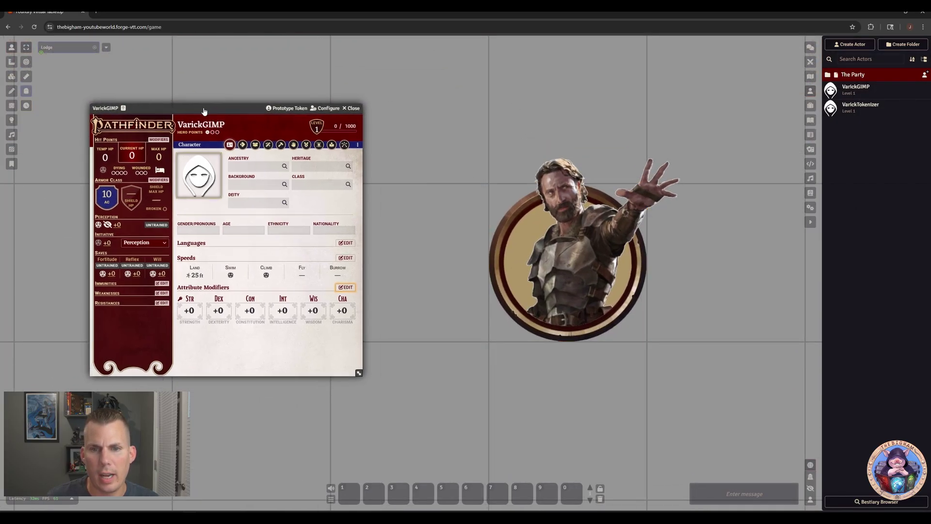
Move the VarickGIMP token onto the map's dirt path and close the character sheet
left_click_drag(568, 264, 491, 111)
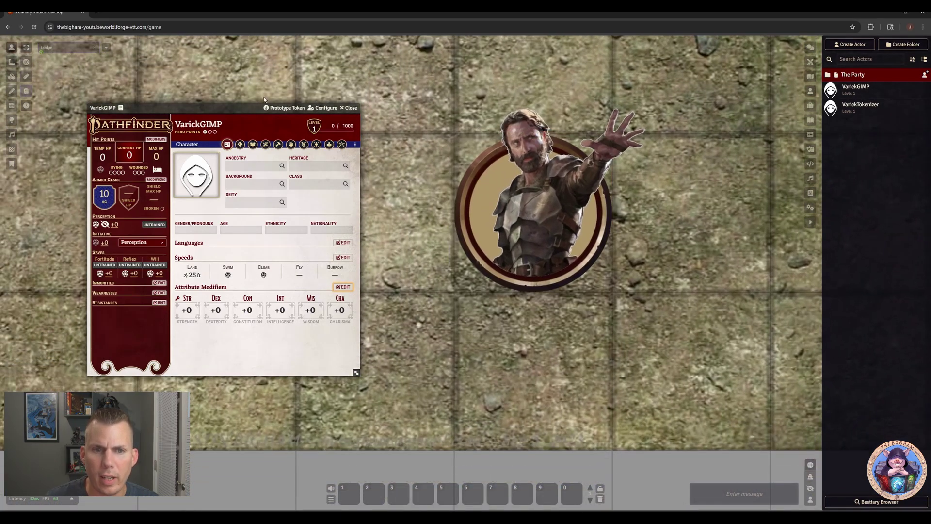
left_click_drag(243, 107, 273, 95)
left_click(377, 97)
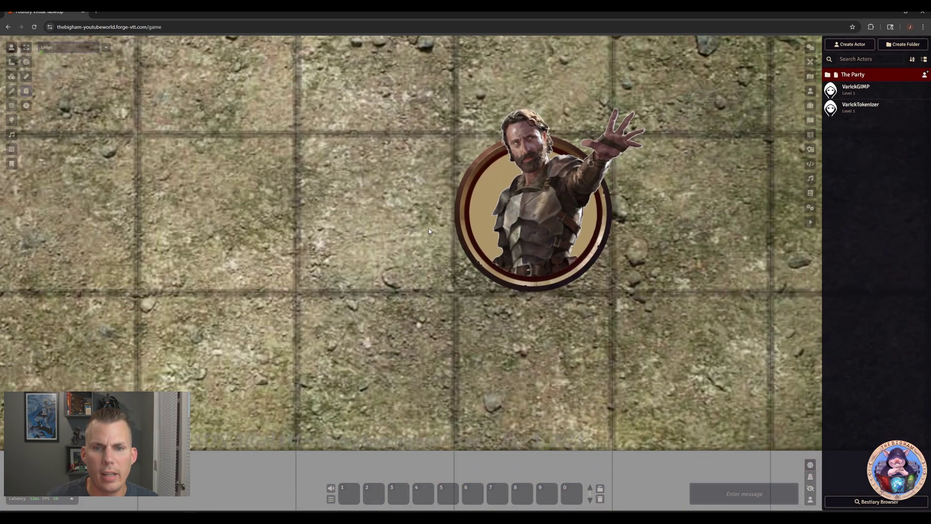
left_click_drag(429, 231, 389, 229)
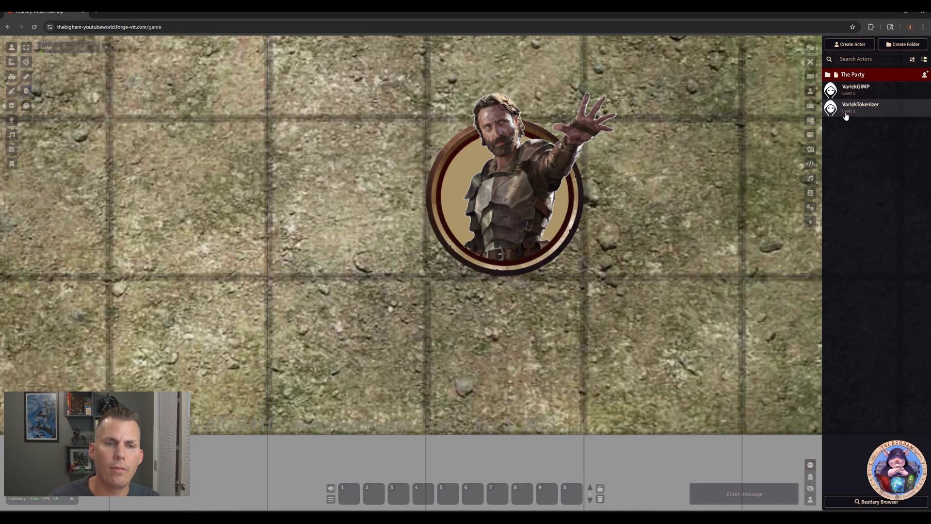
Open the VarickTokenizer actor's sheet and launch the Tokenizer editor from its portrait, with the whole editor in view
left_click(875, 107)
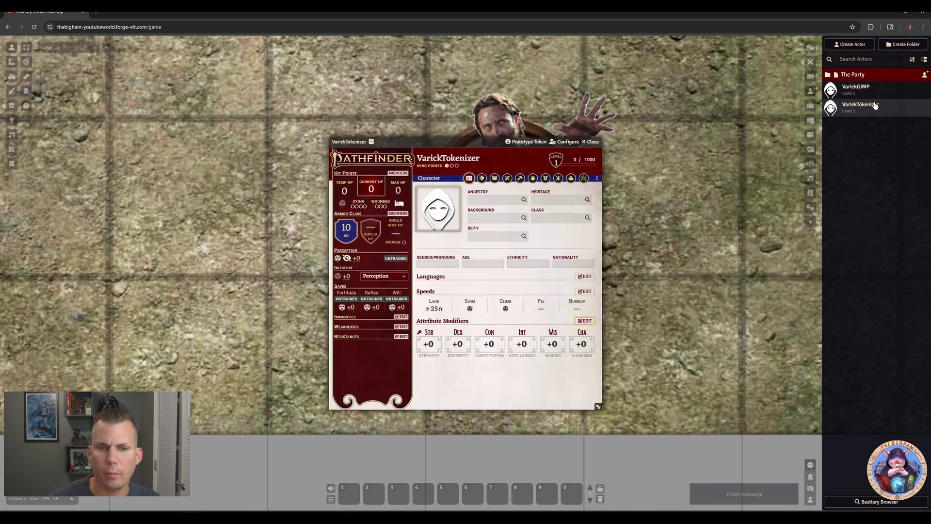
left_click_drag(438, 144, 347, 123)
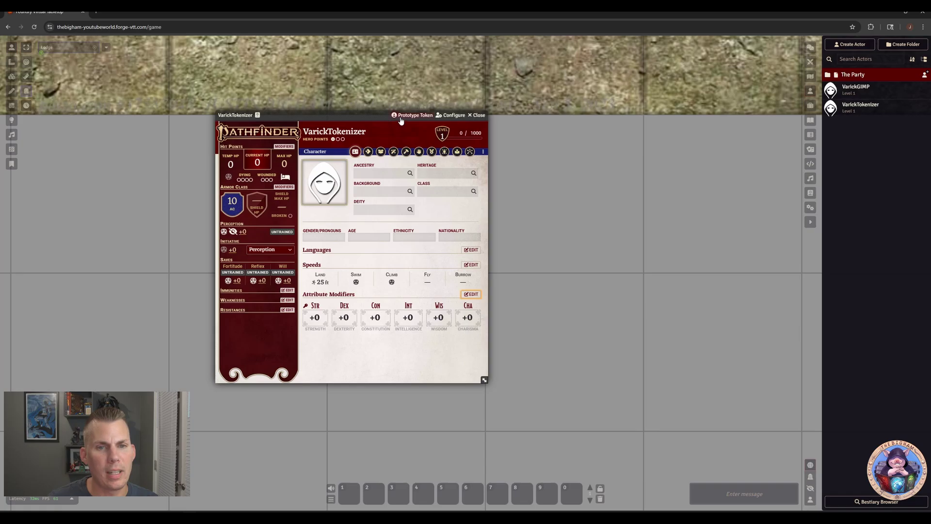
left_click(320, 190)
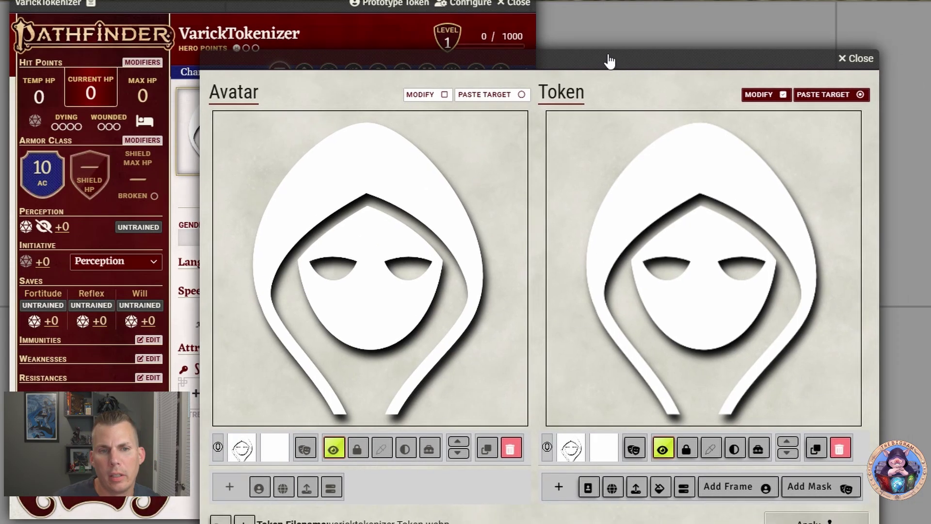
left_click_drag(610, 61, 558, 17)
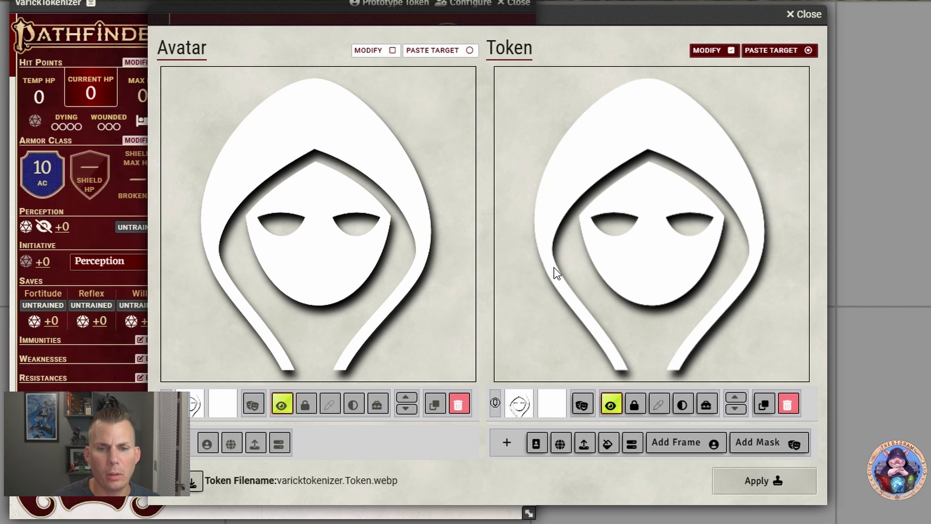
Add ring512.webp from the worlds/YoutubeWorld folder as the token's frame and delete the default hooded-figure layer
left_click(650, 447)
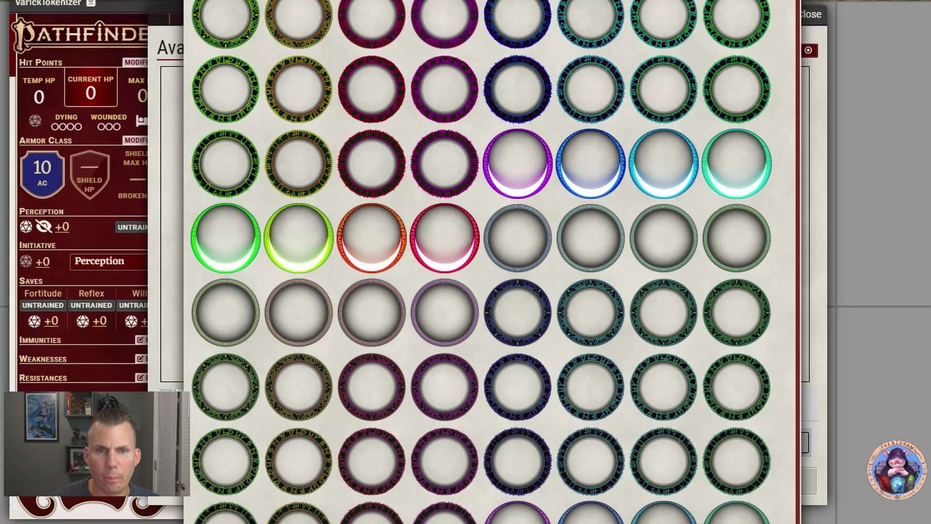
left_click(630, 495)
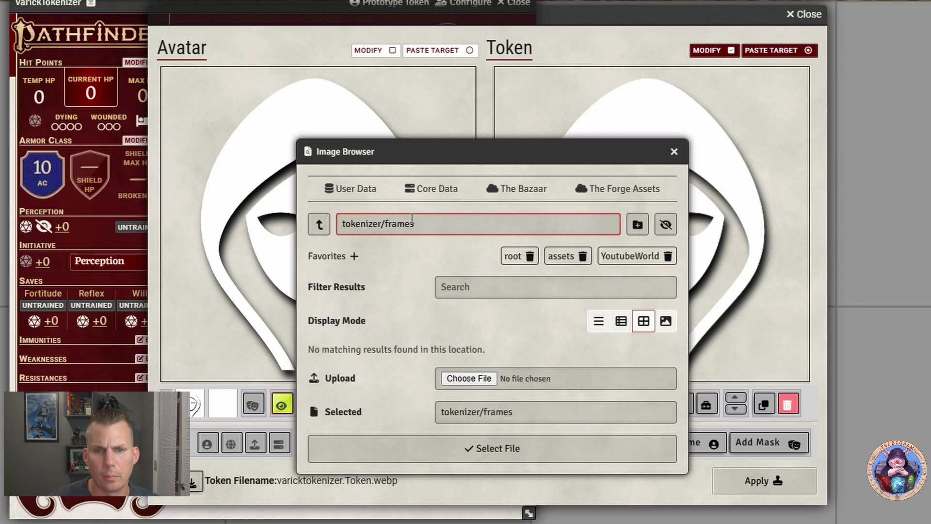
left_click(632, 261)
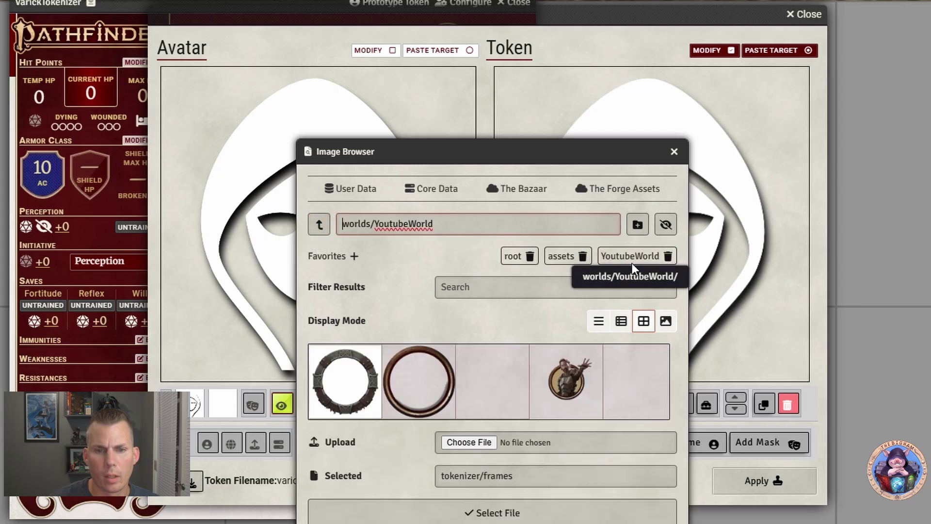
left_click(427, 391)
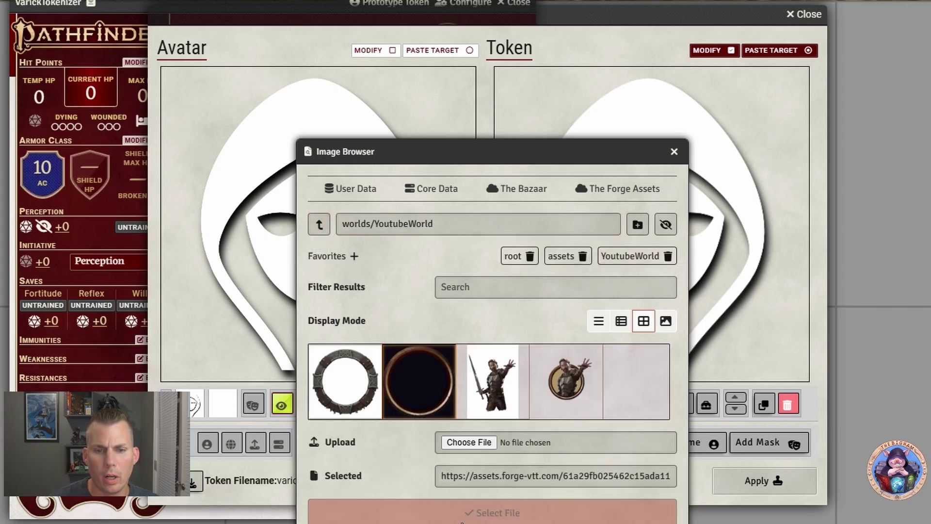
left_click(461, 514)
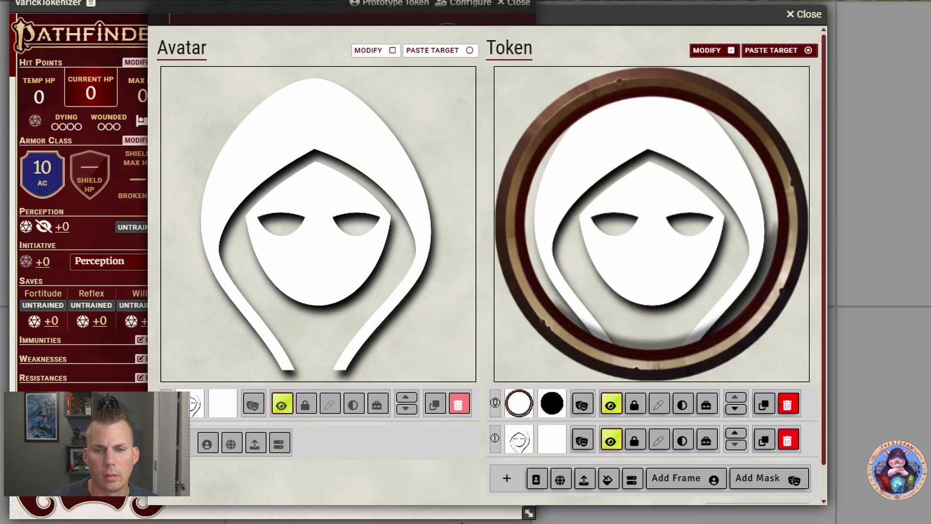
left_click(786, 444)
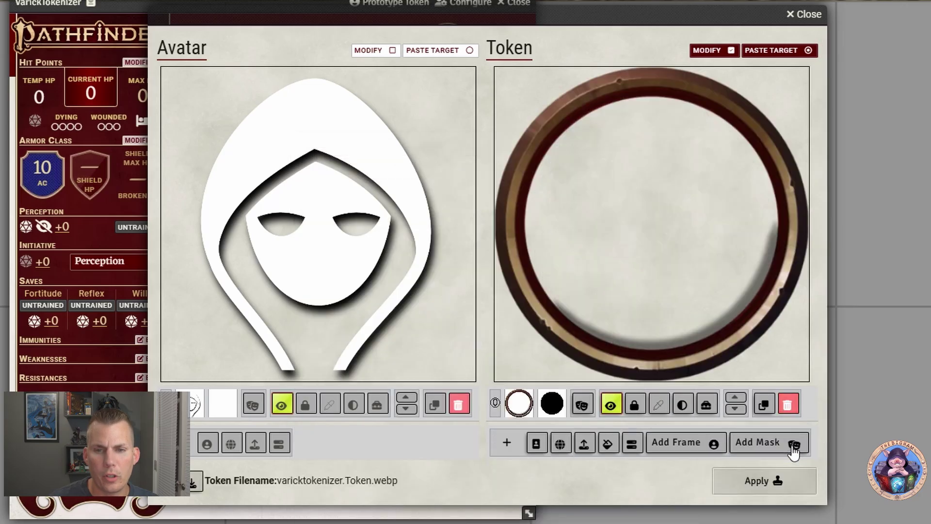
Scale the ring layer of the token down to 50 percent
left_click(706, 412)
double_click(716, 473)
type("50")
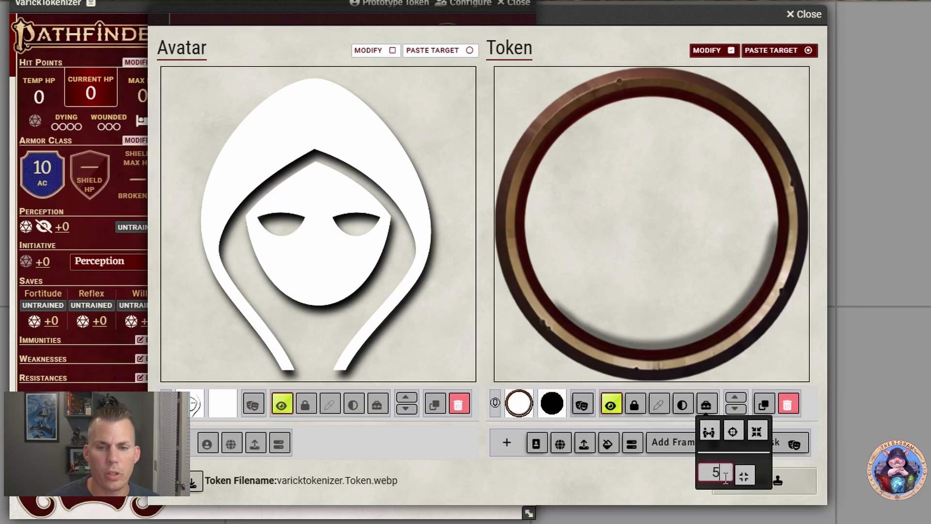
left_click(743, 479)
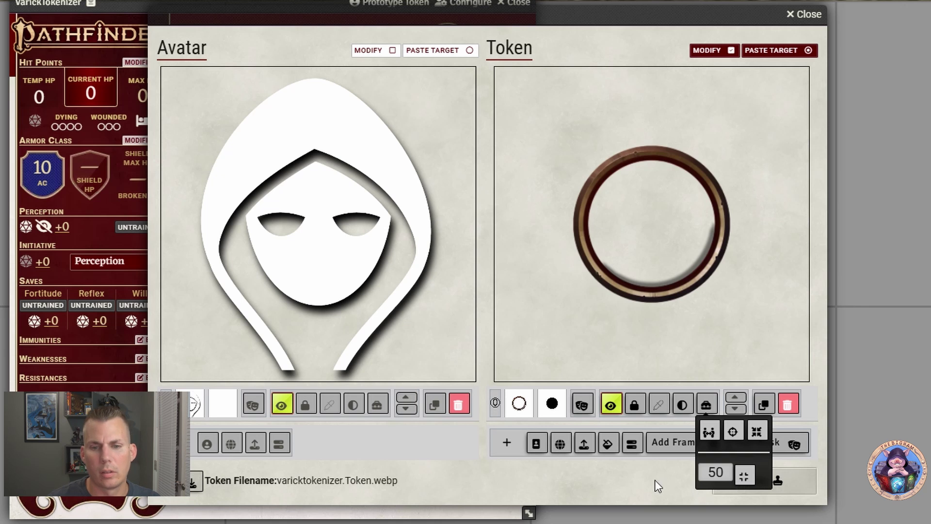
Add Varick.nobd.png from the worlds/YoutubeWorld folder as a new token layer
left_click(635, 453)
left_click(354, 363)
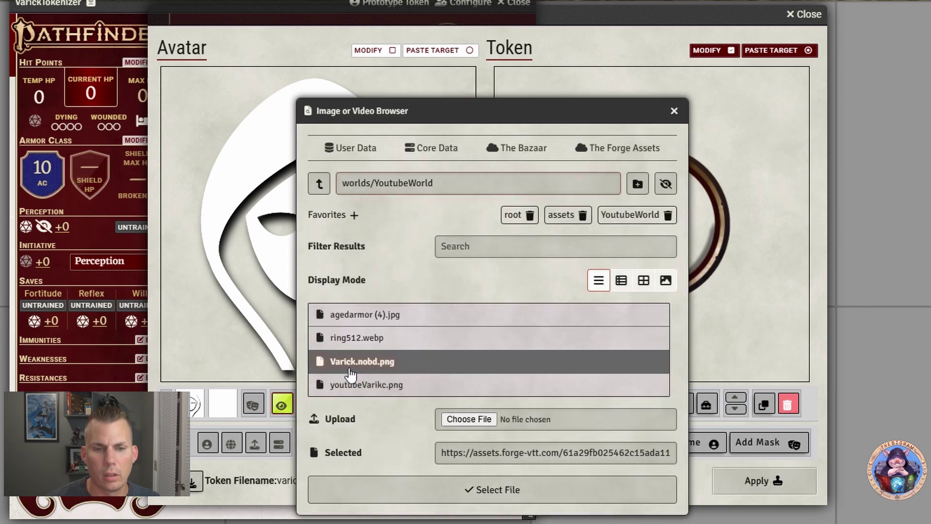
left_click(467, 486)
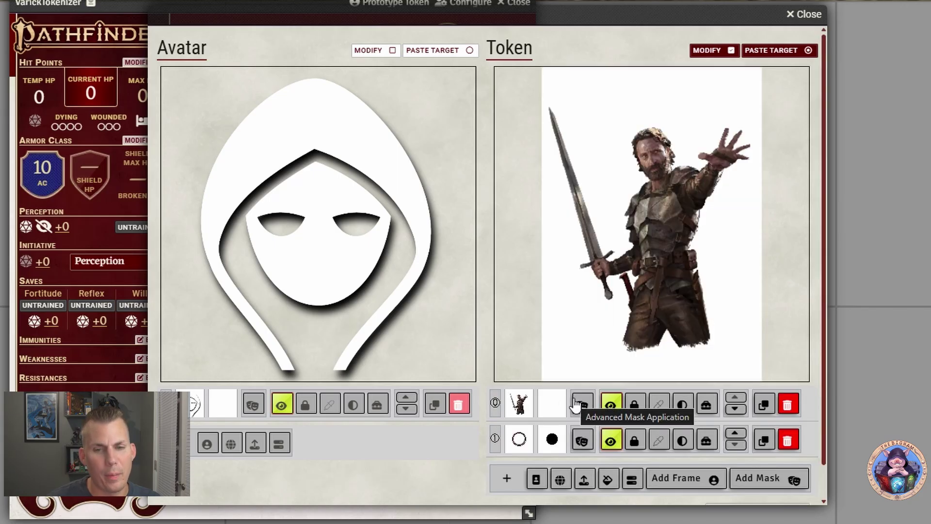
Unlock the warrior layer for repositioning, enlarge it slightly and shift it over the ring
left_click(737, 436)
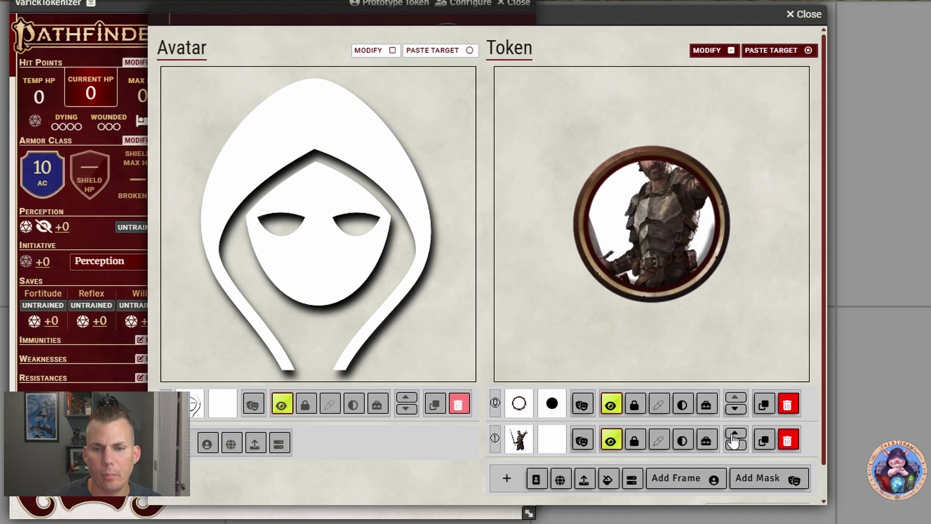
left_click(735, 410)
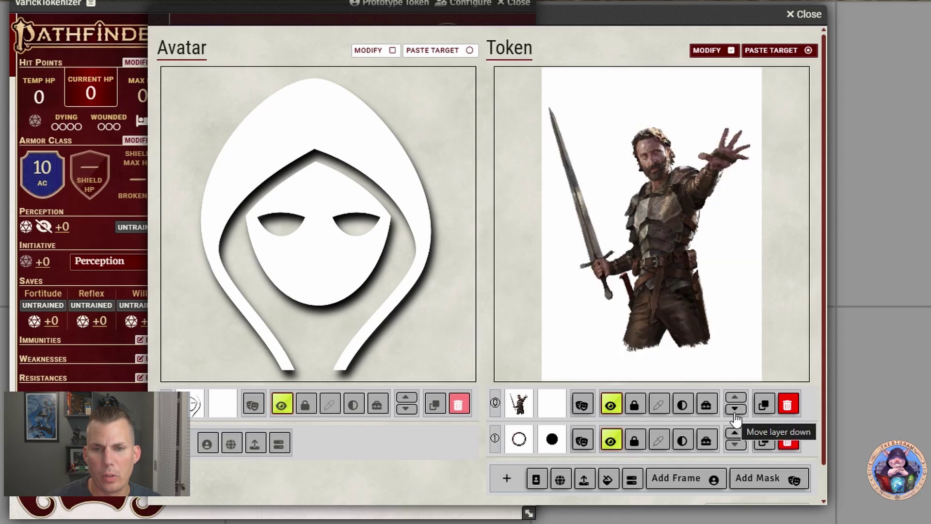
left_click(636, 405)
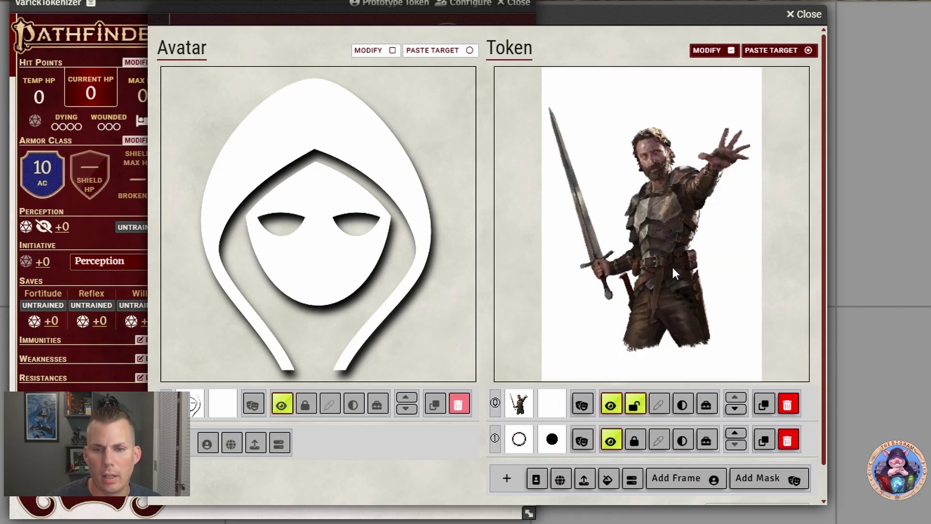
mouse_move(650, 262)
left_mouse_down()
mouse_move(637, 261)
mouse_move(651, 264)
left_mouse_up()
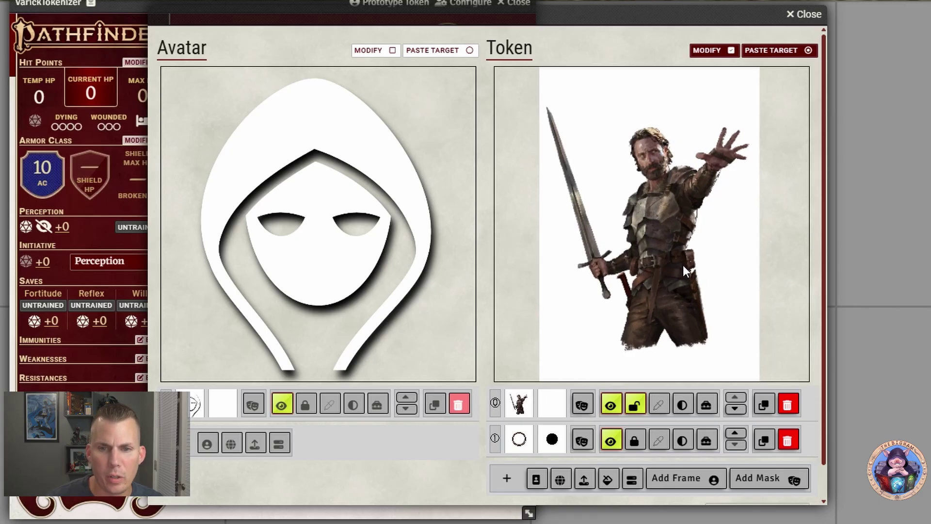
scroll(636, 296, "up", 1)
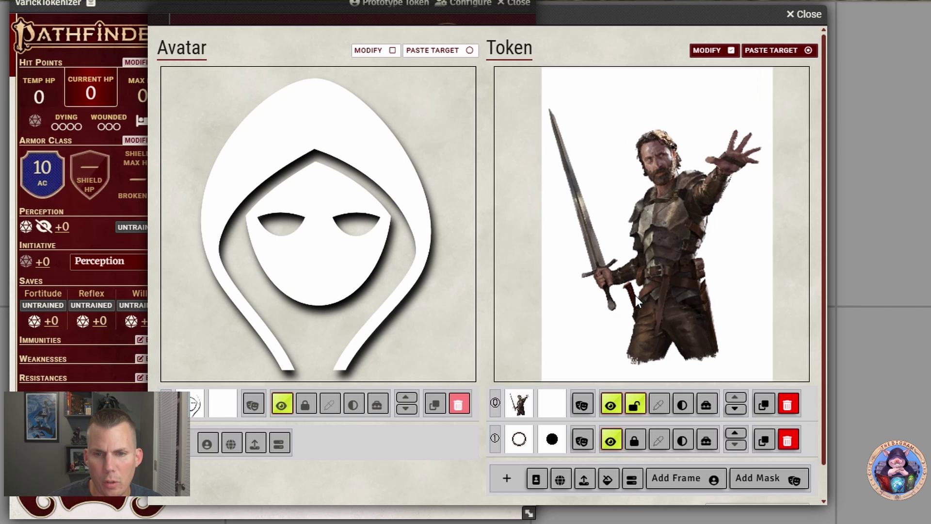
scroll(636, 296, "up", 1)
left_click_drag(663, 316, 562, 308)
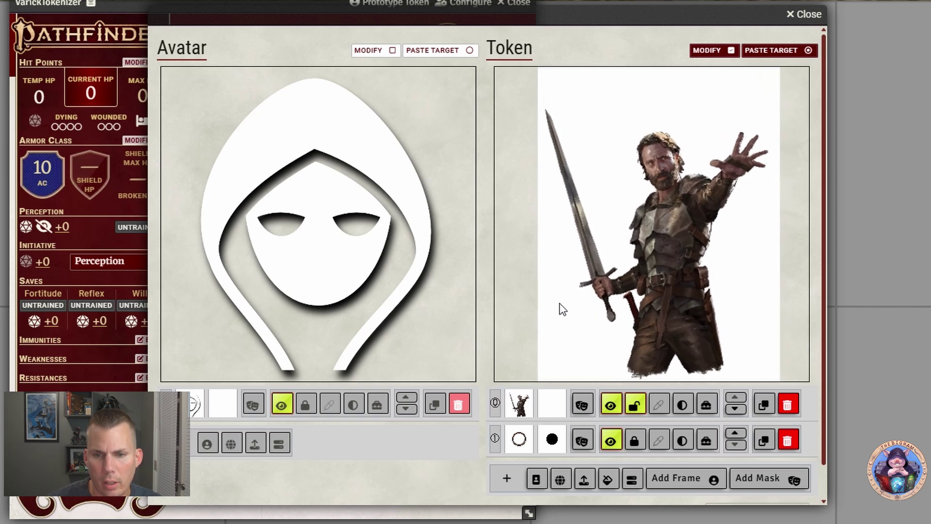
Place the warrior layer beneath the ring, centre his torso inside the opening and lock the layer again
left_click(735, 435)
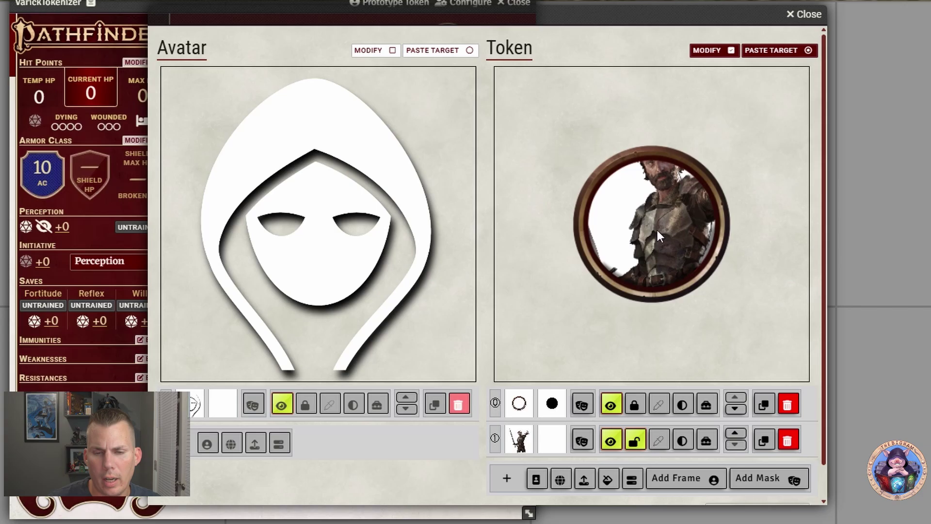
left_click_drag(656, 230, 555, 217)
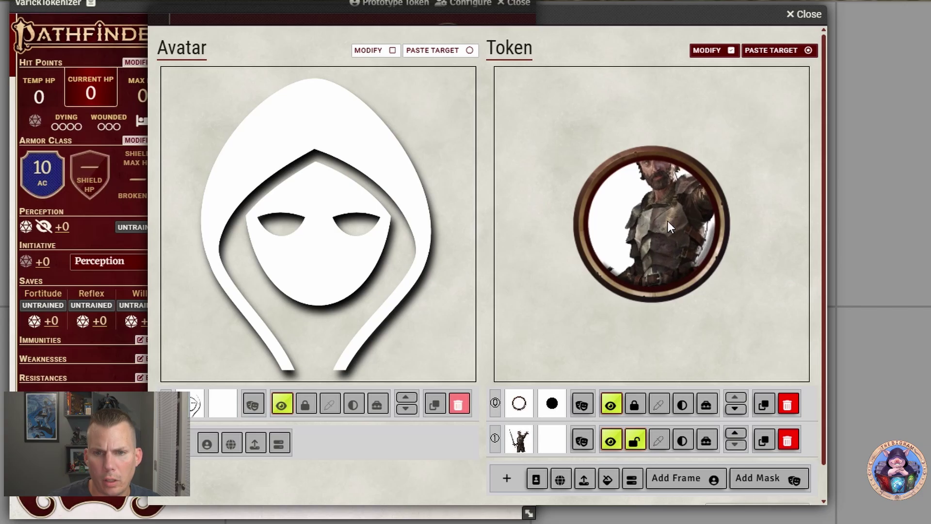
scroll(667, 221, "up", 5)
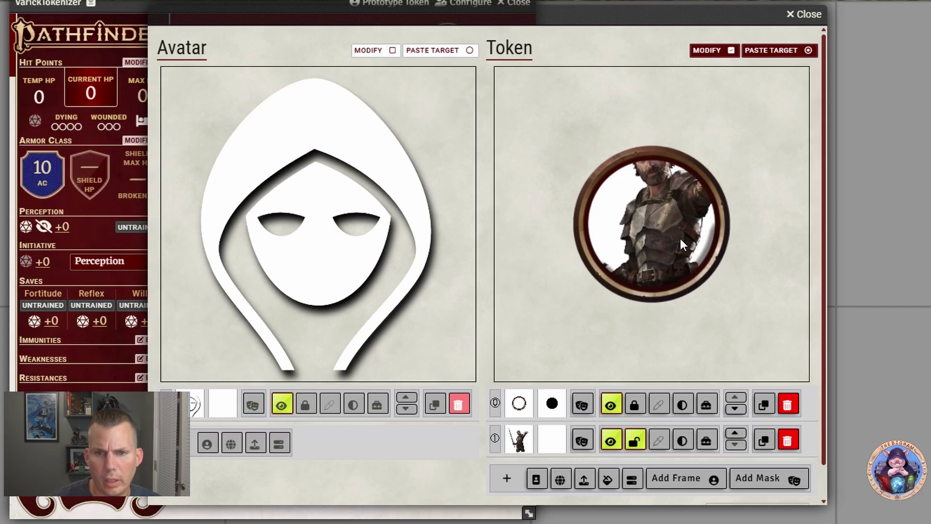
left_click_drag(679, 237, 653, 223)
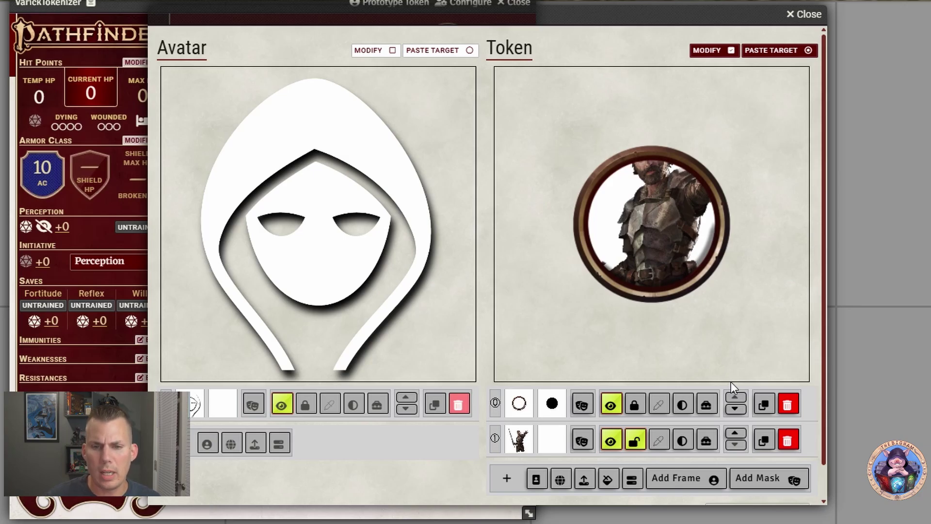
left_click(634, 442)
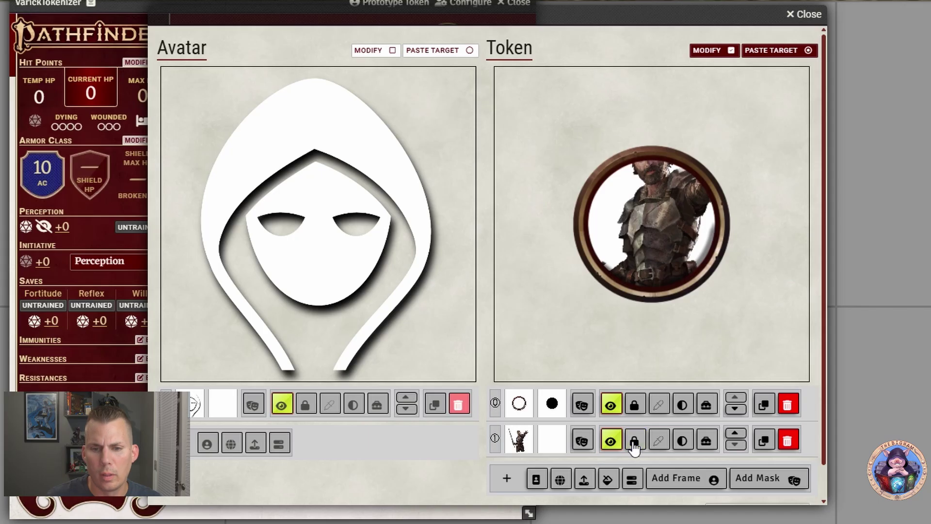
Make the white background of the warrior layer transparent with the Magic Lasso and apply the edit
left_click(660, 442)
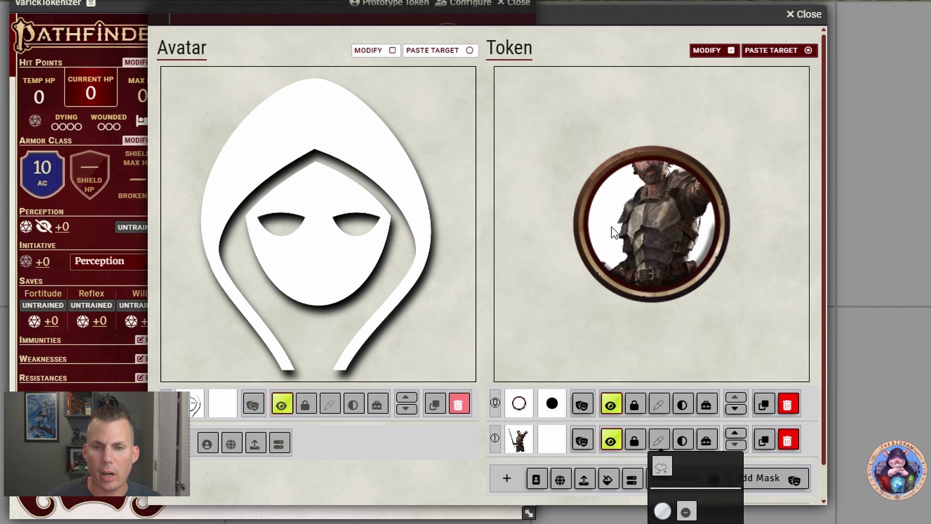
left_click(663, 468)
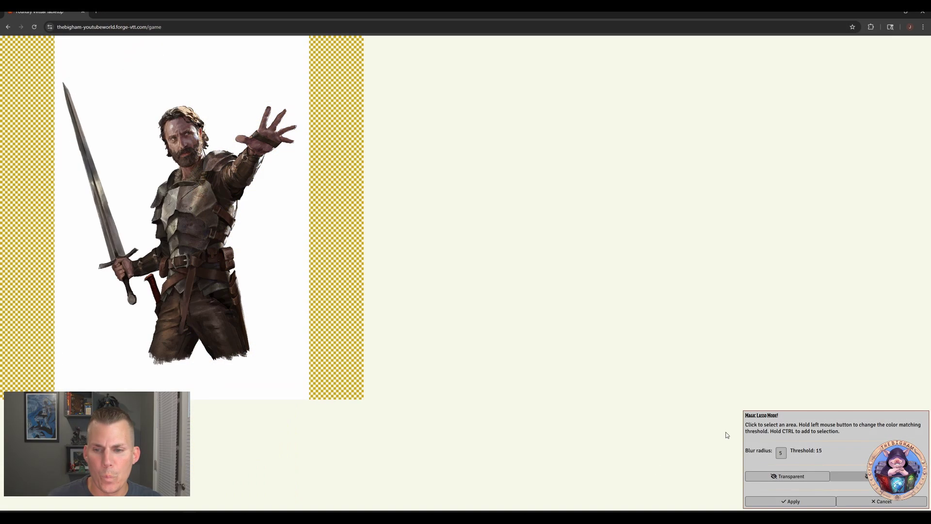
left_click(271, 241)
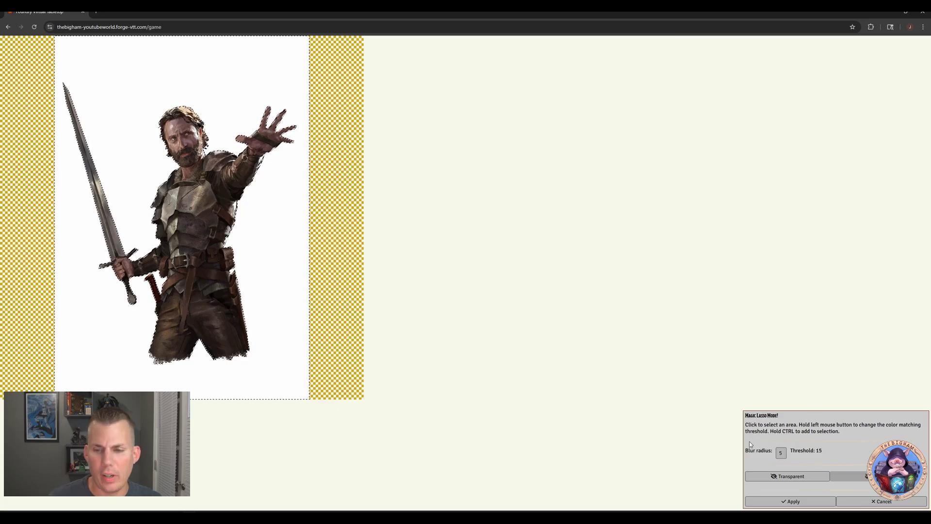
left_click(760, 478)
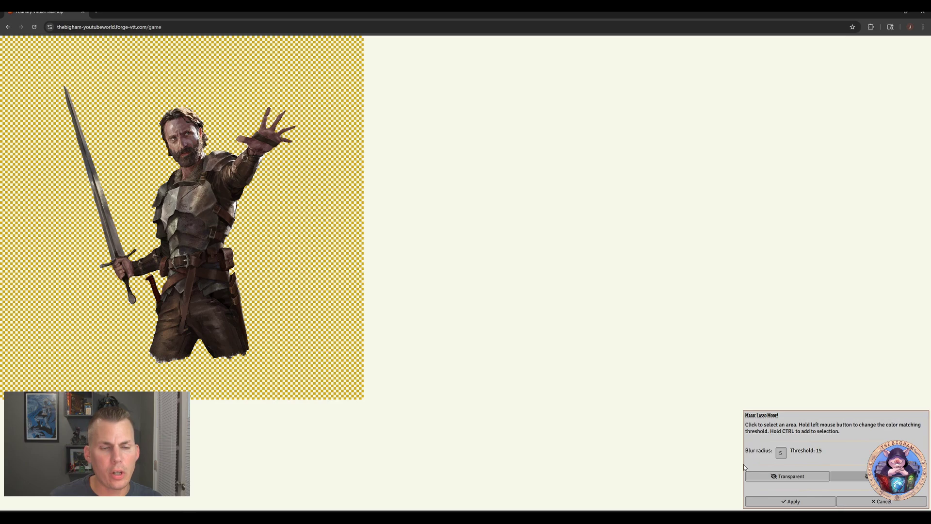
left_click(783, 507)
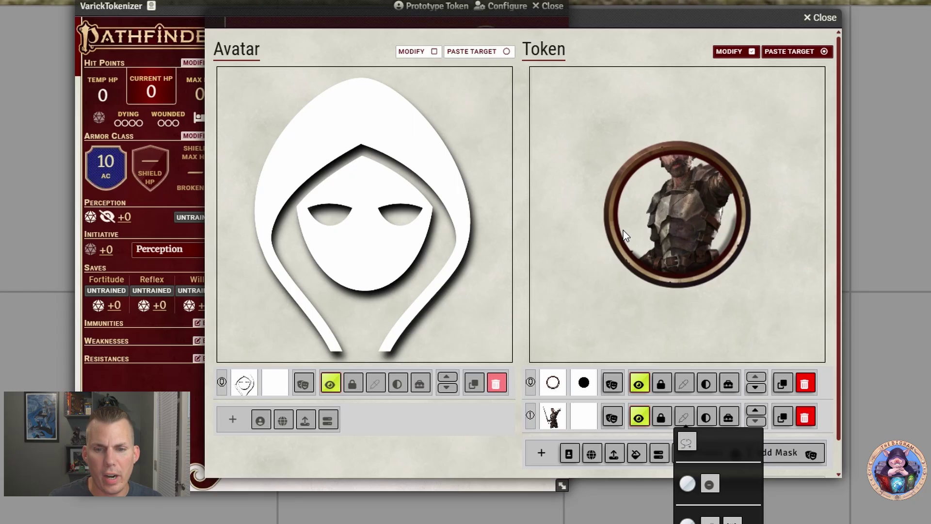
Move the warrior layer above the ring and mask it with the mask of layer 1
left_click(756, 414)
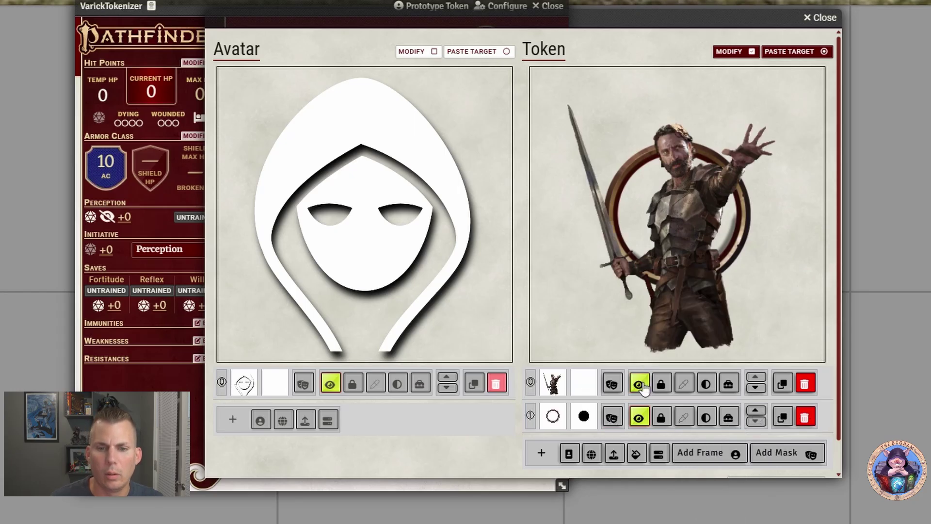
mouse_move(612, 386)
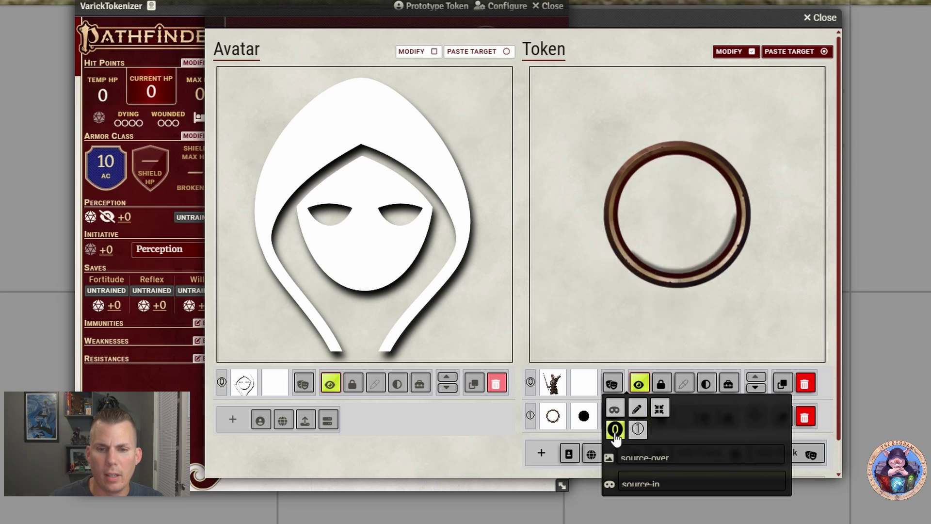
left_click(639, 431)
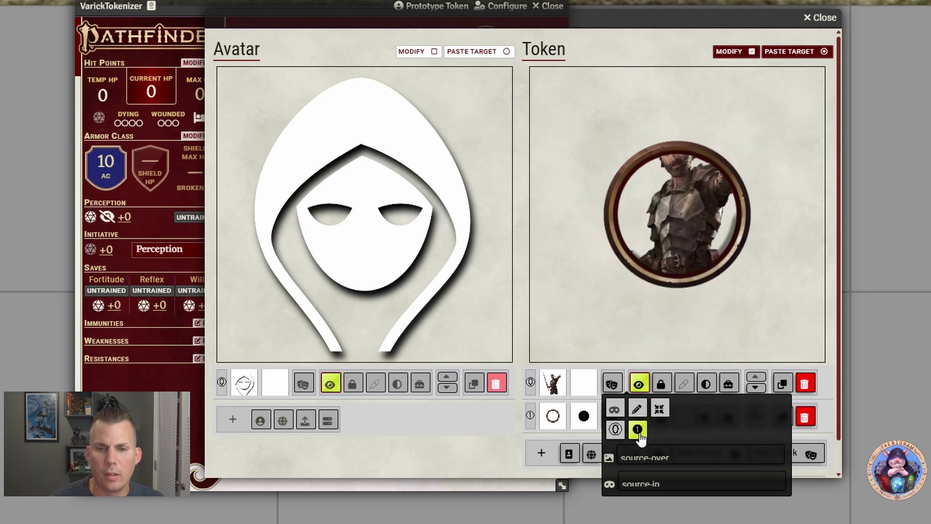
Paint a custom mask over the warrior's head, shoulders and outstretched hand, and mask the warrior with layer 0's own mask
left_click(637, 409)
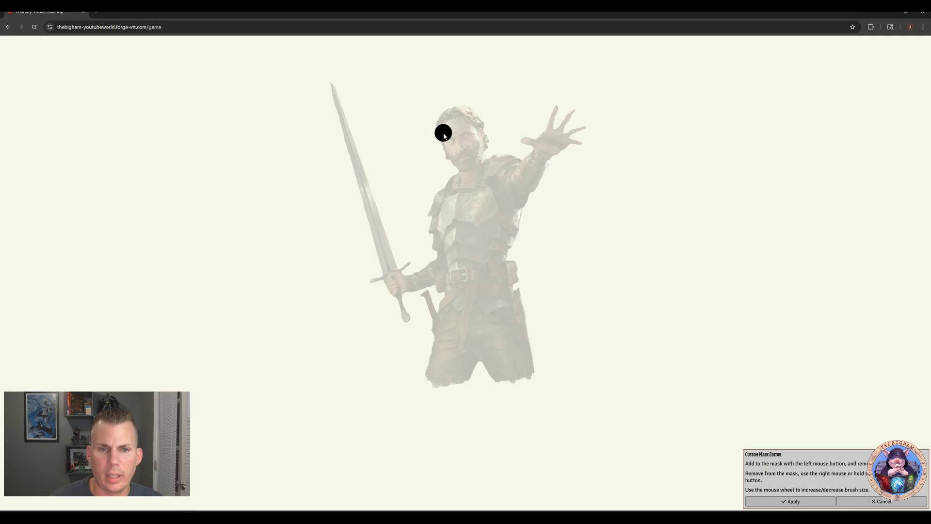
scroll(445, 136, "up", 3)
mouse_move(447, 135)
left_mouse_down()
mouse_move(512, 134)
mouse_move(462, 144)
mouse_move(576, 119)
mouse_move(552, 150)
mouse_move(452, 133)
mouse_move(431, 141)
mouse_move(436, 169)
left_mouse_up()
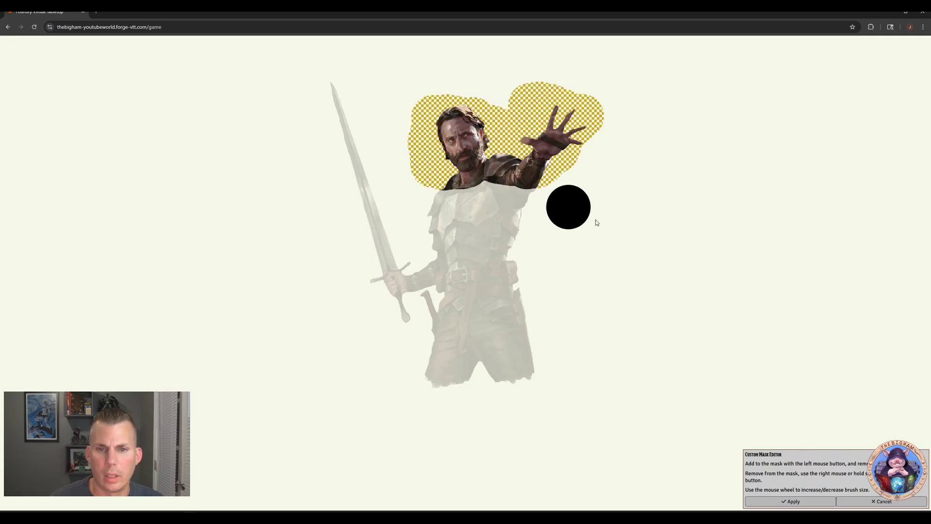
left_click_drag(511, 197, 466, 179)
left_click(781, 501)
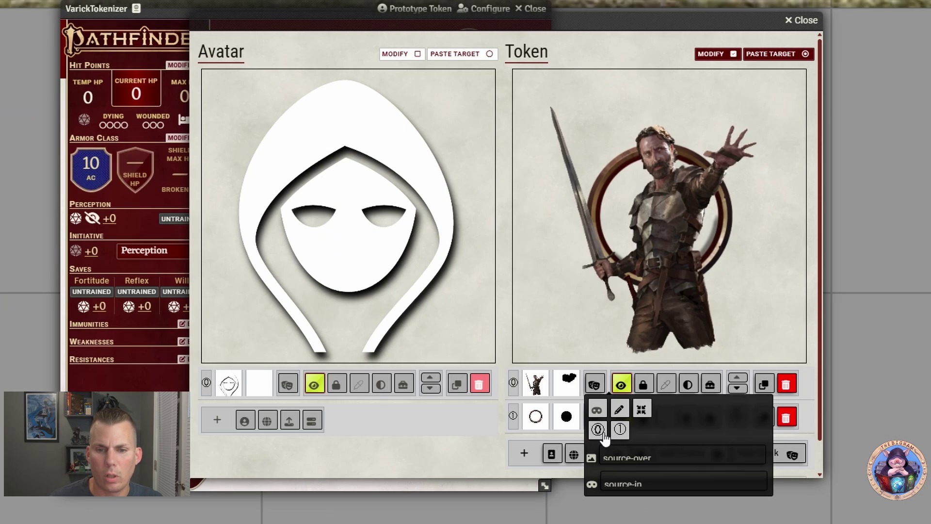
left_click(603, 433)
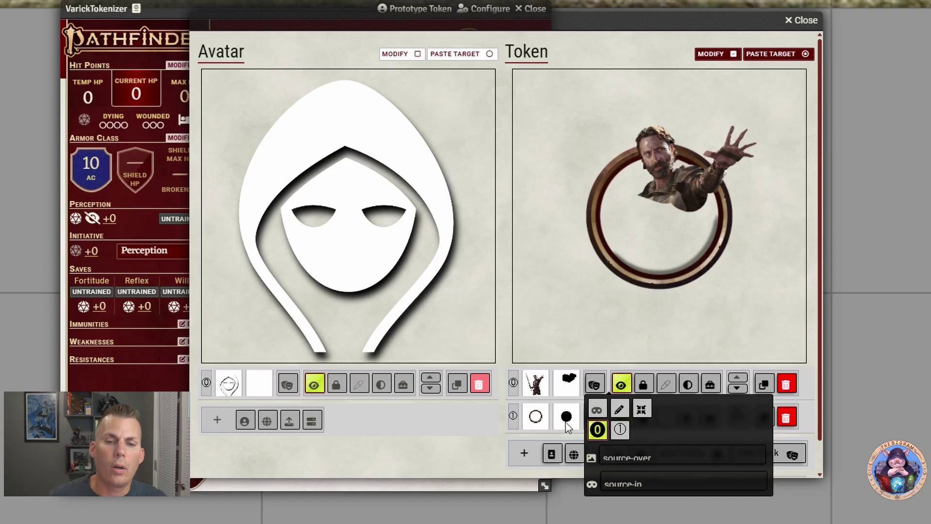
left_click(493, 459)
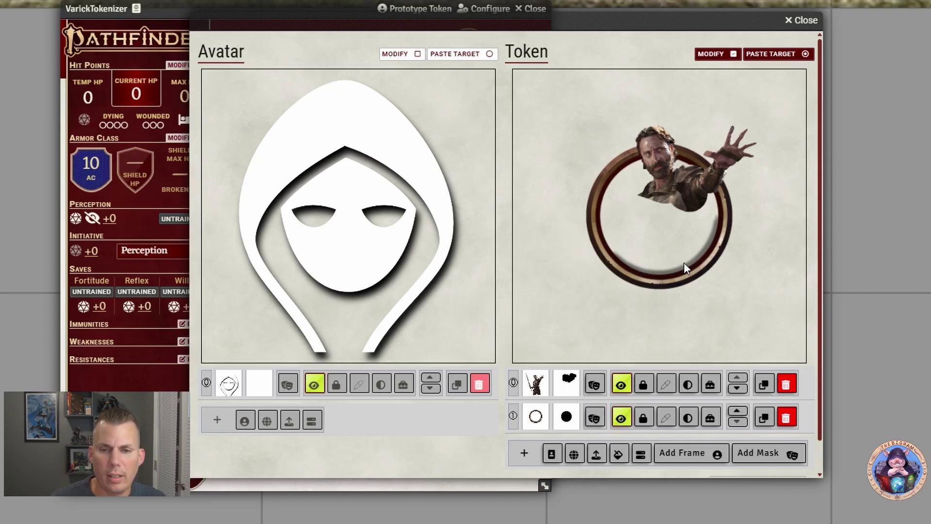
Extend the warrior's custom mask down over his torso to the belt with a larger brush
left_click(594, 384)
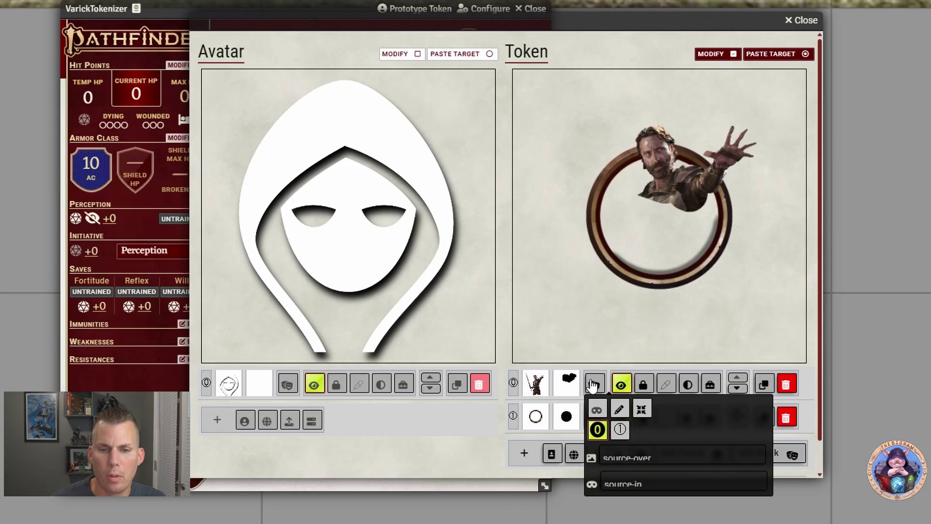
left_click(619, 409)
scroll(547, 307, "up", 3)
mouse_move(547, 308)
left_mouse_down()
mouse_move(492, 253)
mouse_move(610, 268)
mouse_move(499, 196)
mouse_move(588, 186)
mouse_move(576, 214)
mouse_move(470, 165)
mouse_move(466, 172)
mouse_move(584, 193)
mouse_move(618, 118)
mouse_move(618, 206)
mouse_move(515, 196)
mouse_move(490, 233)
mouse_move(463, 224)
mouse_move(439, 122)
left_mouse_up()
scroll(412, 156, "up", 3)
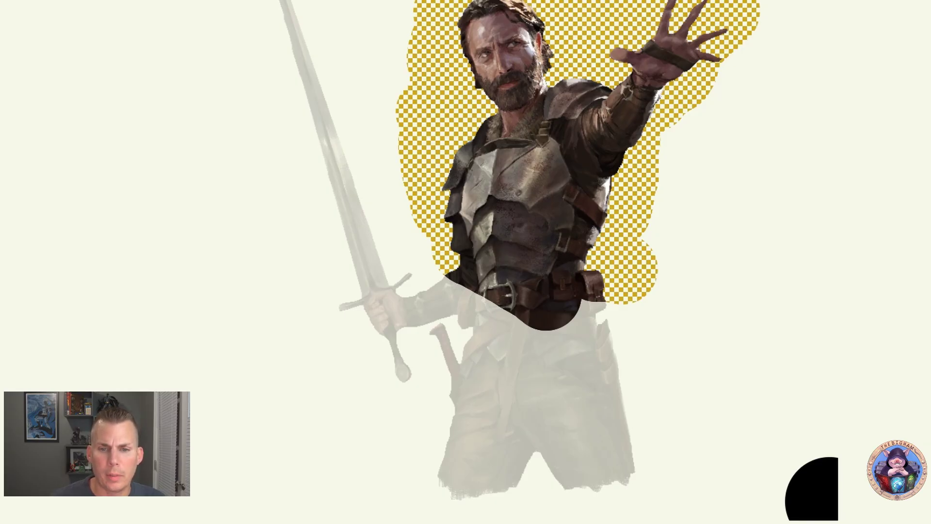
key("Escape")
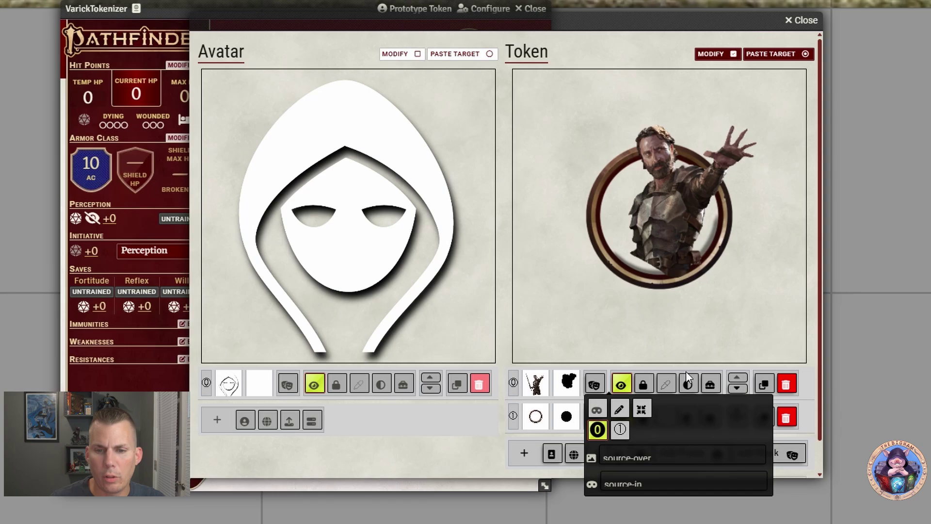
Trim the warrior's custom mask back to chest height and toggle the layer's visibility off and on to check it
left_click(619, 409)
mouse_move(566, 289)
left_mouse_down()
mouse_move(632, 295)
mouse_move(545, 305)
mouse_move(552, 292)
mouse_move(470, 261)
mouse_move(662, 285)
mouse_move(519, 266)
mouse_move(633, 263)
mouse_move(496, 251)
left_mouse_up()
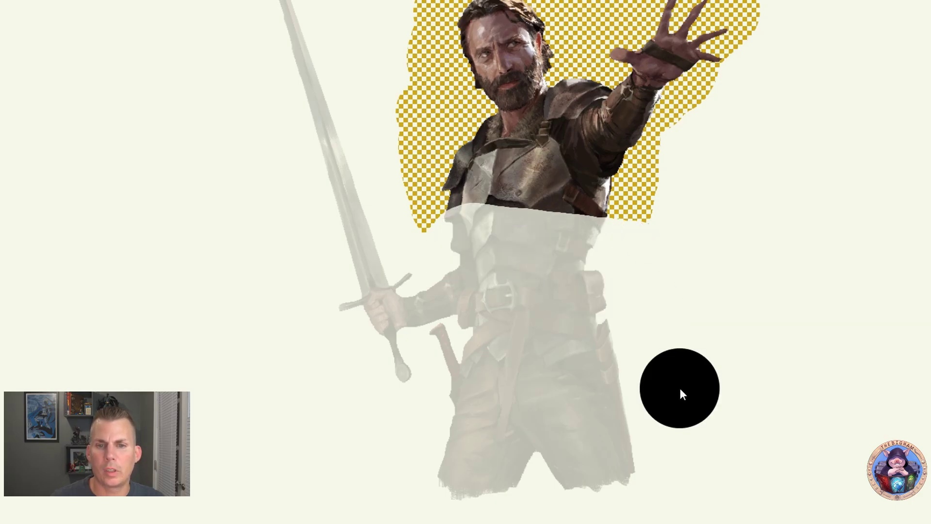
key("Escape")
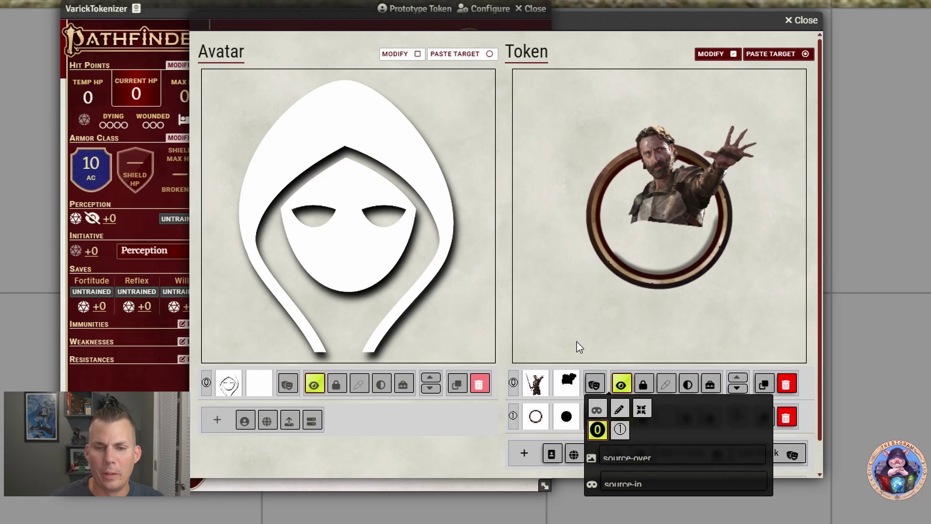
left_click(620, 384)
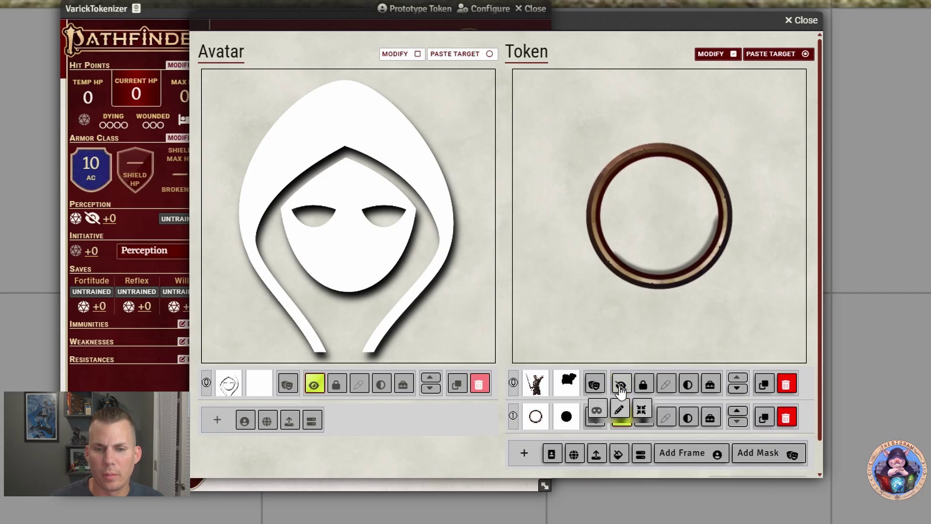
left_click(621, 384)
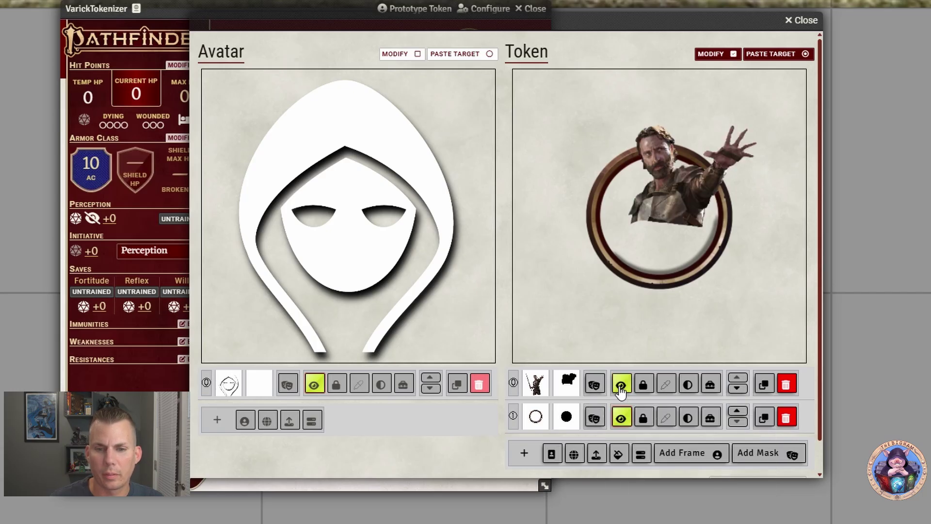
Duplicate the warrior layer and move the unmasked copy below the ring layer
left_click(761, 386)
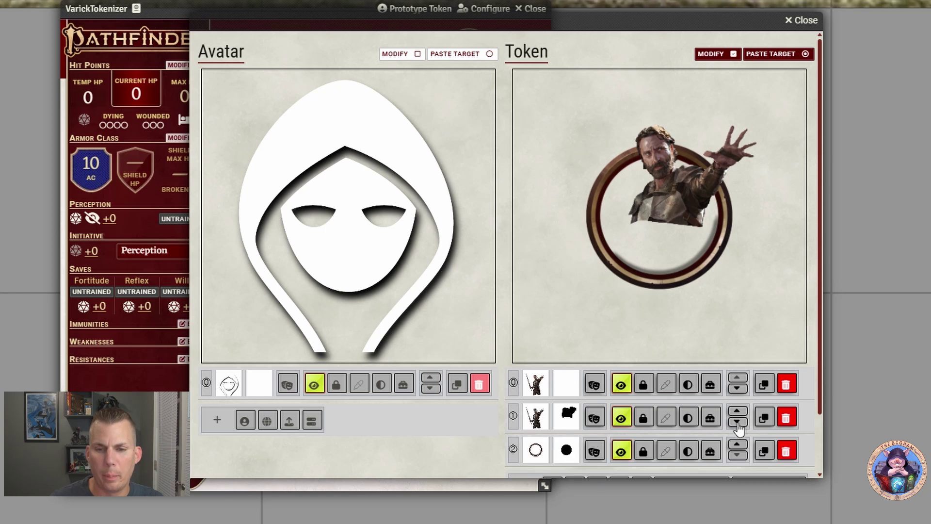
left_click(738, 390)
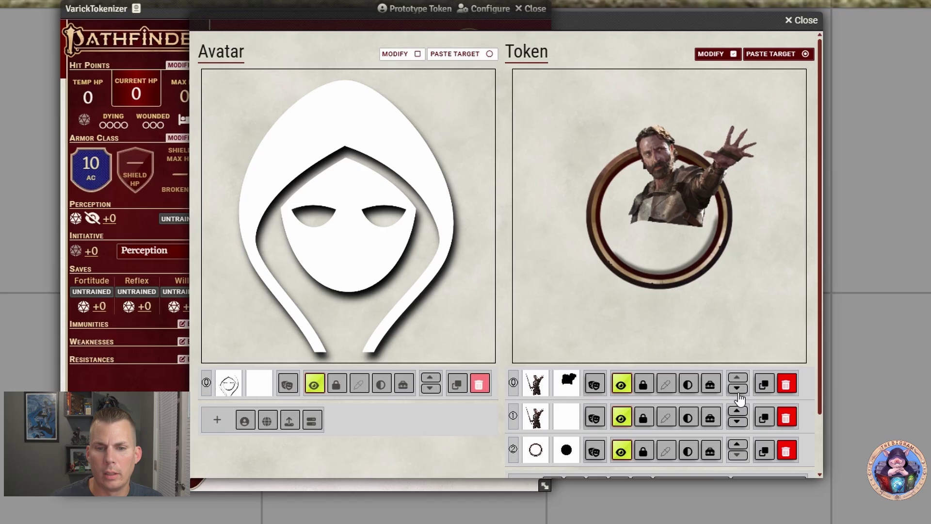
left_click(739, 421)
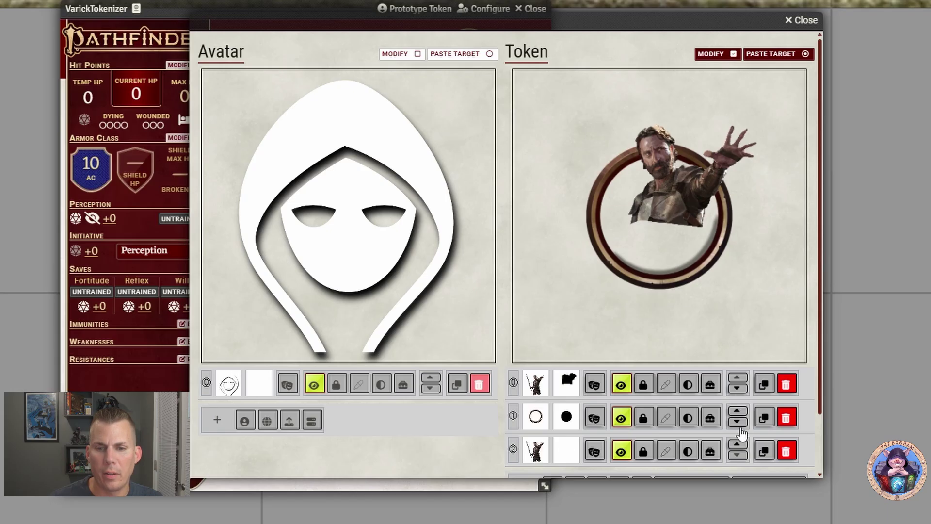
scroll(697, 401, "down", 2)
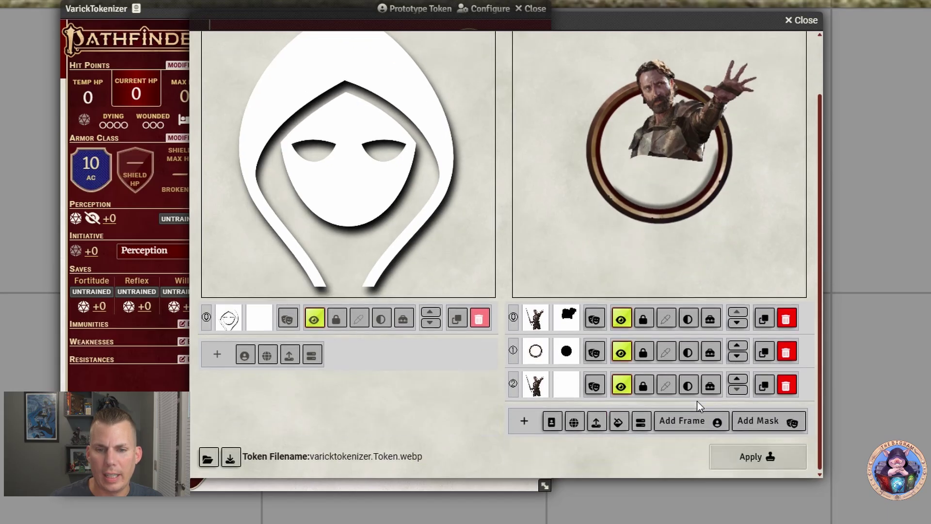
Mask the bottom warrior copy with layer 1's circular ring mask
left_click(597, 386)
left_click(599, 496)
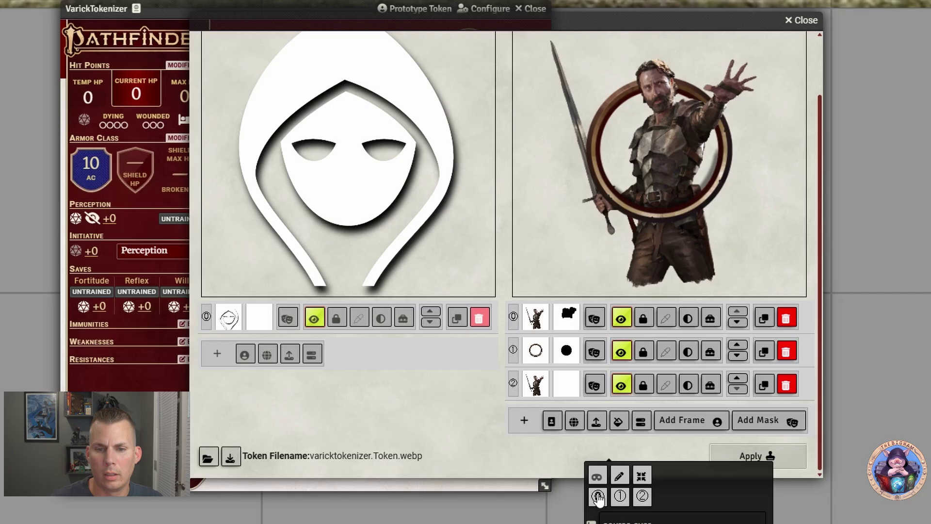
left_click(620, 496)
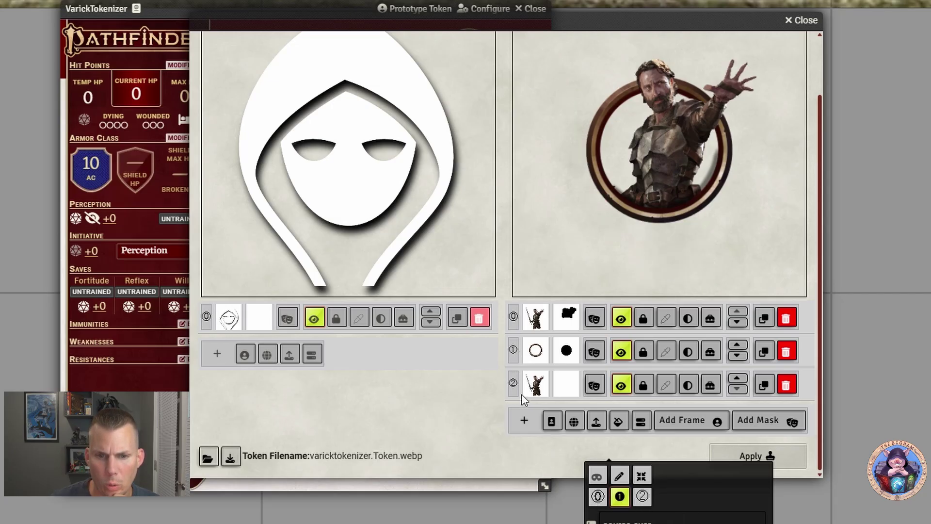
left_click(548, 452)
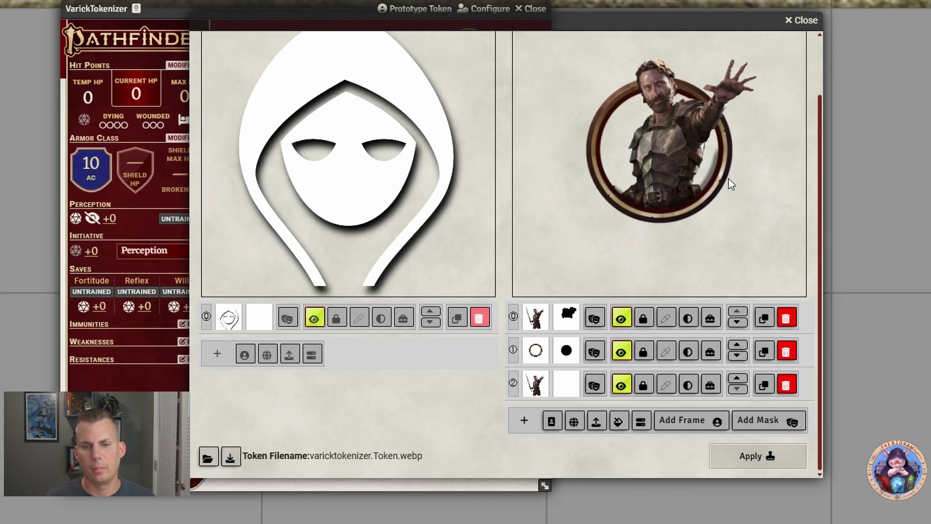
Try adding layer 0's mask to the bottom warrior copy, and return to layer 1's mask alone
left_click(596, 393)
left_click(598, 497)
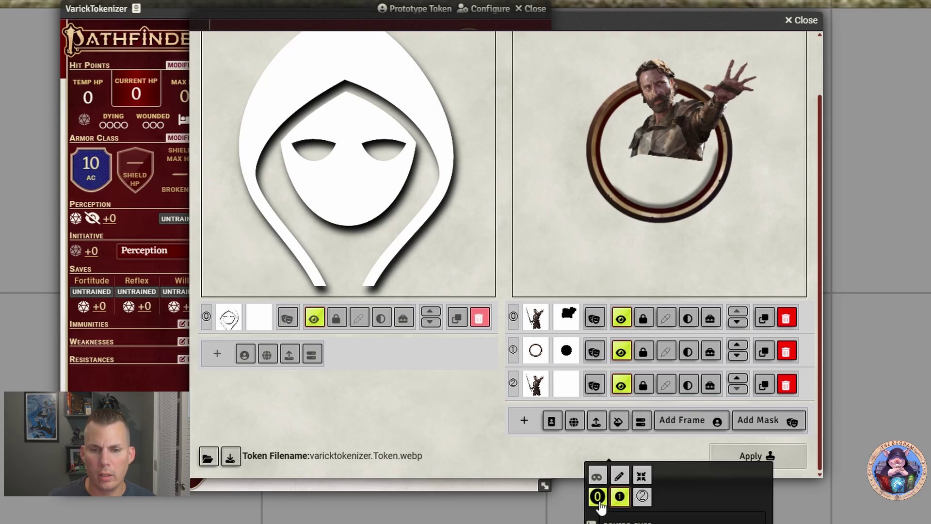
left_click(643, 497)
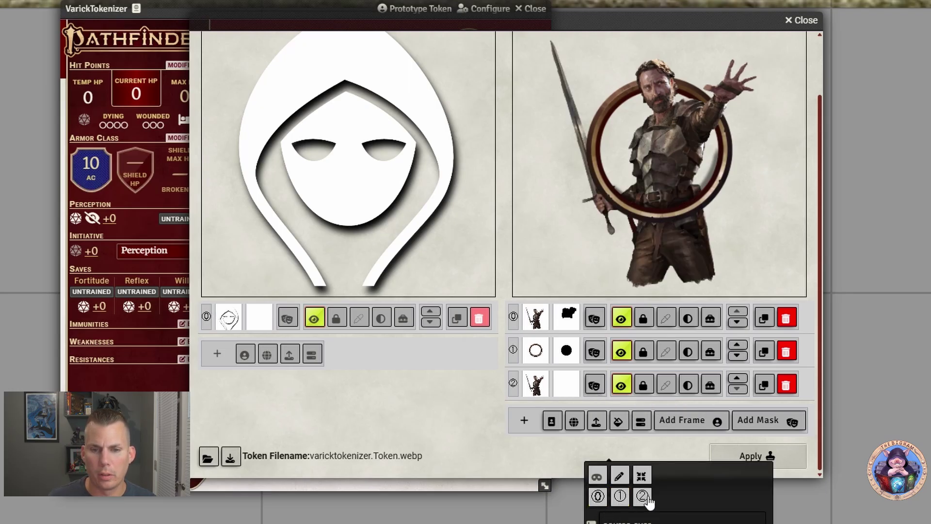
left_click(622, 502)
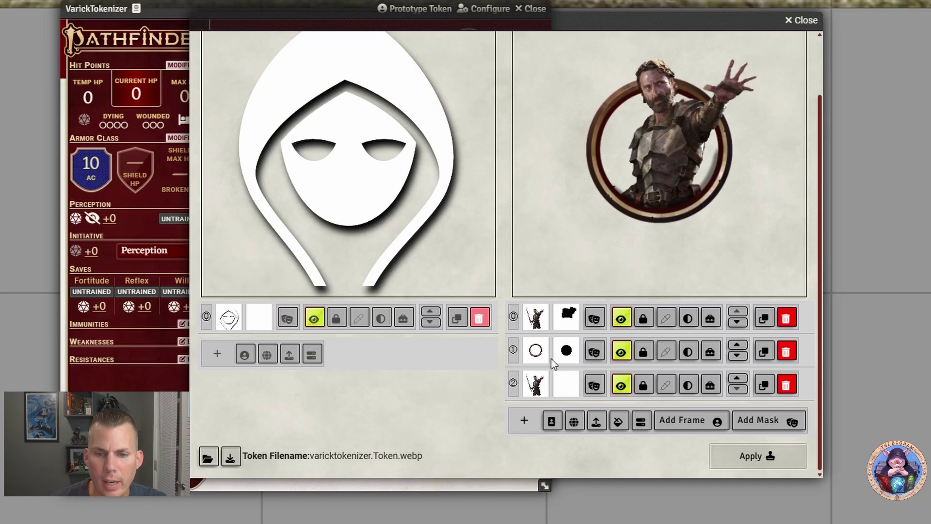
Add a colour layer to the token and move it to the bottom of the layer stack
left_click(621, 424)
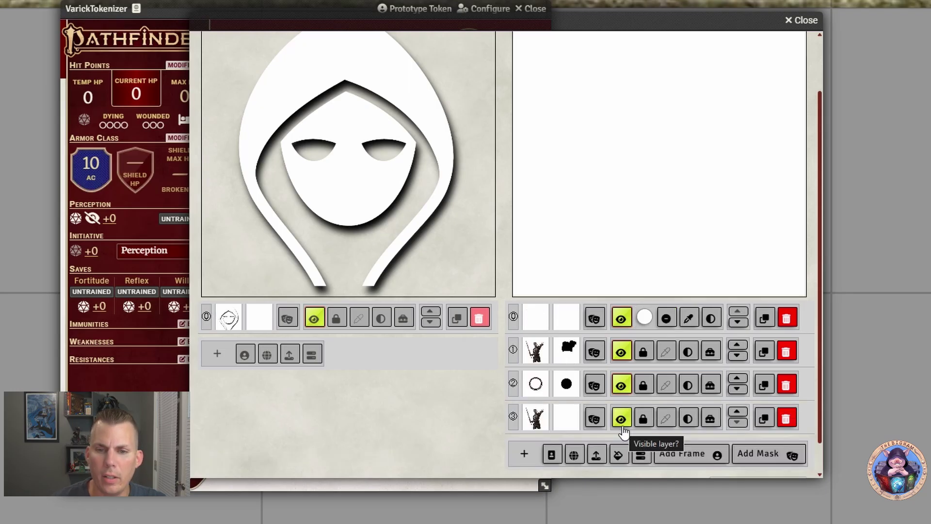
left_click(738, 322)
left_click(738, 356)
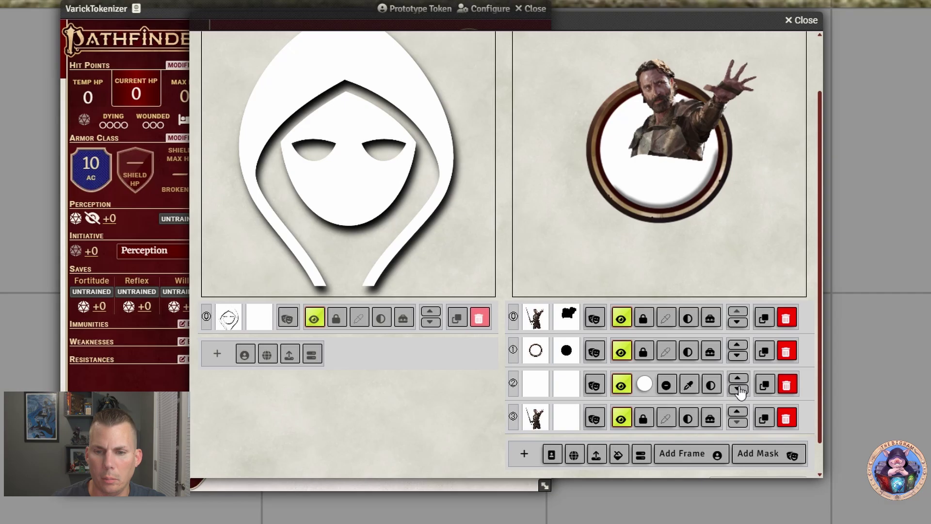
left_click(738, 389)
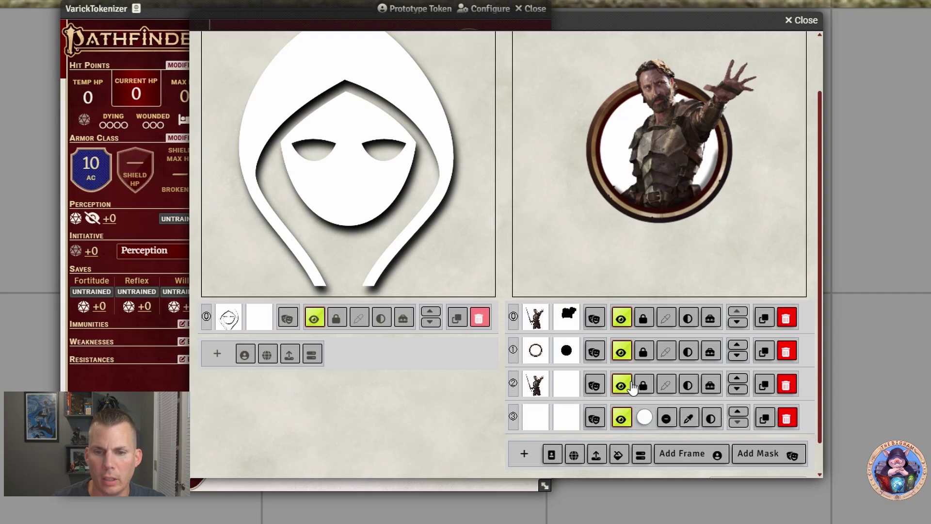
Fill the bottom colour layer with a tan sampled from the token's ring, and apply the finished token to the actor
left_click(689, 418)
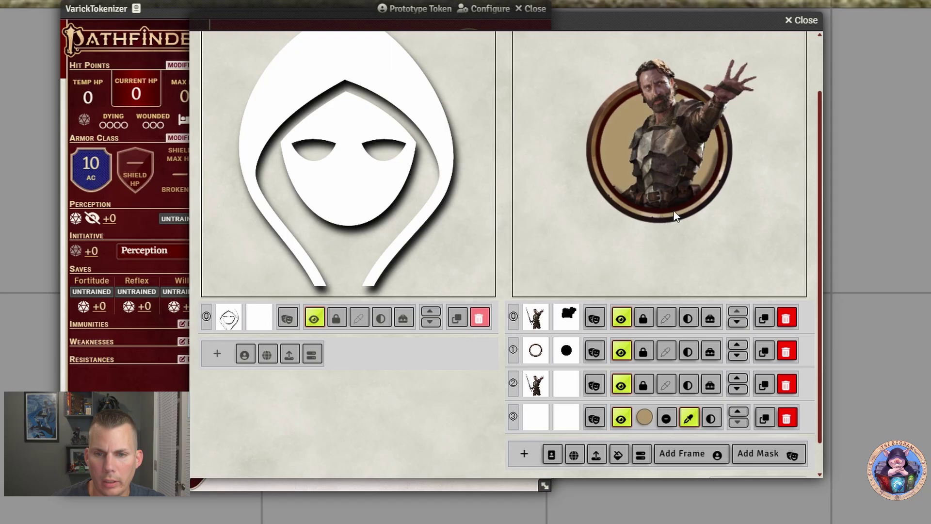
left_click(730, 167)
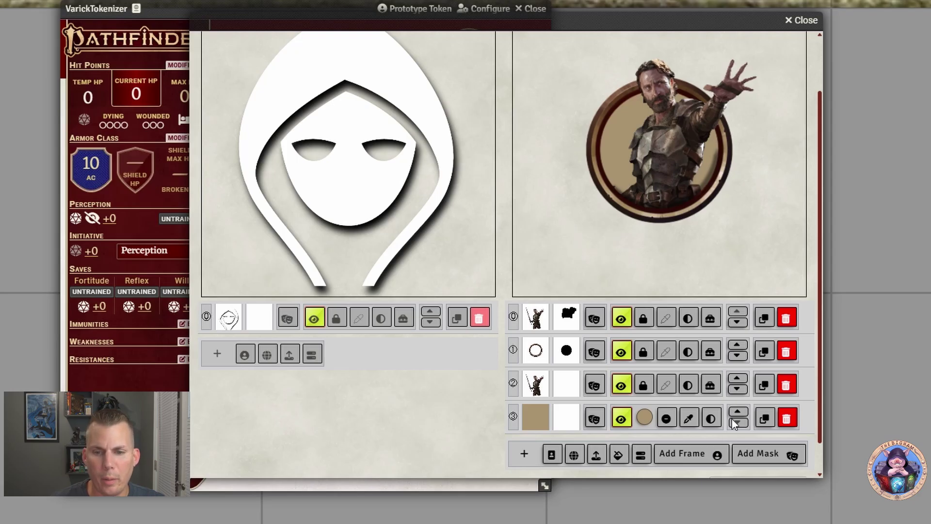
scroll(734, 425, "down", 1)
left_click(751, 455)
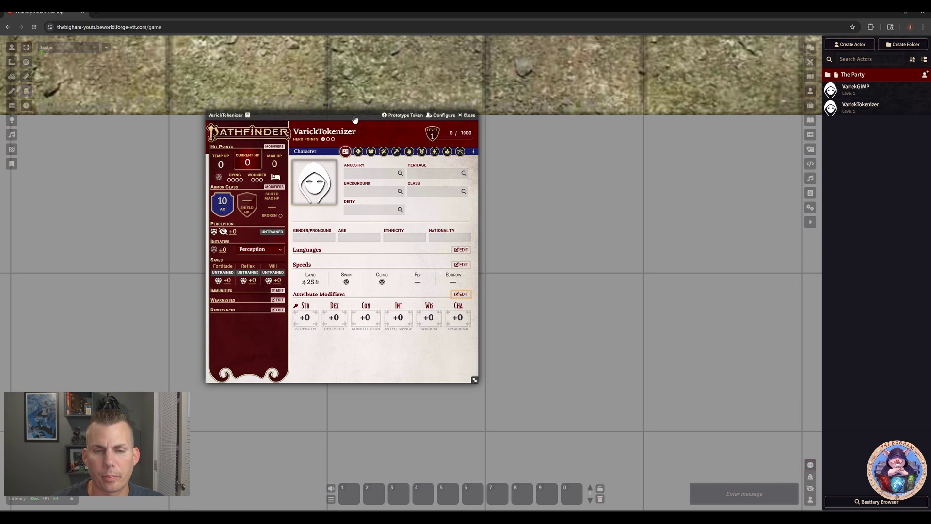
Move the character sheet aside and place a VarickTokenizer token in an empty grid square of the scene
left_click_drag(361, 124, 299, 117)
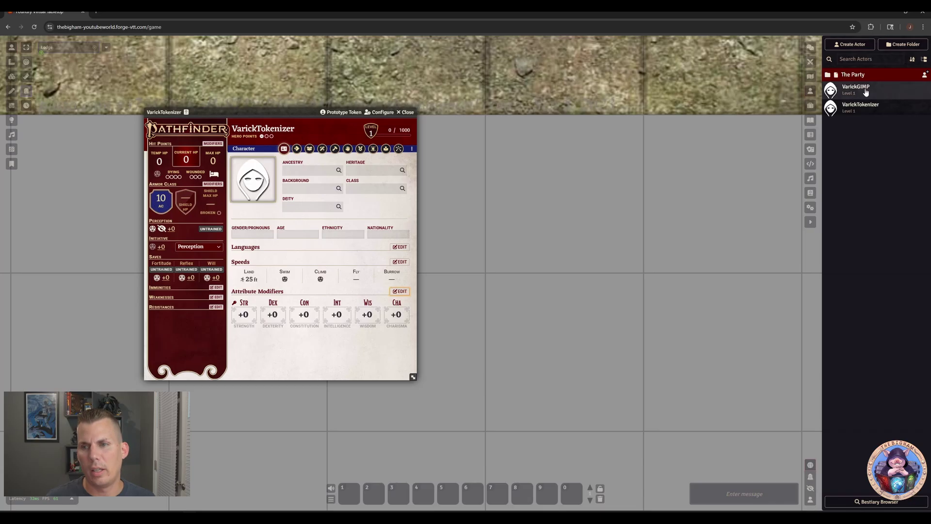
left_click_drag(862, 107, 559, 208)
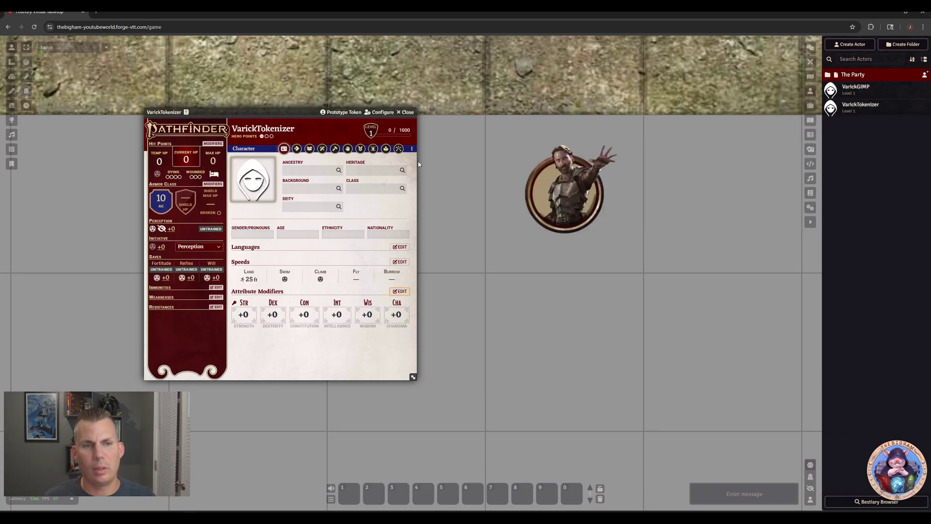
left_click(561, 199)
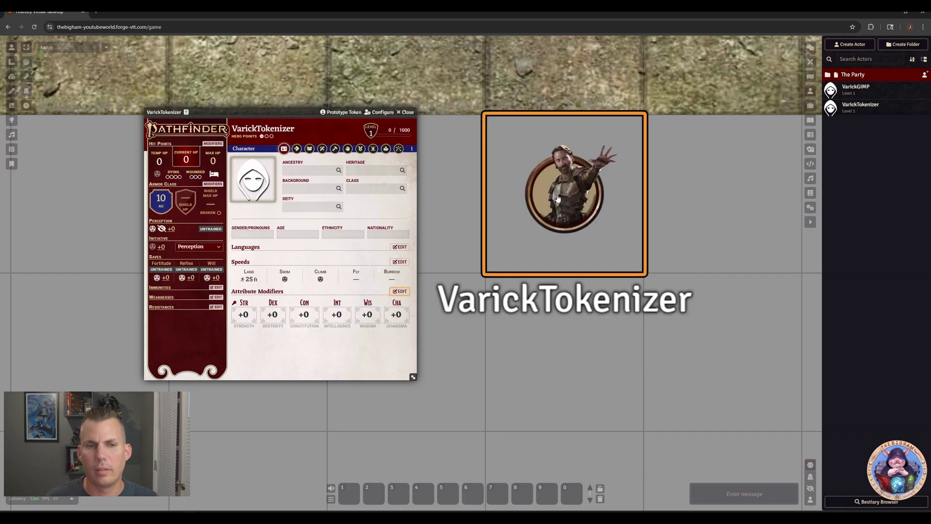
Unlock the scale in VarickTokenizer's prototype token appearance settings and double it
left_click(339, 113)
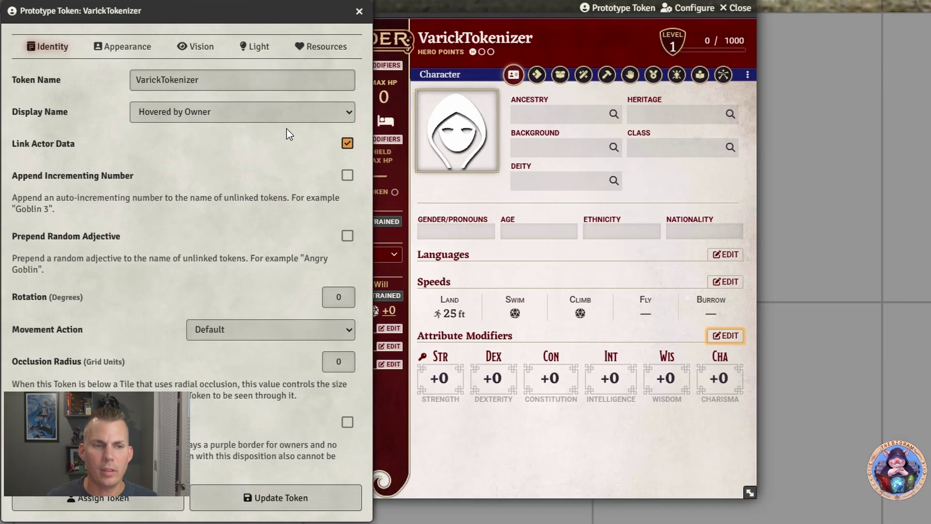
left_click(122, 46)
scroll(116, 63, "down", 2)
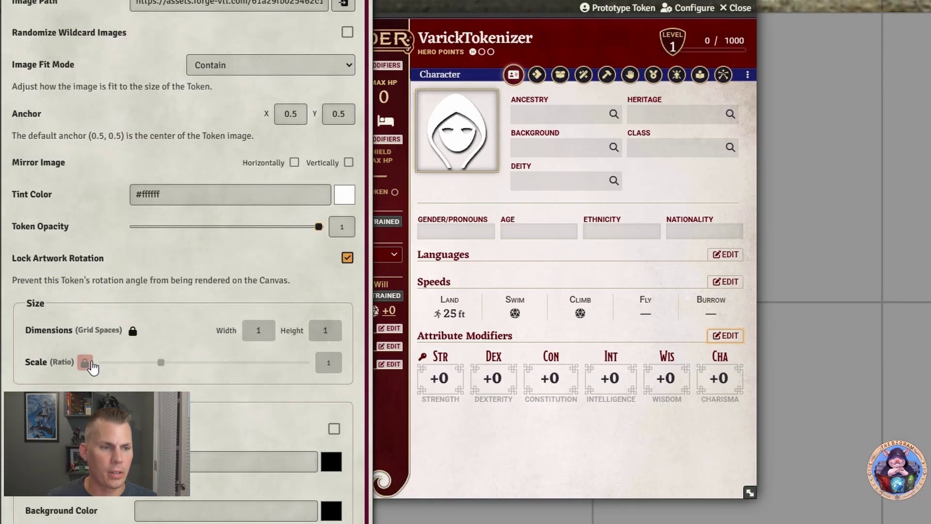
left_click_drag(160, 367, 233, 369)
key("Escape")
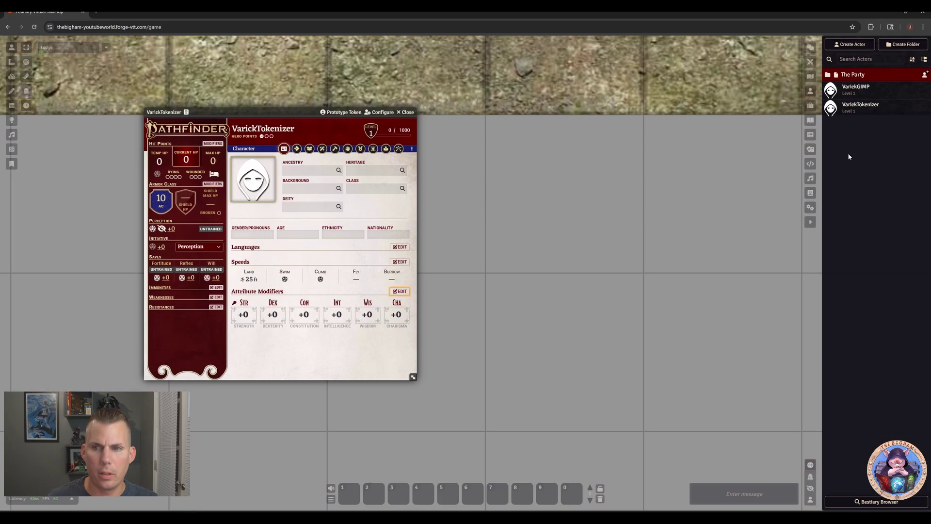
Place the rescaled VarickTokenizer token on the scene and set the other warrior token in the grid square beside it
left_click_drag(851, 111, 563, 351)
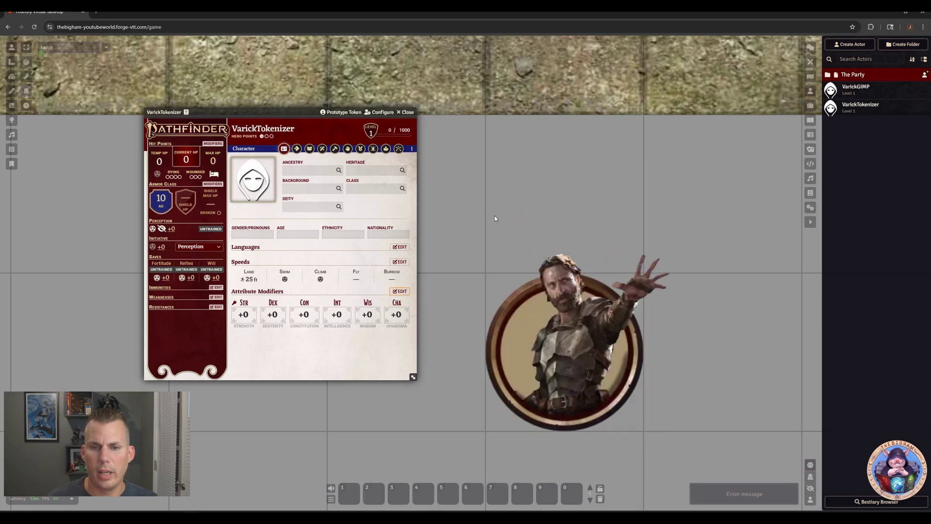
scroll(494, 215, "down", 2)
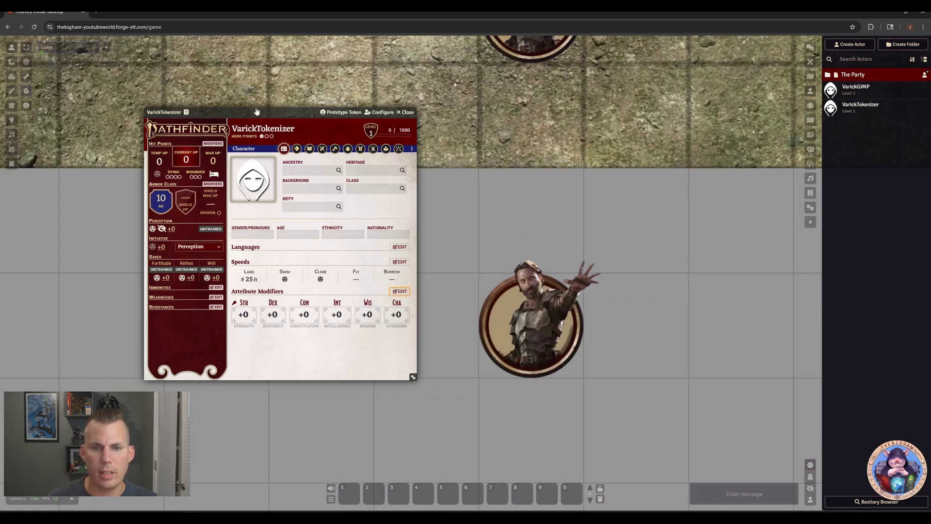
left_click_drag(256, 111, 175, 111)
left_click_drag(579, 132, 681, 488)
left_click_drag(505, 374, 412, 158)
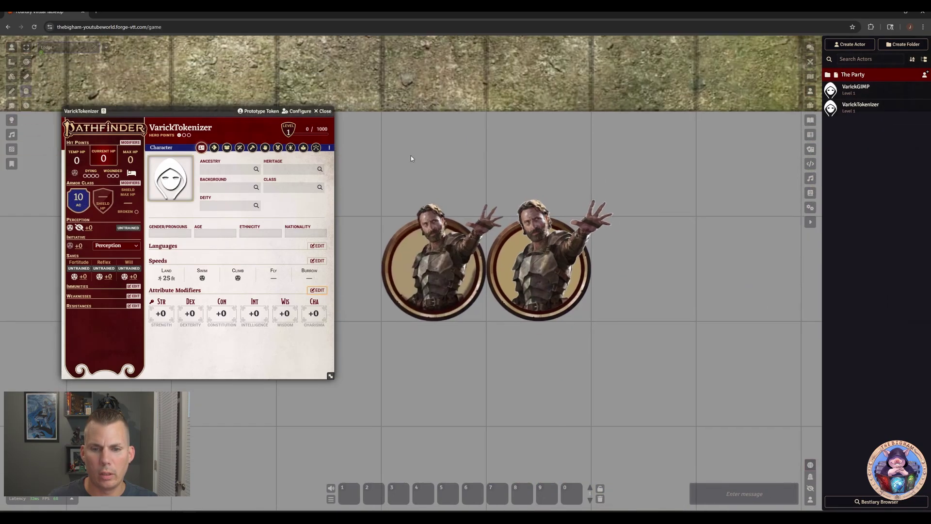
Compare the two warrior tokens side by side at several zoom levels
scroll(497, 379, "down", 3)
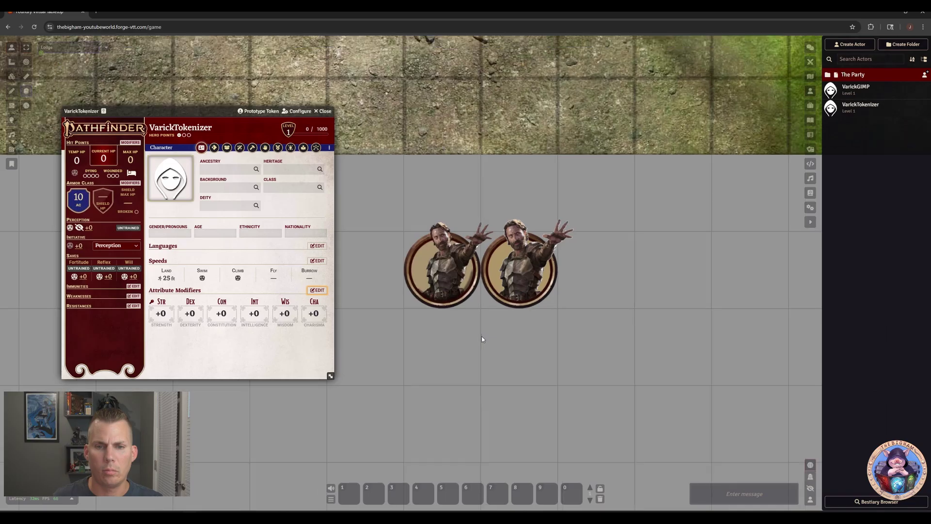
scroll(482, 337, "down", 2)
scroll(482, 343, "down", 1)
scroll(482, 343, "up", 3)
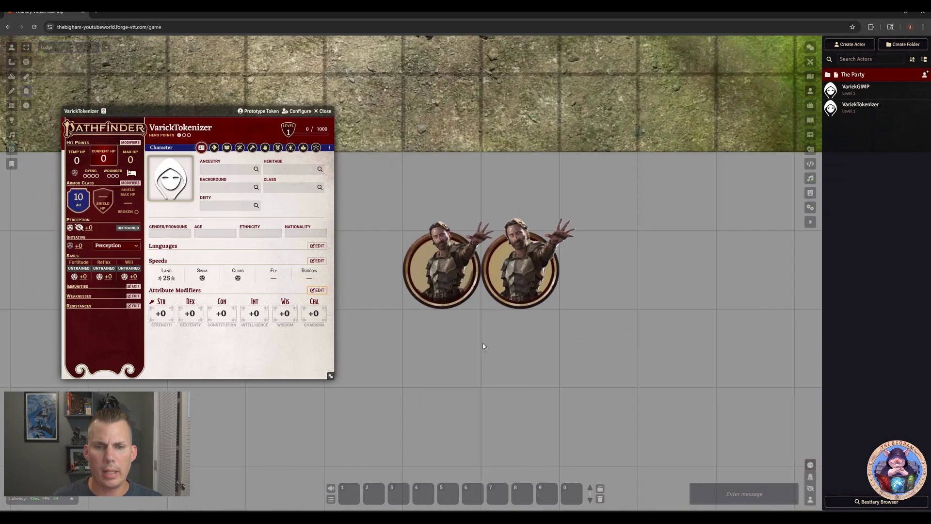
scroll(482, 343, "up", 3)
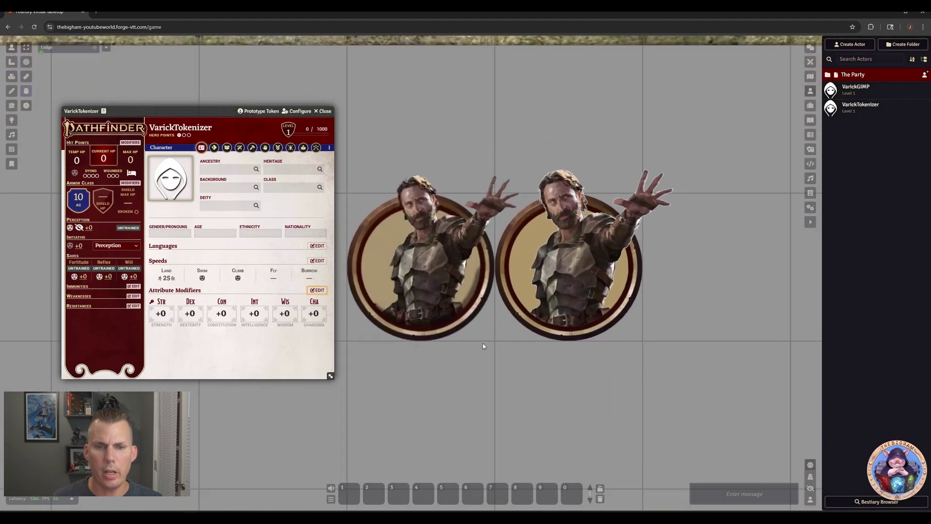